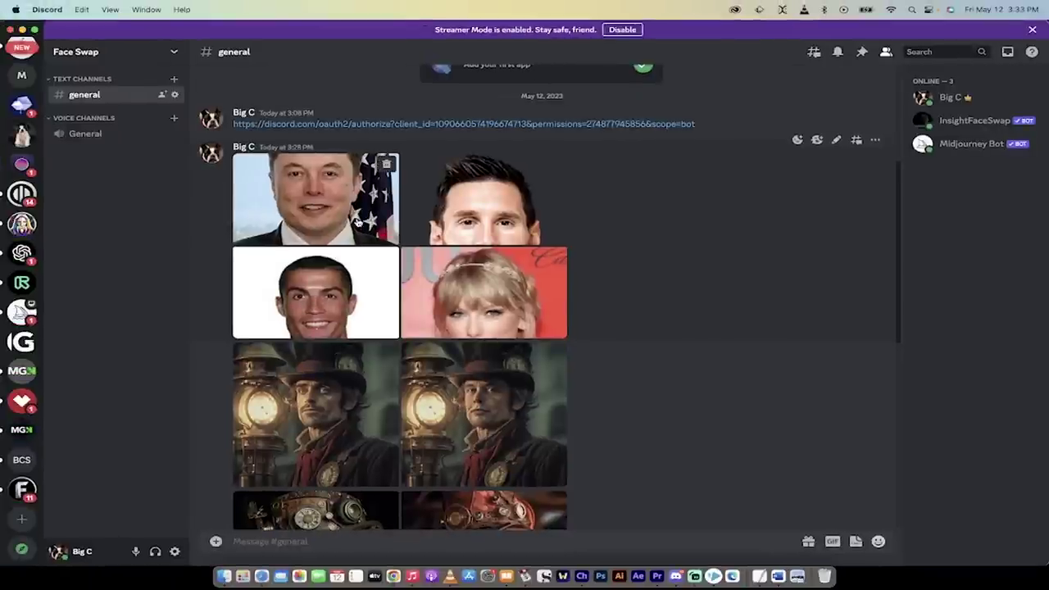
Look through the reference face photos in the enlarged image viewer
{"action": "left_click", "coordinate": [361, 225]}
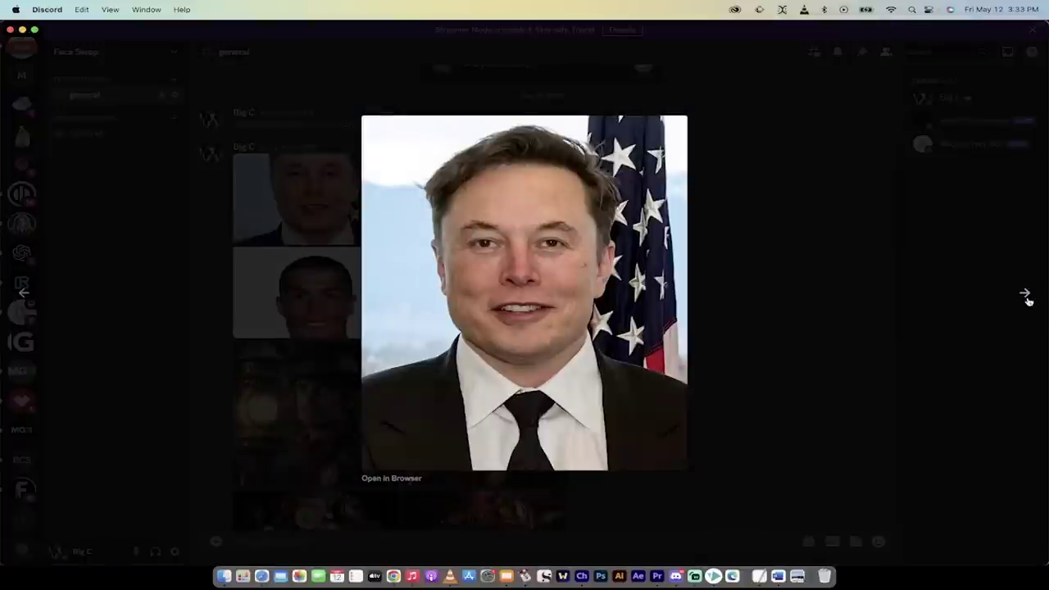
{"action": "left_click", "coordinate": [1026, 295]}
{"action": "left_click", "coordinate": [1027, 295]}
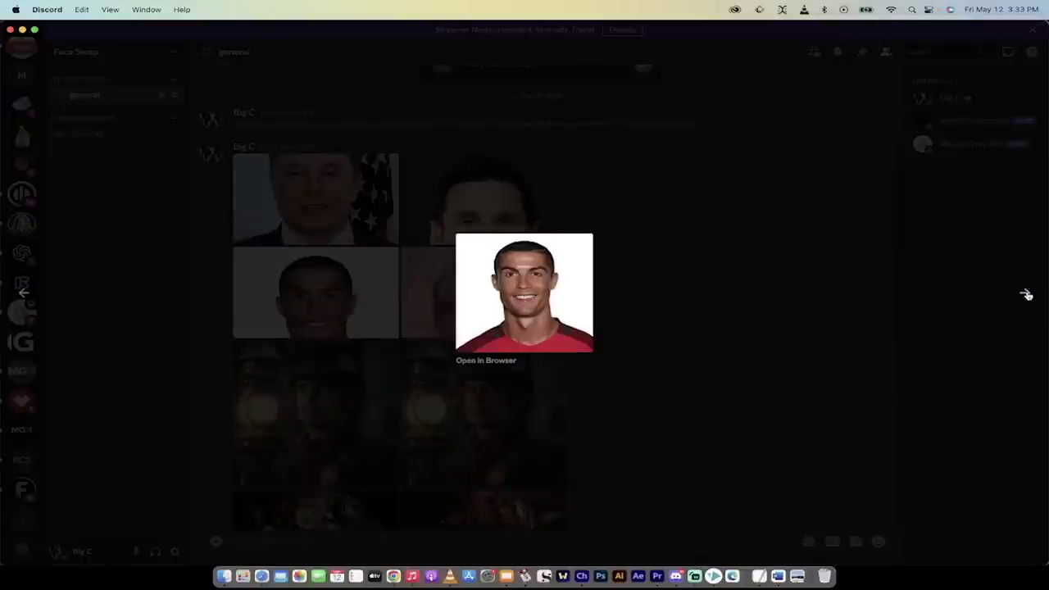
{"action": "left_click", "coordinate": [1026, 296]}
{"action": "left_click", "coordinate": [705, 255]}
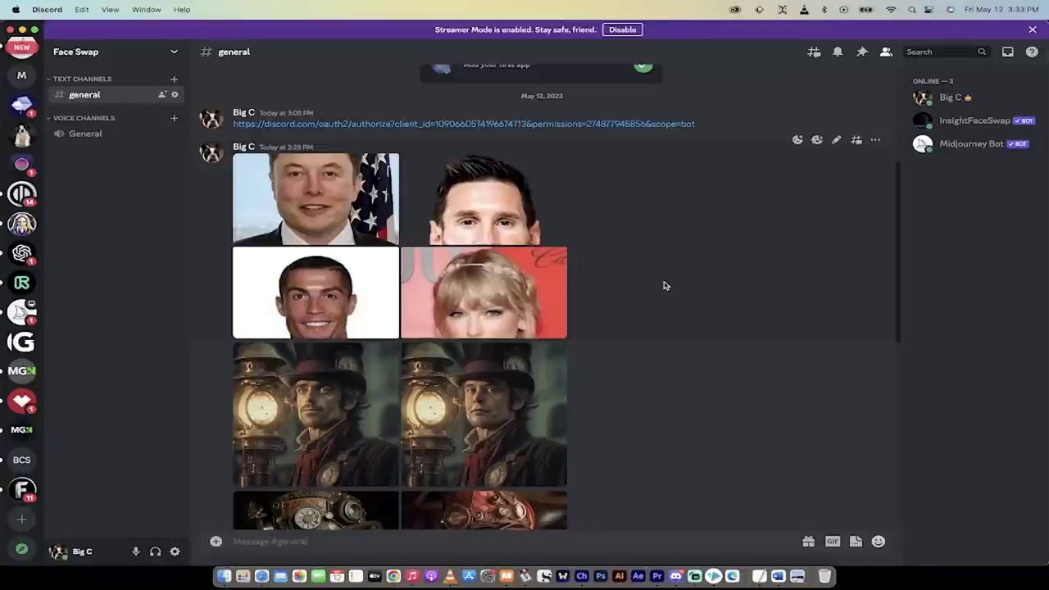
View the steampunk portraits: the lamp portrait, the braided woman and the red-haired woman
{"action": "scroll", "coordinate": [664, 285], "scroll_direction": "down", "scroll_amount": 4}
{"action": "left_click", "coordinate": [325, 231]}
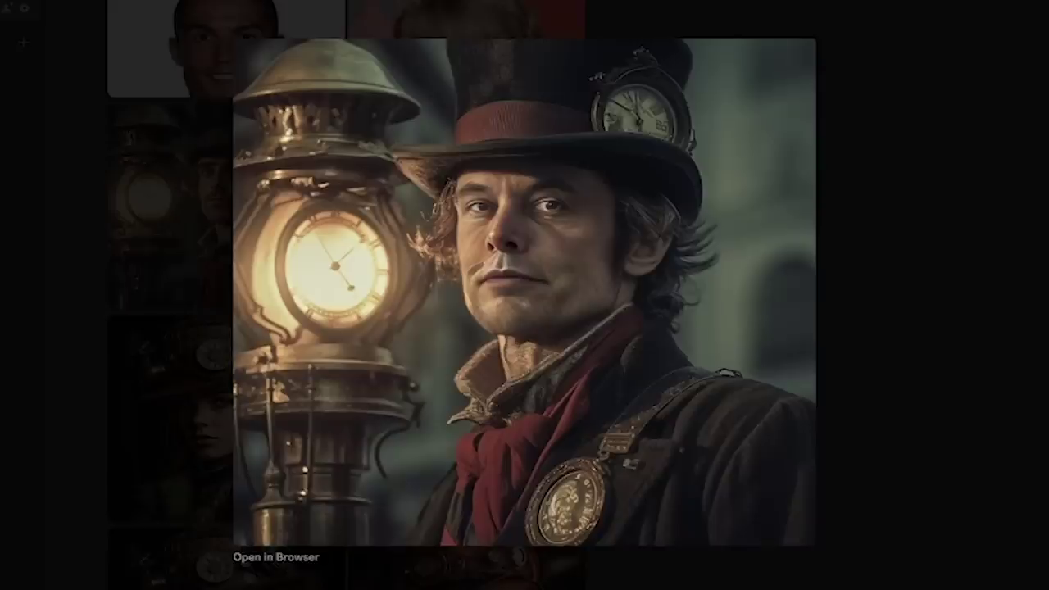
{"action": "left_click", "coordinate": [906, 218]}
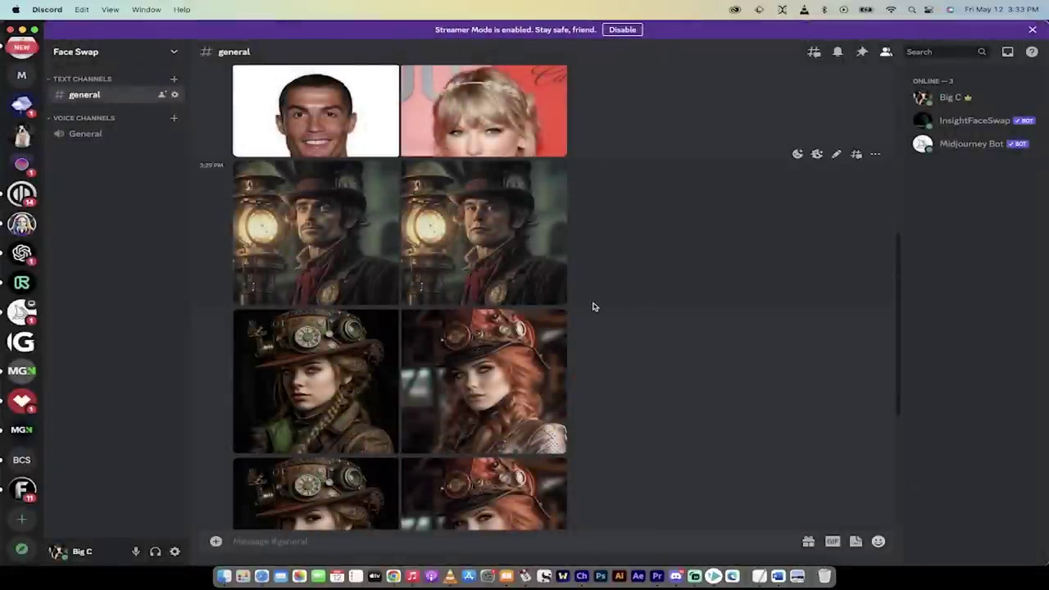
{"action": "scroll", "coordinate": [594, 307], "scroll_direction": "down", "scroll_amount": 2}
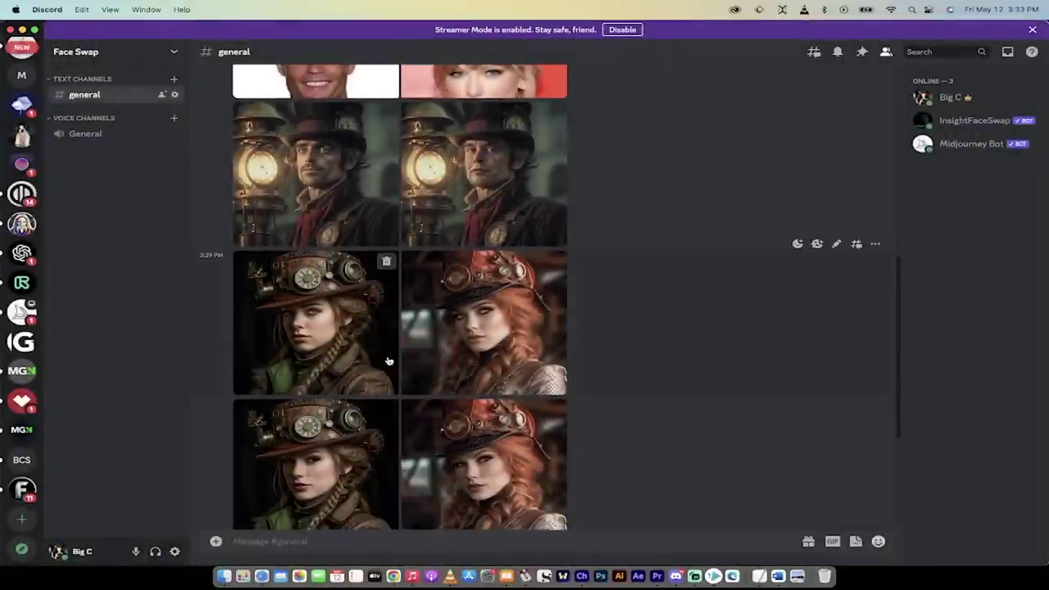
{"action": "left_click", "coordinate": [321, 330]}
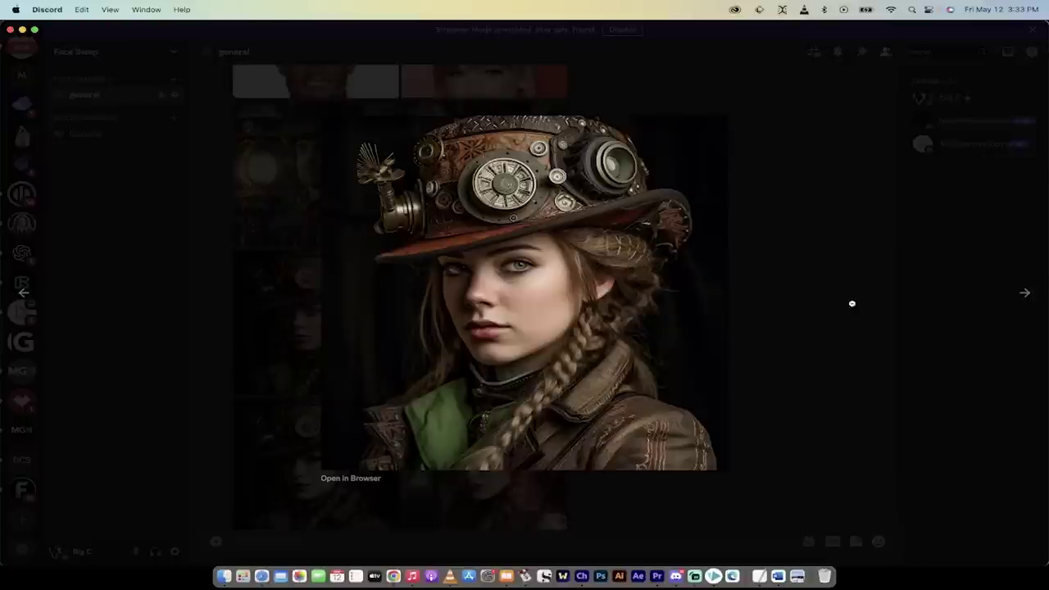
{"action": "left_click", "coordinate": [1025, 296]}
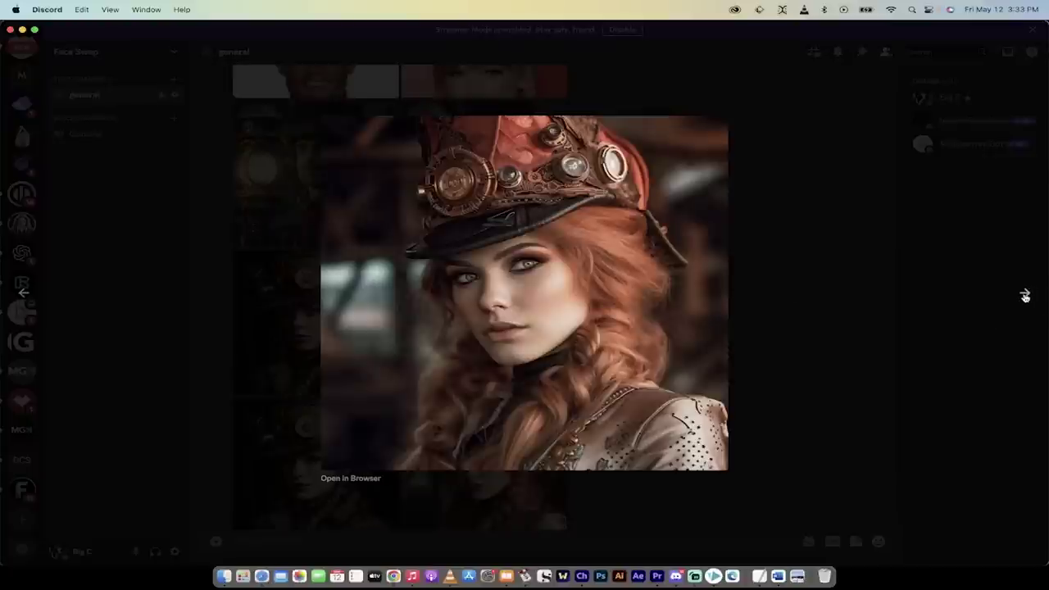
{"action": "left_click", "coordinate": [1025, 296]}
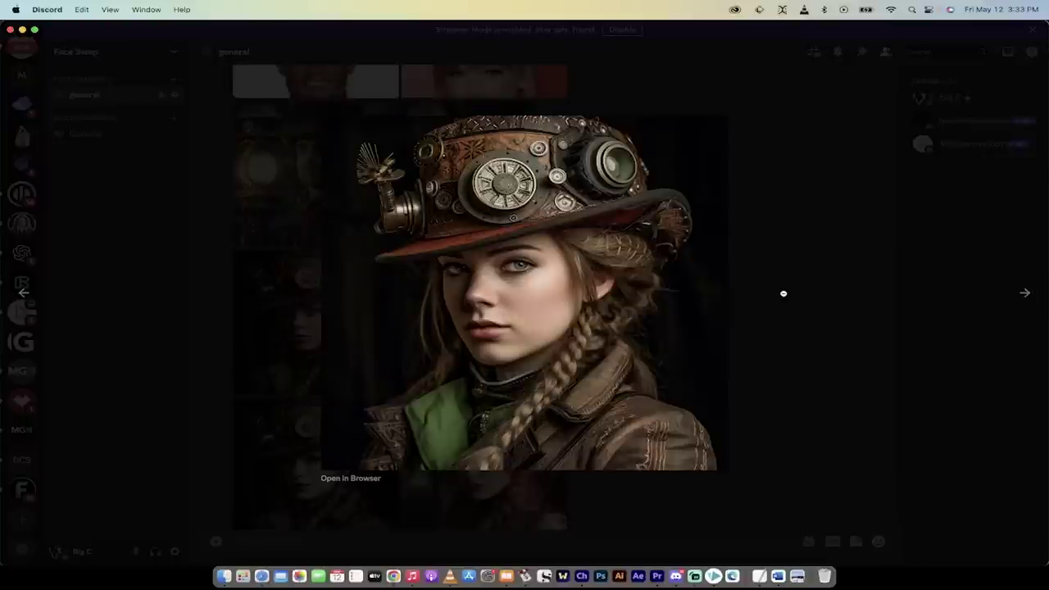
{"action": "left_click", "coordinate": [783, 294]}
Inspect the face-swapped braided and red-haired woman portraits
{"action": "scroll", "coordinate": [492, 263], "scroll_direction": "down", "scroll_amount": 2}
{"action": "left_click", "coordinate": [381, 246]}
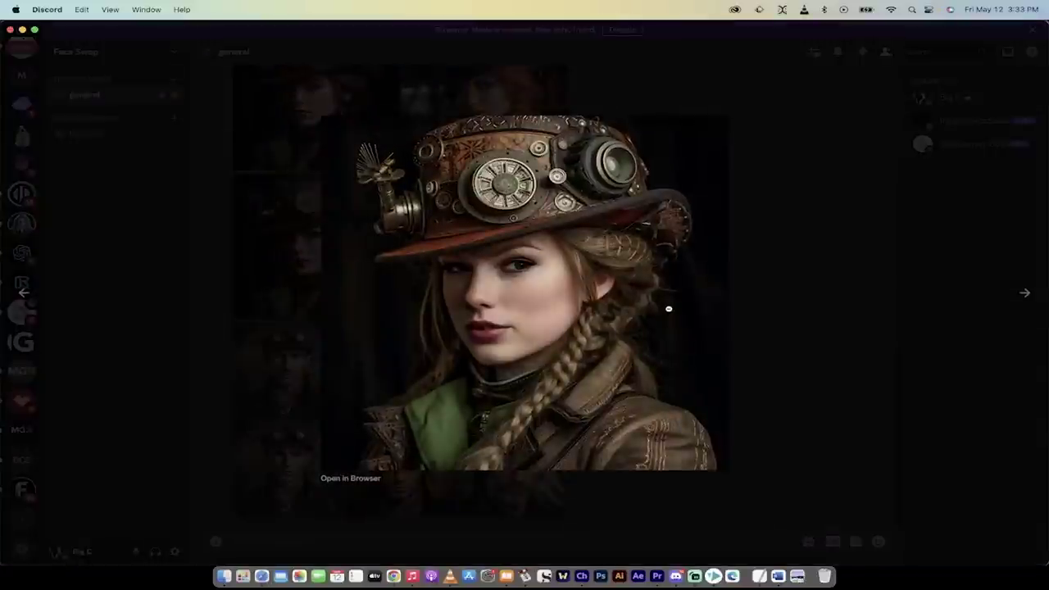
{"action": "left_click", "coordinate": [1027, 295]}
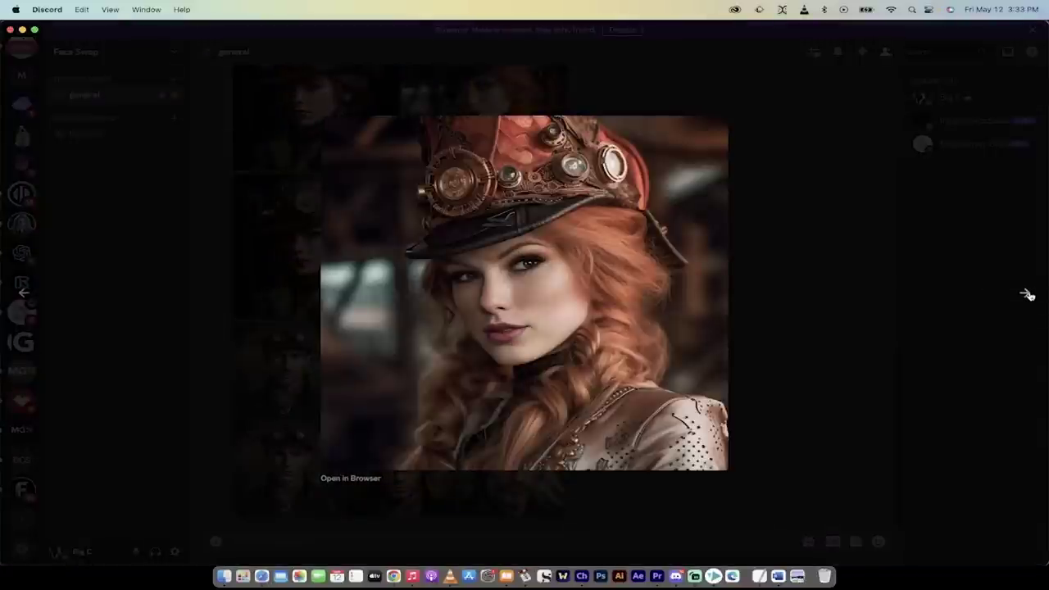
{"action": "left_click", "coordinate": [765, 324]}
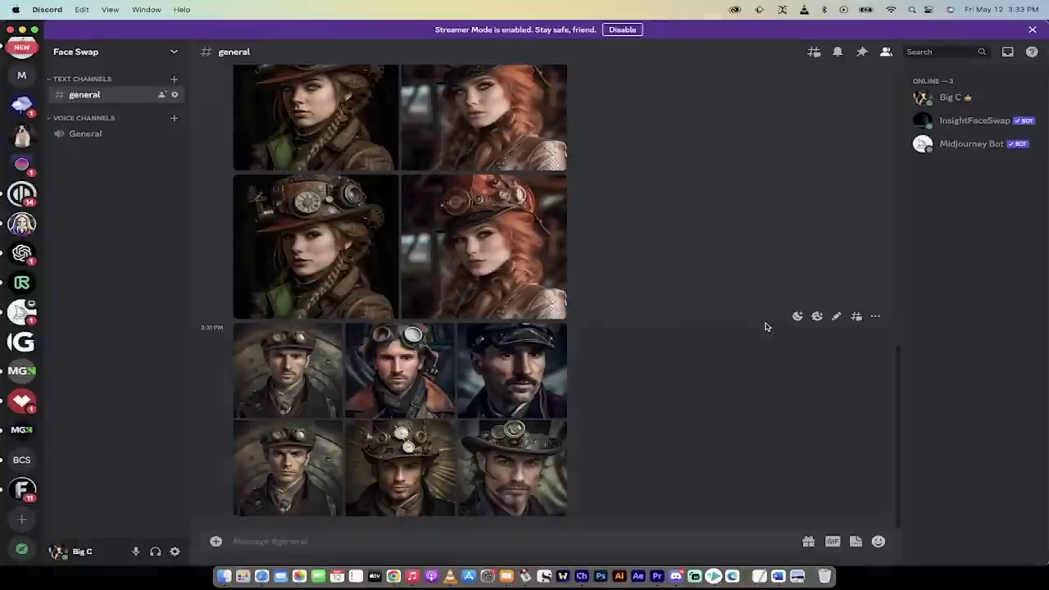
Browse the steampunk man portraits, including the goggles, peaked cap, top hat and bowler versions
{"action": "left_click", "coordinate": [317, 381]}
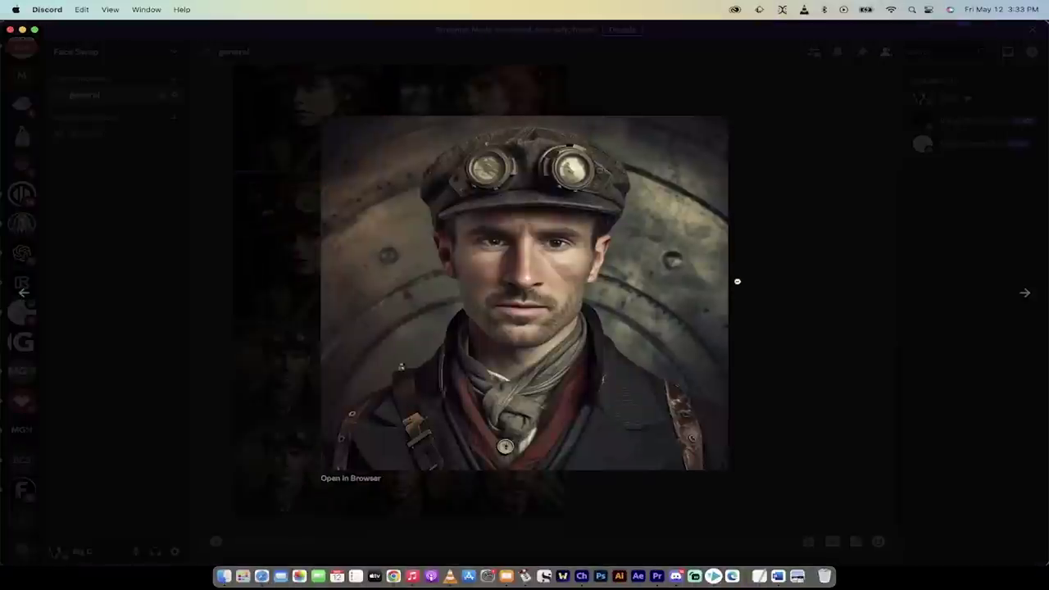
{"action": "left_click", "coordinate": [1027, 295]}
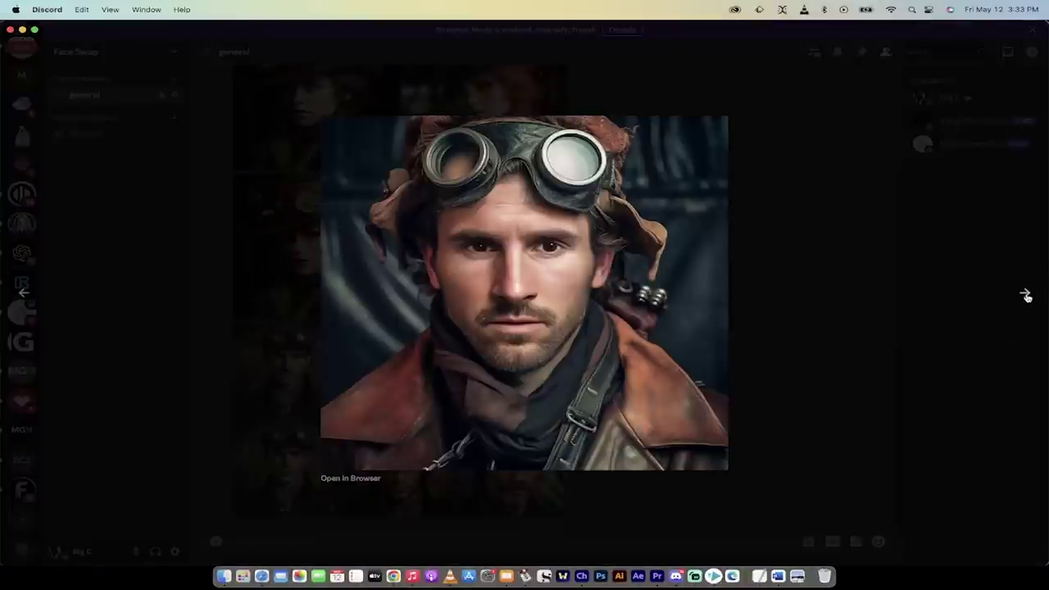
{"action": "left_click", "coordinate": [1027, 295]}
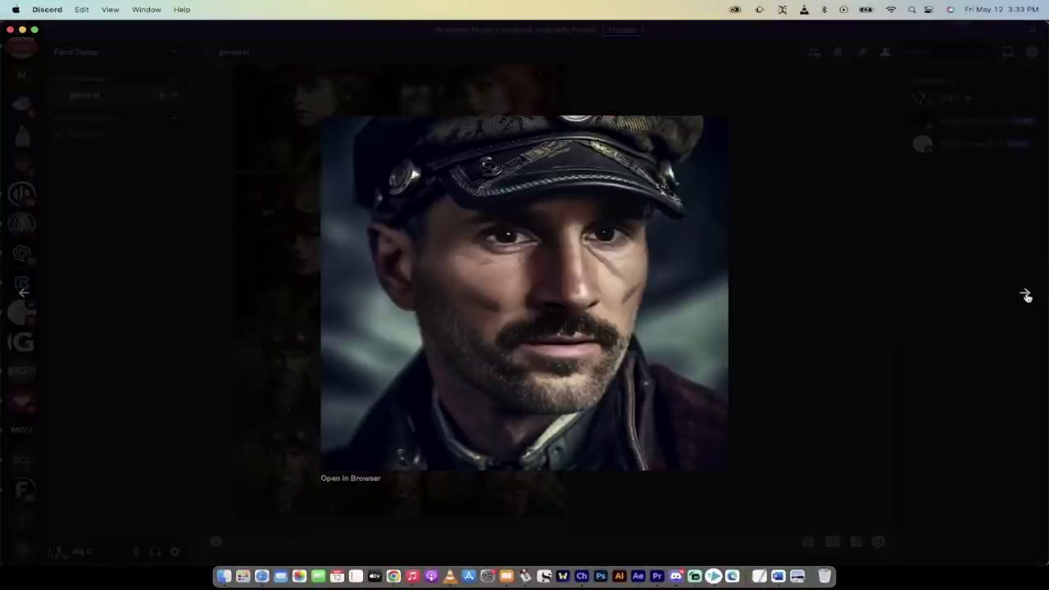
{"action": "left_click", "coordinate": [1026, 295]}
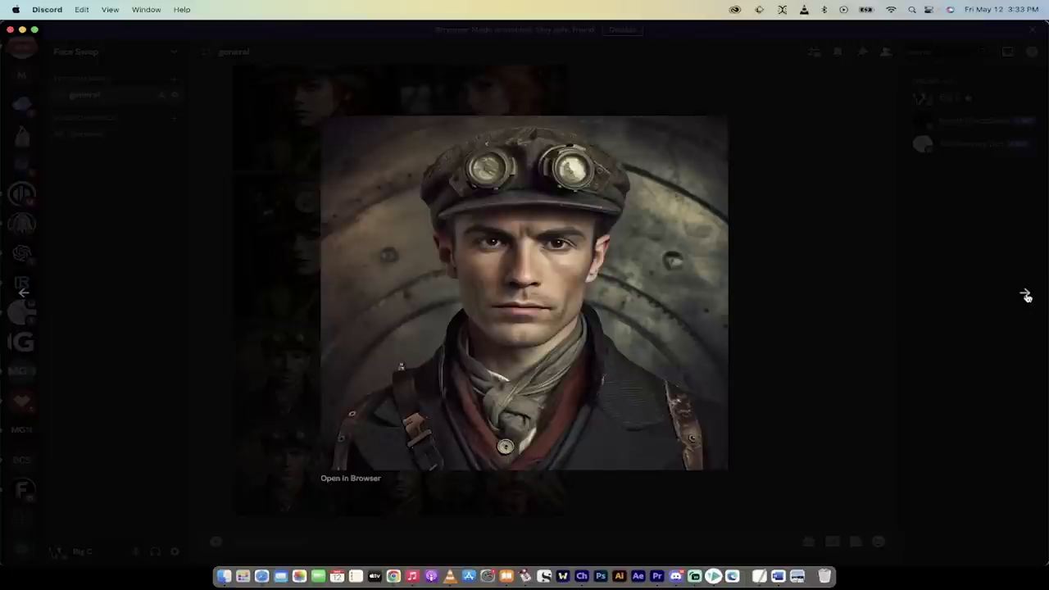
{"action": "left_click", "coordinate": [1026, 295]}
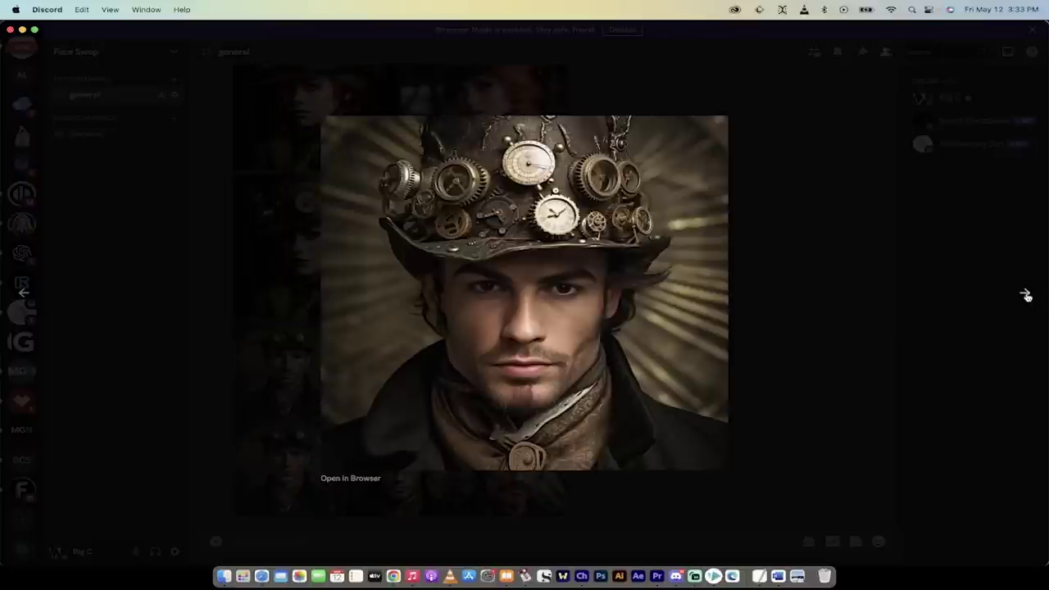
{"action": "left_click", "coordinate": [1027, 296]}
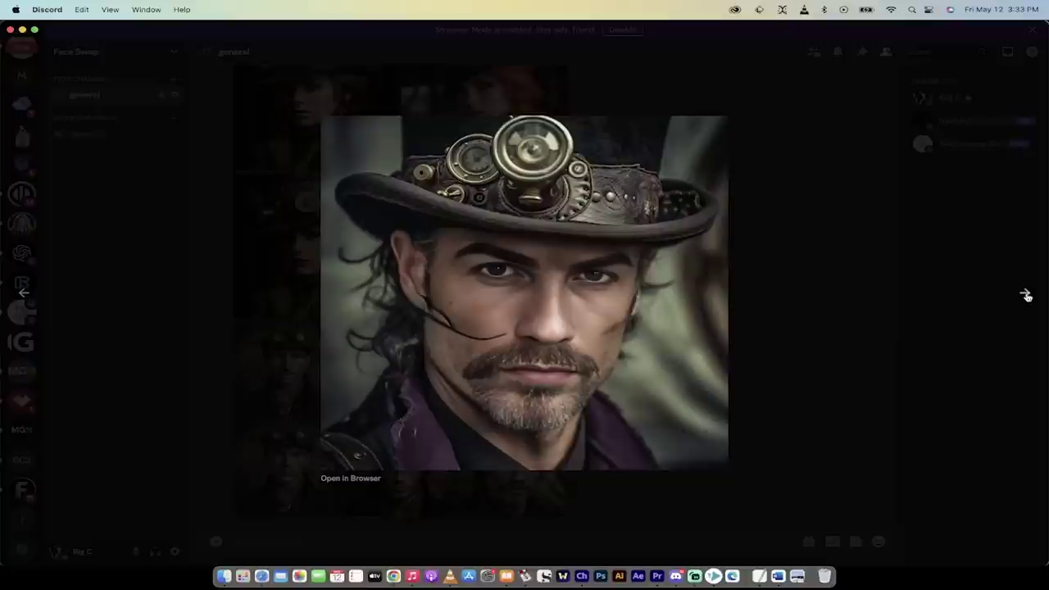
{"action": "left_click", "coordinate": [770, 368]}
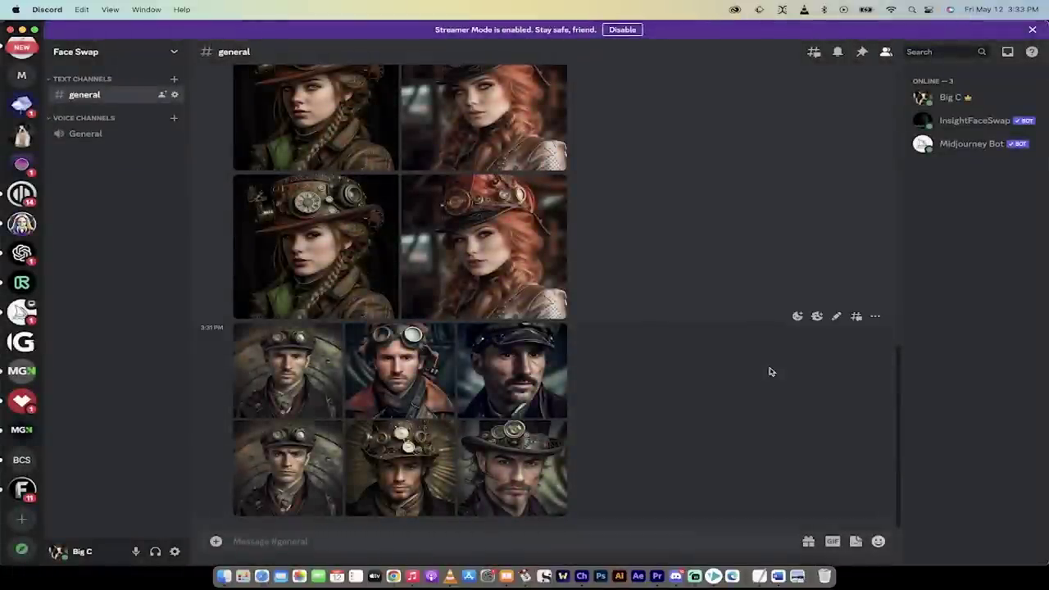
{"action": "scroll", "coordinate": [770, 371], "scroll_direction": "up", "scroll_amount": 10}
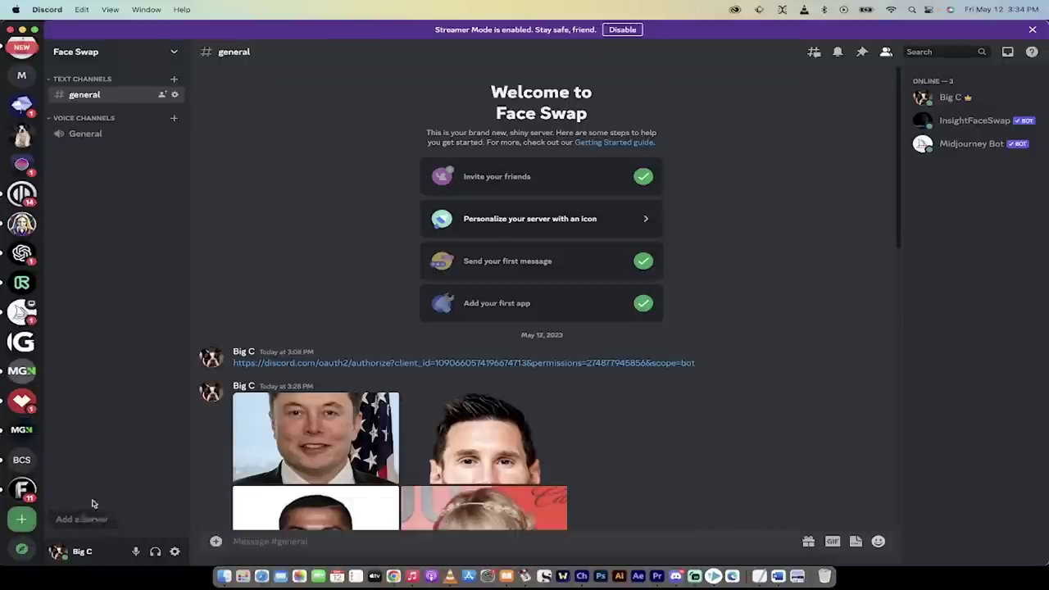
Create a new 'For me and my friends' server named FaceSwapperRonaldoMessiElon
{"action": "left_click", "coordinate": [20, 521]}
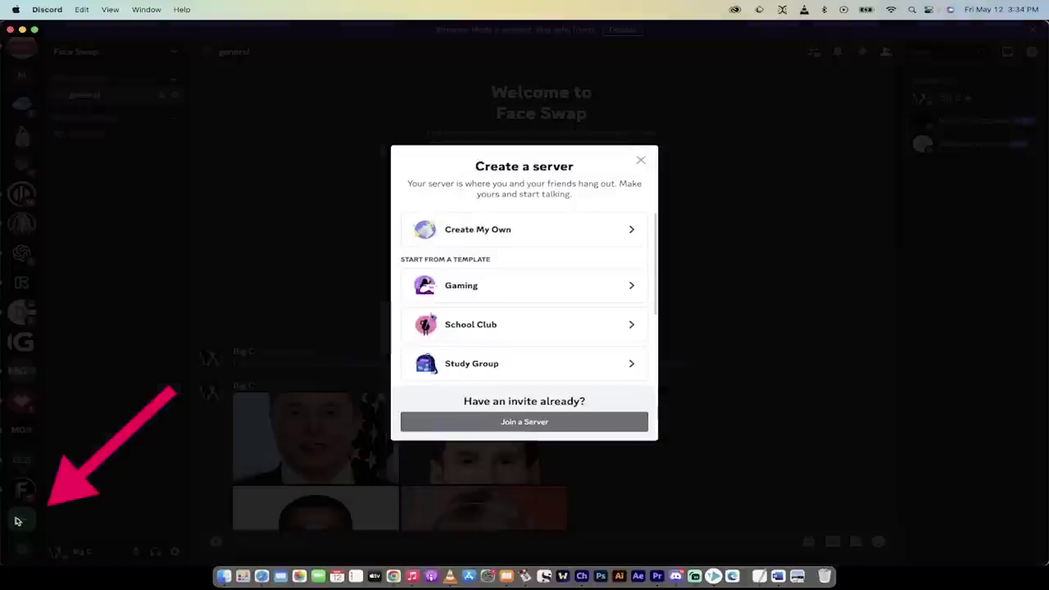
{"action": "left_click", "coordinate": [490, 229]}
{"action": "left_click", "coordinate": [464, 311]}
{"action": "key", "text": "alt+shift+Left"}
{"action": "key", "text": "alt+shift+Left"}
{"action": "key", "text": "alt+shift+Left"}
{"action": "key", "text": "BackSpace"}
{"action": "type", "text": "FAce"}
{"action": "key", "text": "BackSpace"}
{"action": "key", "text": "BackSpace"}
{"action": "type", "text": "aceSwapper"}
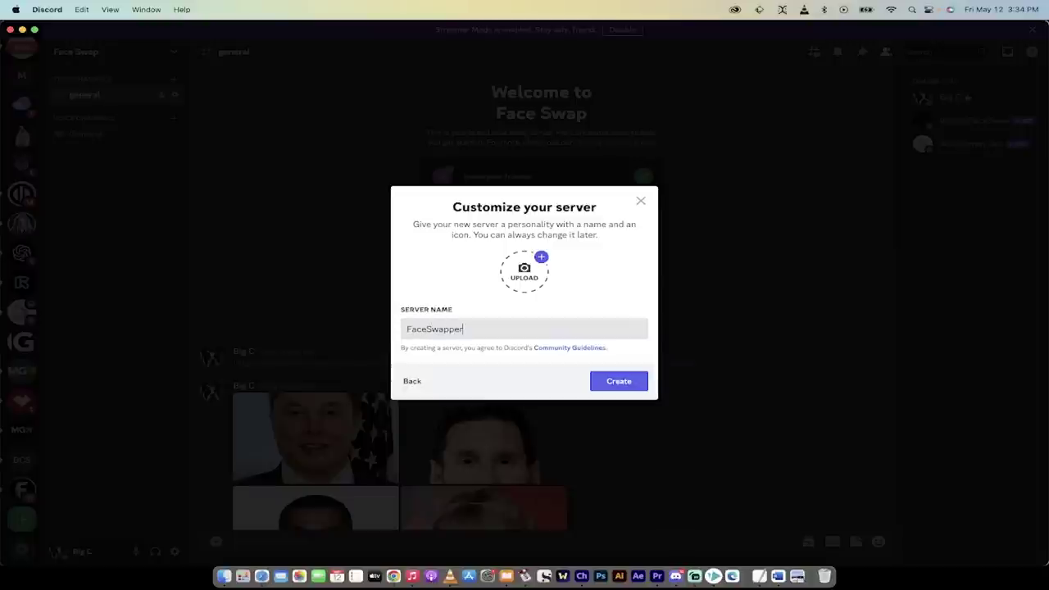
{"action": "type", "text": "RonaldoMessiElon"}
{"action": "left_click", "coordinate": [615, 377]}
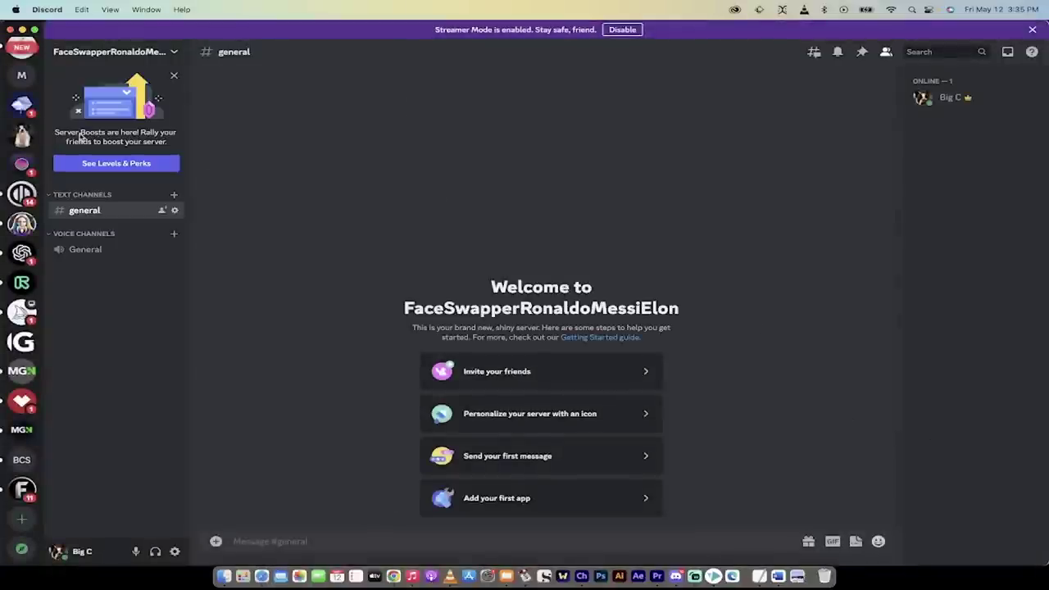
Scroll the server sidebar to locate the Midjourney server
{"action": "scroll", "coordinate": [22, 164], "scroll_direction": "up", "scroll_amount": 10}
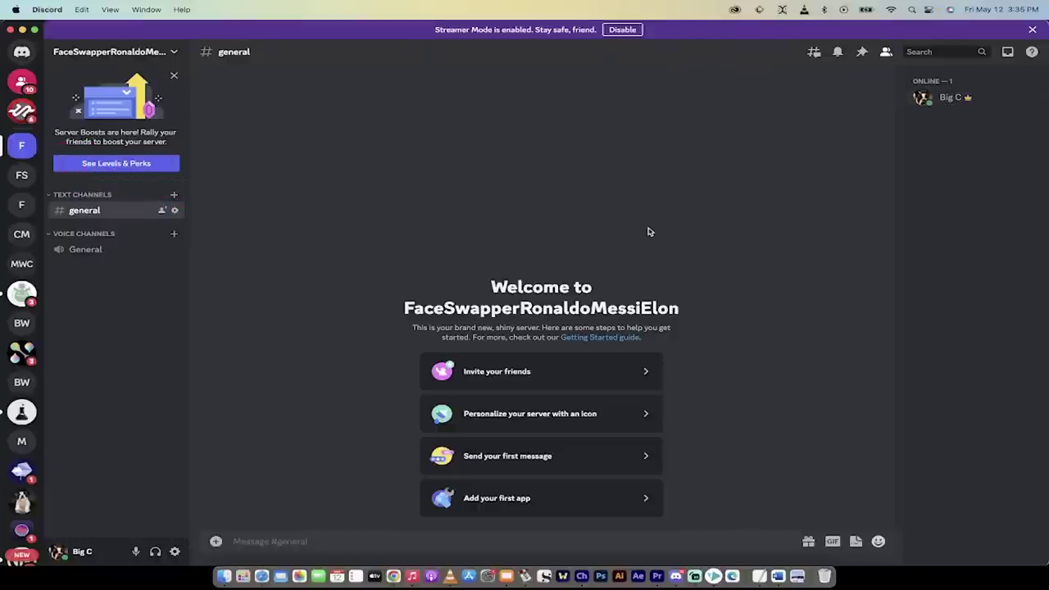
{"action": "scroll", "coordinate": [25, 361], "scroll_direction": "down", "scroll_amount": 5}
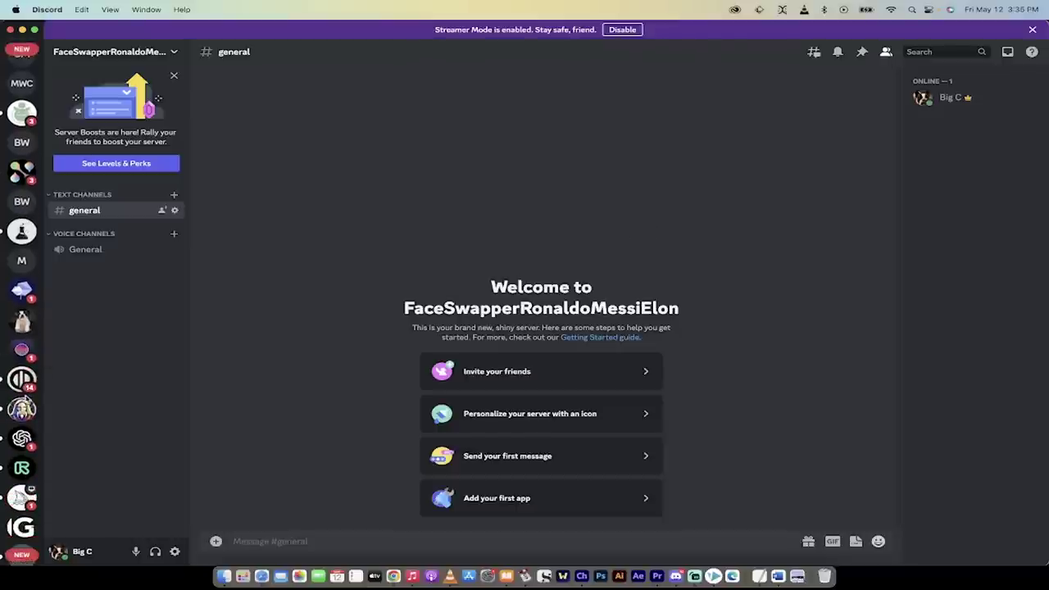
{"action": "scroll", "coordinate": [22, 410], "scroll_direction": "down", "scroll_amount": 5}
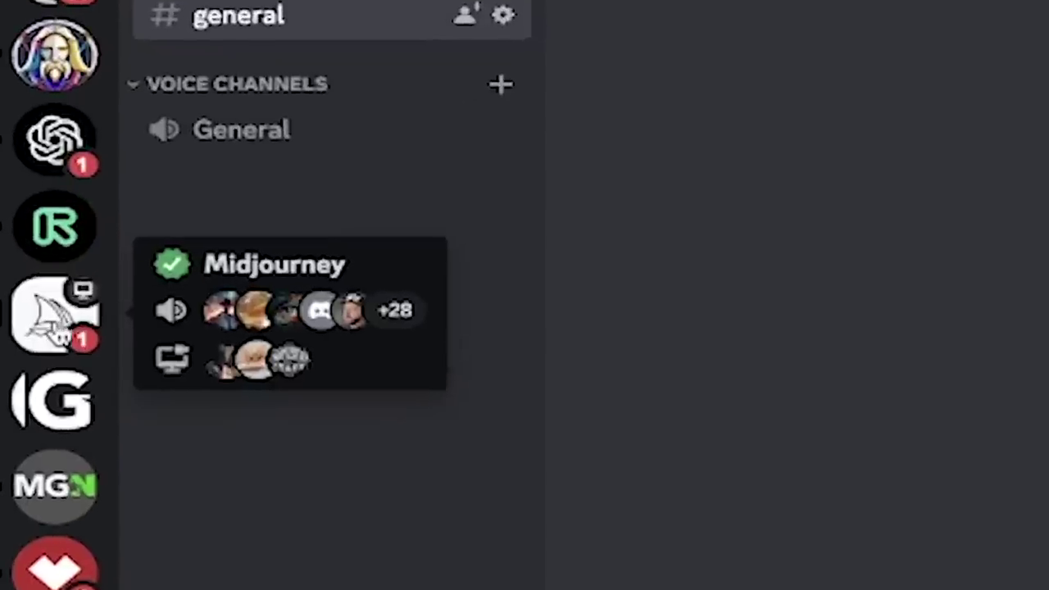
From the Midjourney server, authorize Midjourney Bot for FaceSwapperRonaldoMessiElon, passing the hCaptcha check
{"action": "left_click", "coordinate": [55, 314]}
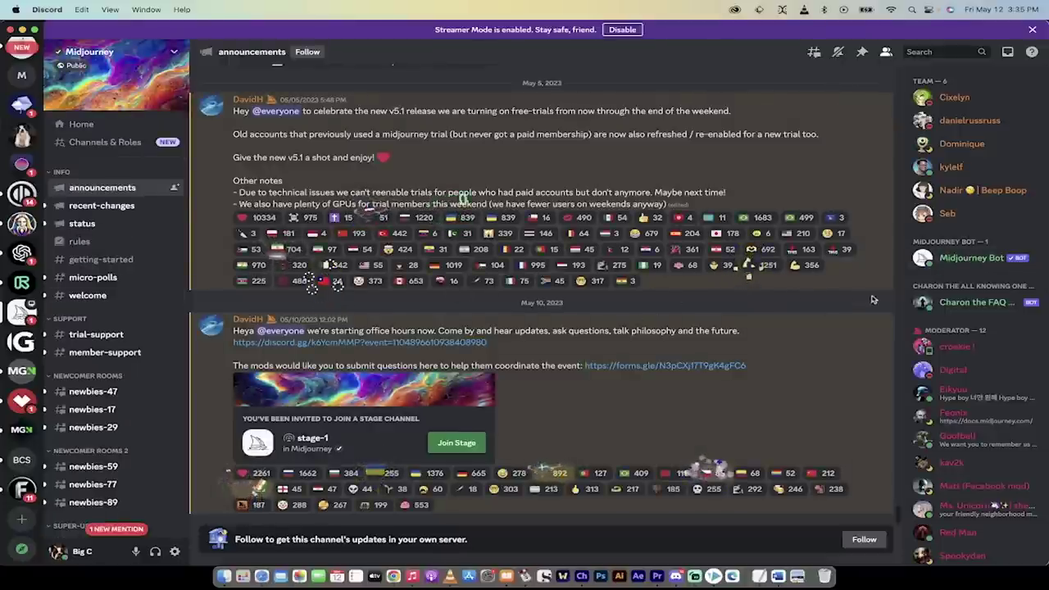
{"action": "left_click", "coordinate": [977, 259]}
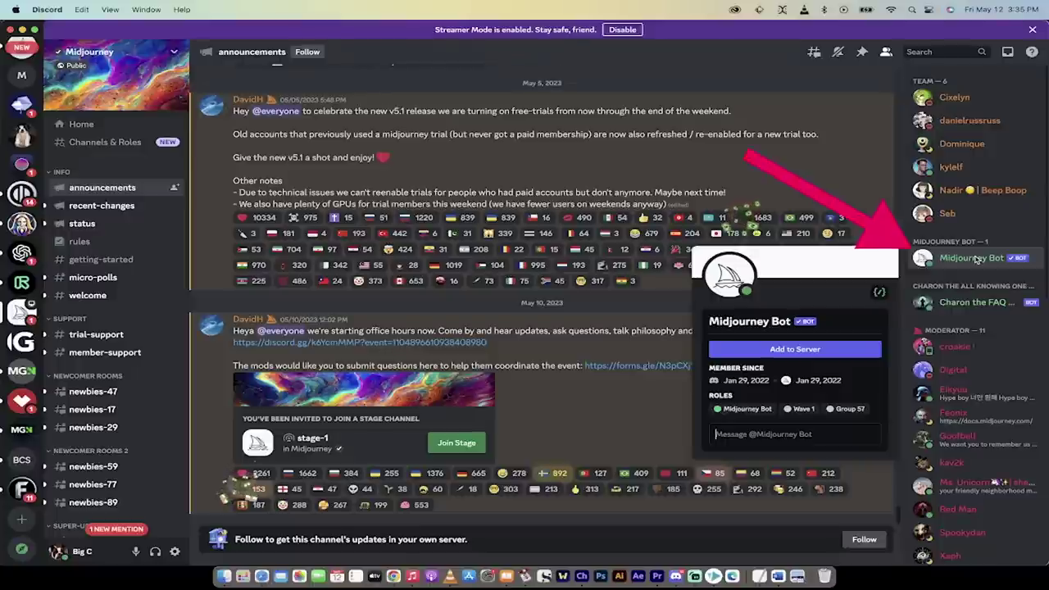
{"action": "left_click", "coordinate": [981, 246]}
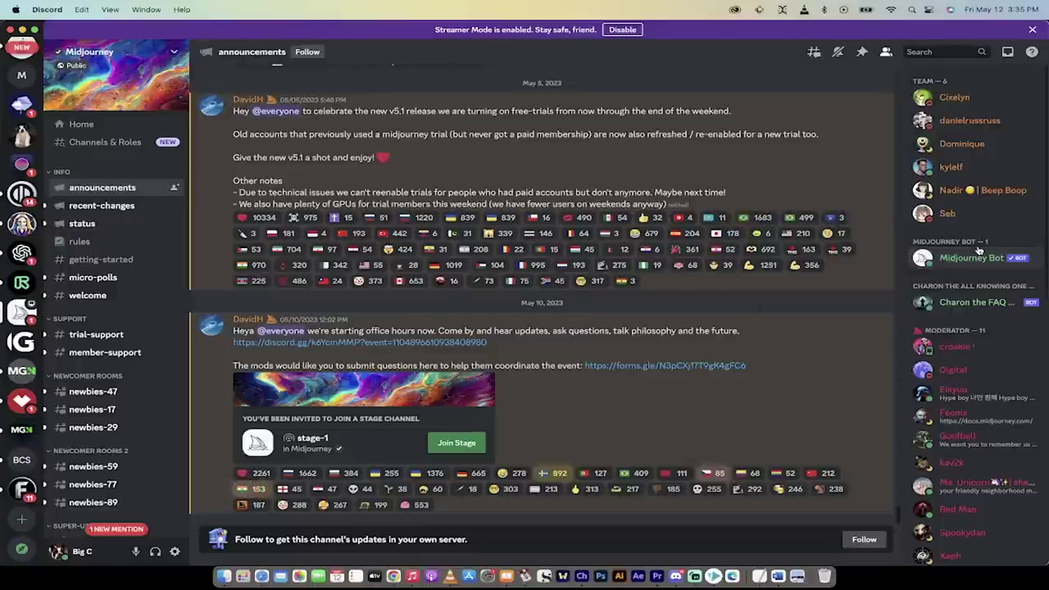
{"action": "left_click", "coordinate": [975, 257]}
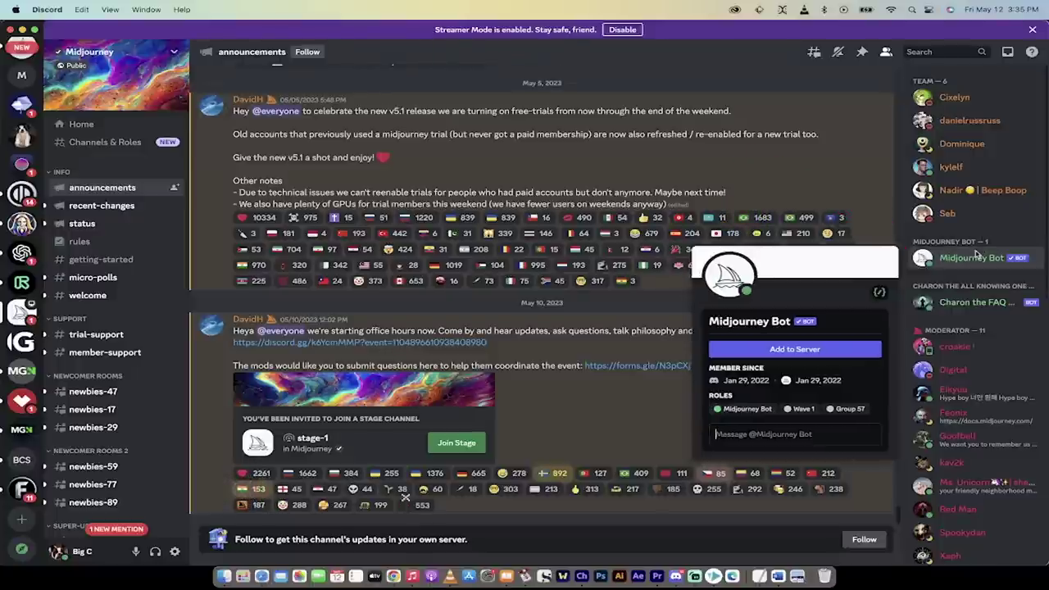
{"action": "left_click", "coordinate": [820, 350]}
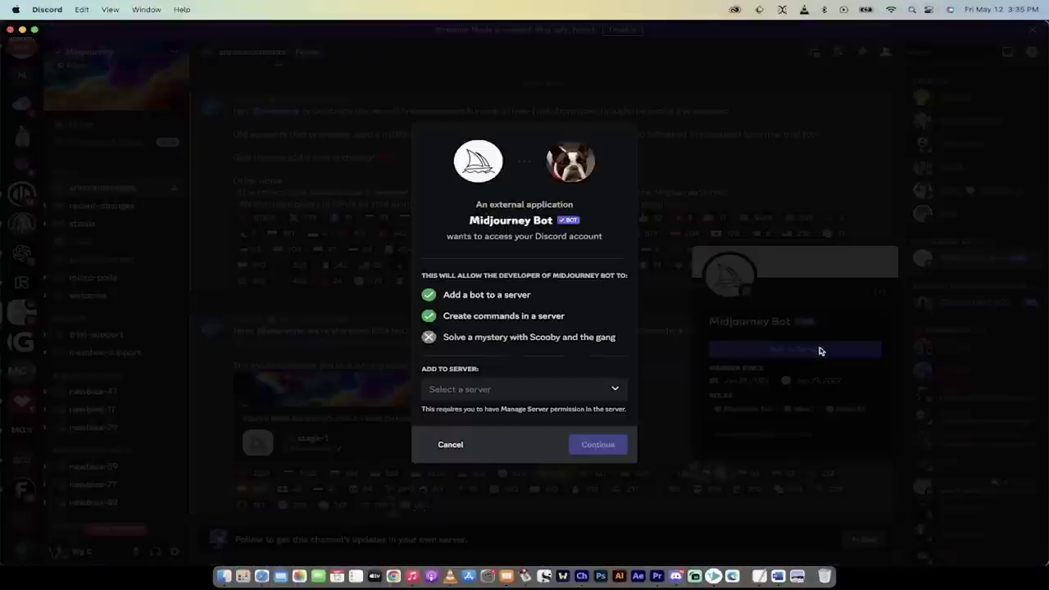
{"action": "left_click", "coordinate": [495, 389]}
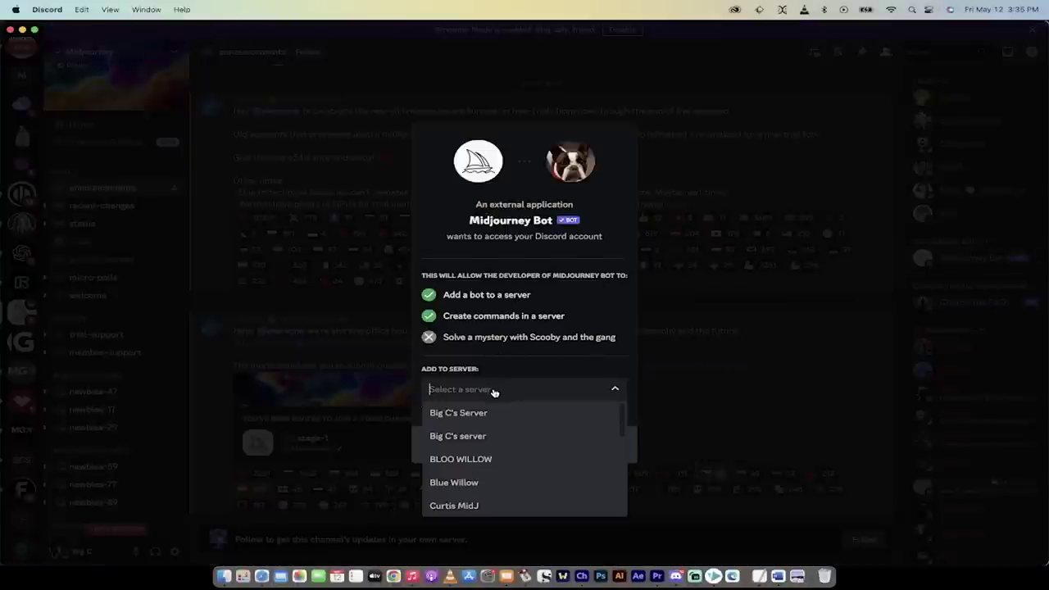
{"action": "scroll", "coordinate": [485, 413], "scroll_direction": "down", "scroll_amount": 5}
{"action": "scroll", "coordinate": [482, 418], "scroll_direction": "up", "scroll_amount": 2}
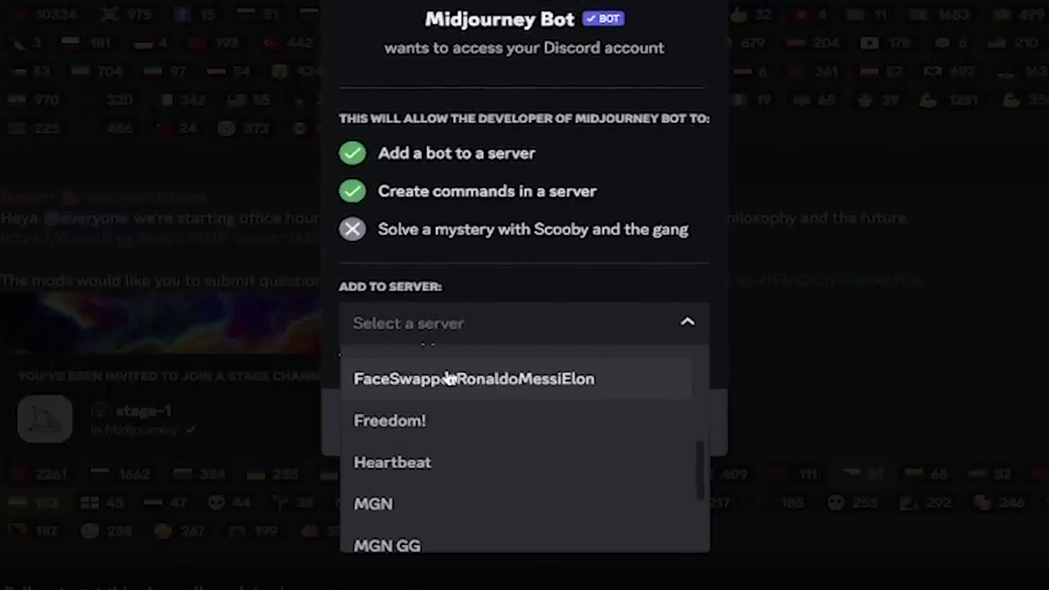
{"action": "left_click", "coordinate": [450, 378]}
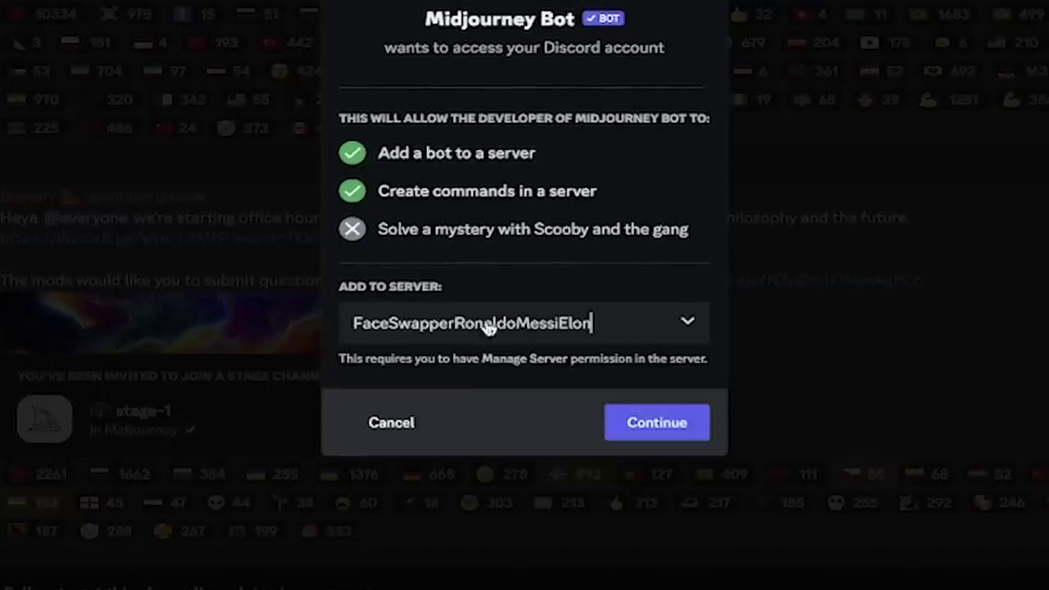
{"action": "left_click", "coordinate": [671, 423]}
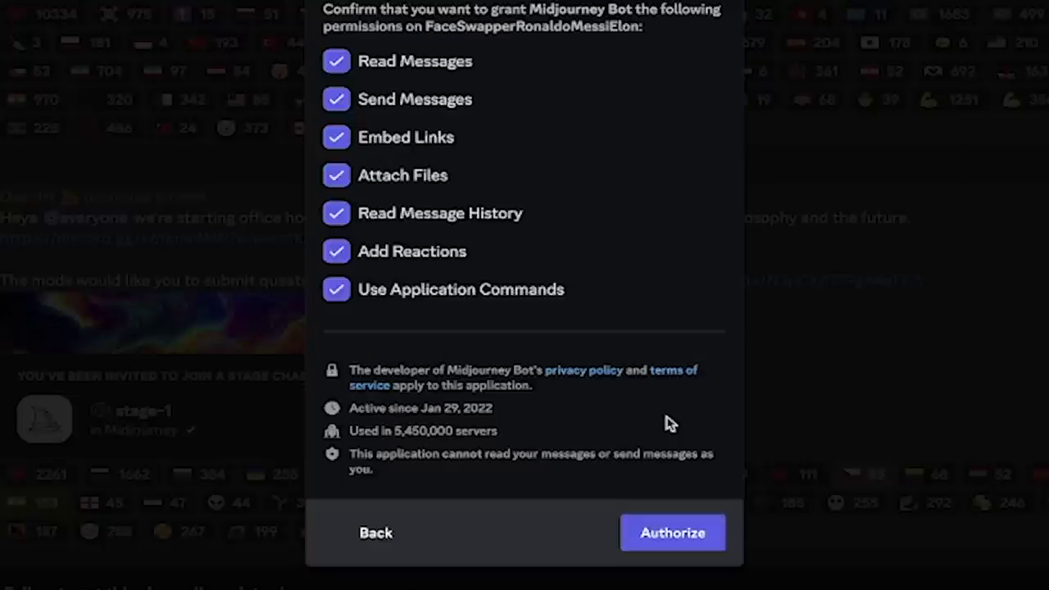
{"action": "left_click", "coordinate": [657, 527]}
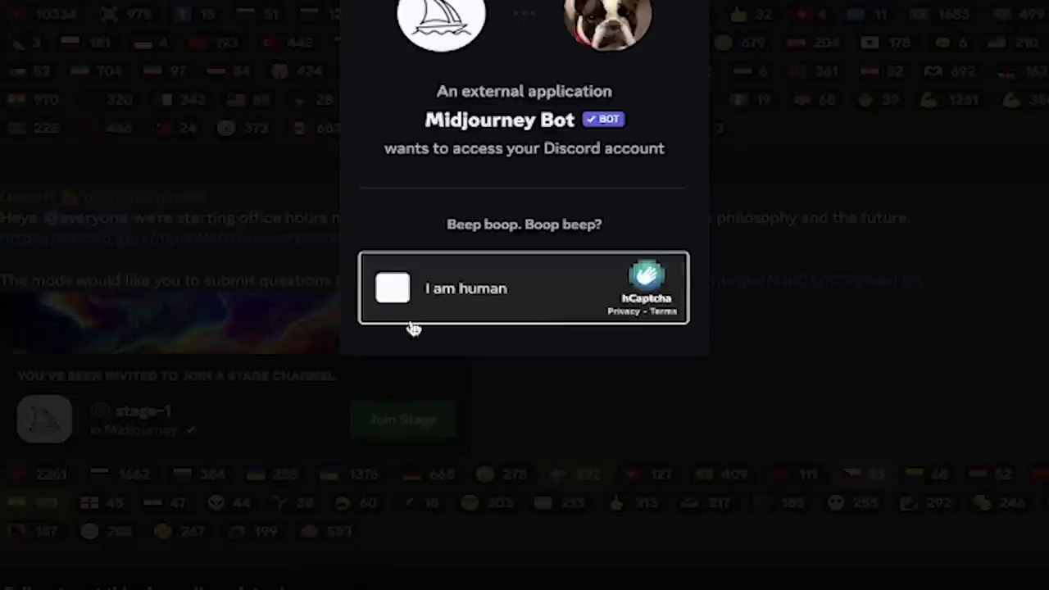
{"action": "left_click", "coordinate": [382, 297]}
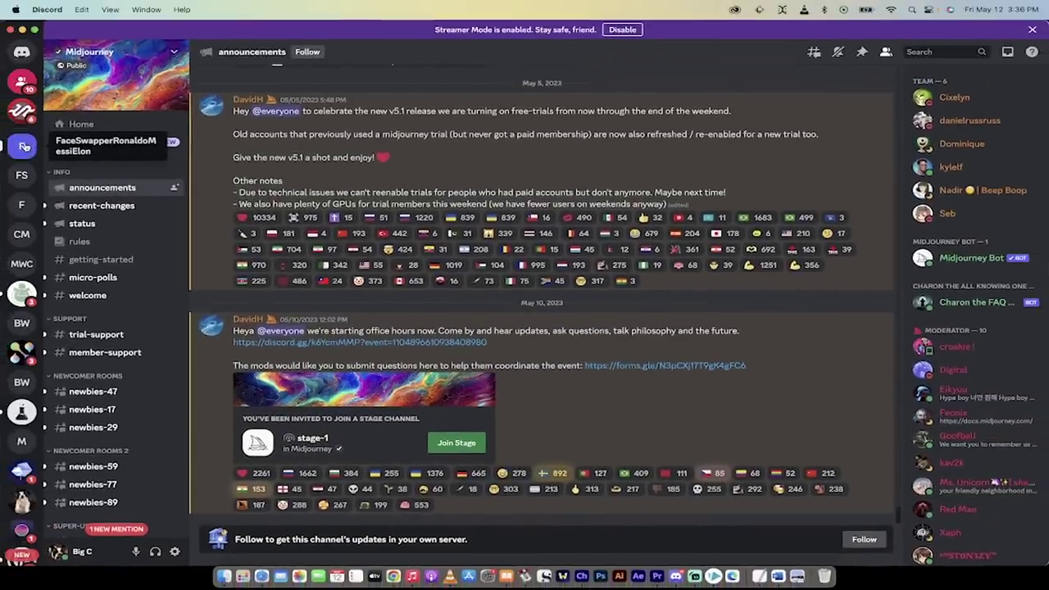
Copy the oauth2 link from the Face Swap server and post it in FaceSwapperRonaldoMessiElon's #general
{"action": "left_click", "coordinate": [24, 145]}
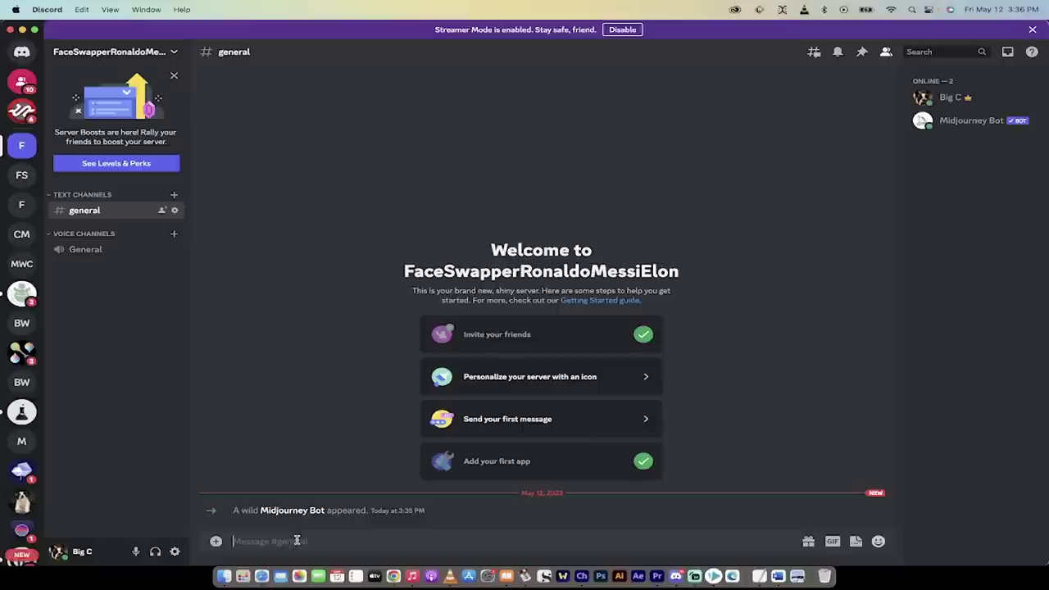
{"action": "left_click", "coordinate": [22, 176]}
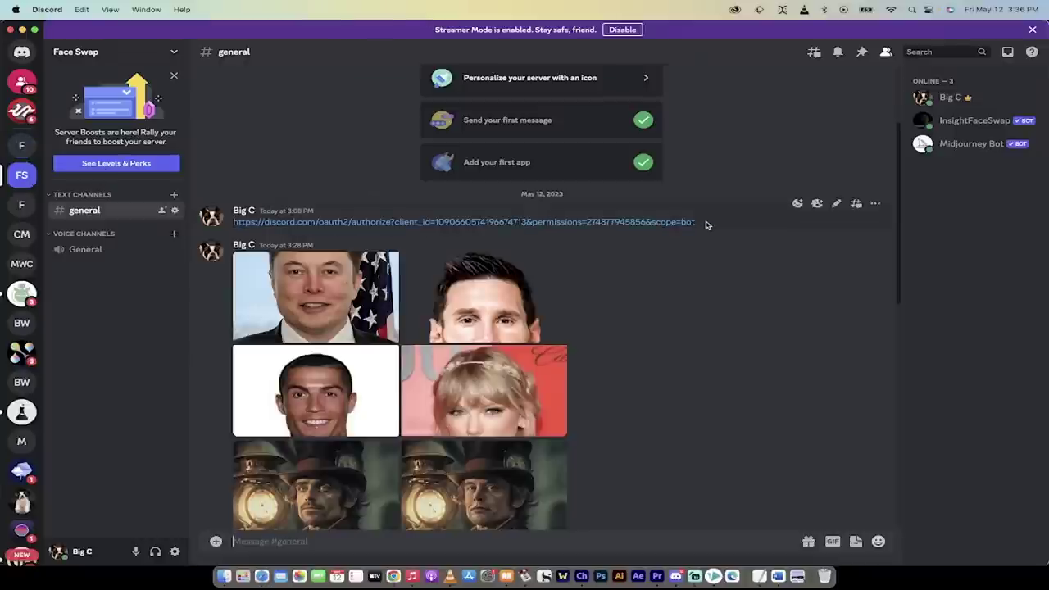
{"action": "triple_click", "coordinate": [433, 218]}
{"action": "left_click", "coordinate": [235, 229]}
{"action": "triple_click", "coordinate": [231, 227]}
{"action": "left_click", "coordinate": [23, 145]}
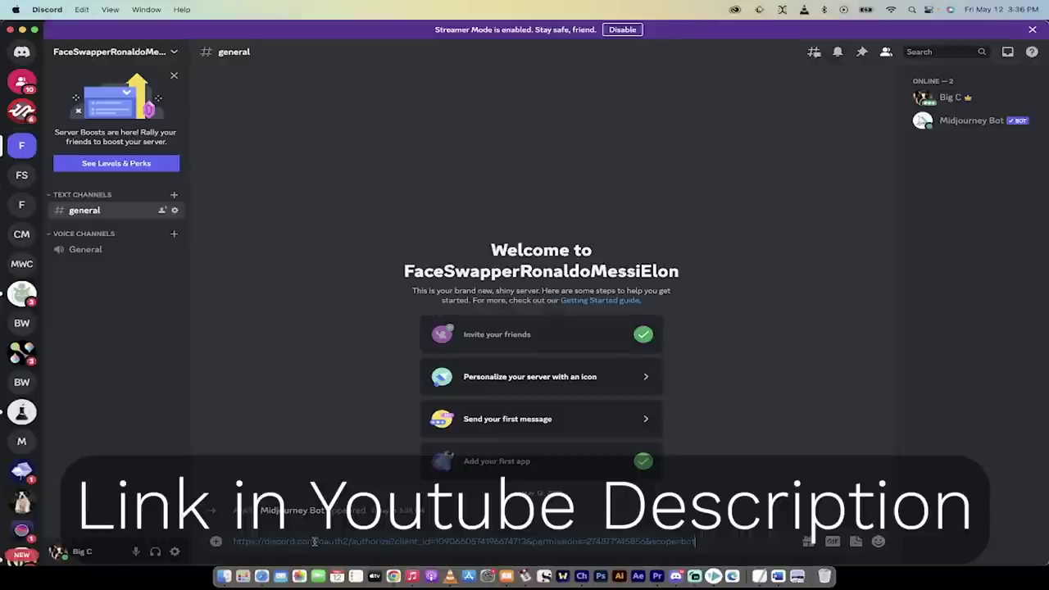
{"action": "key", "text": "super+v"}
{"action": "key", "text": "Return"}
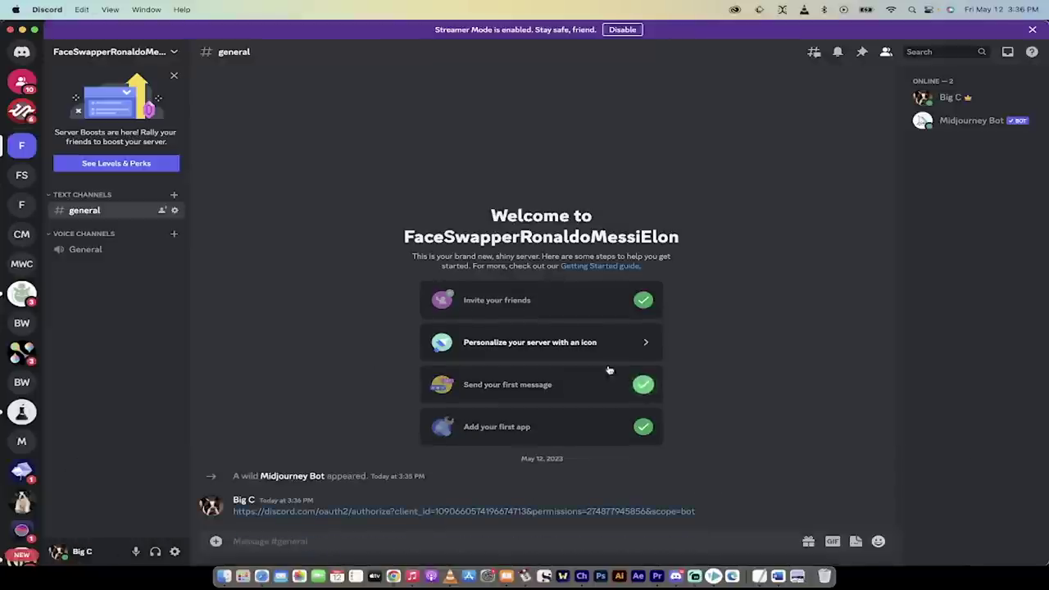
Authorize the InsightFace bot for FaceSwapperRonaldoMessiElon through the posted link, completing hCaptcha
{"action": "left_click", "coordinate": [422, 512]}
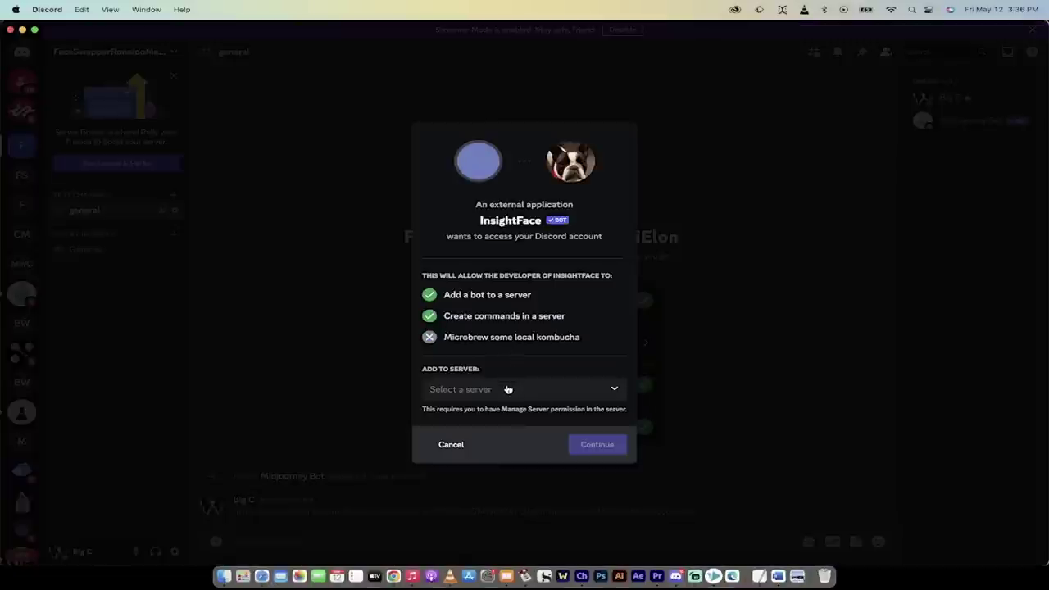
{"action": "left_click", "coordinate": [508, 390]}
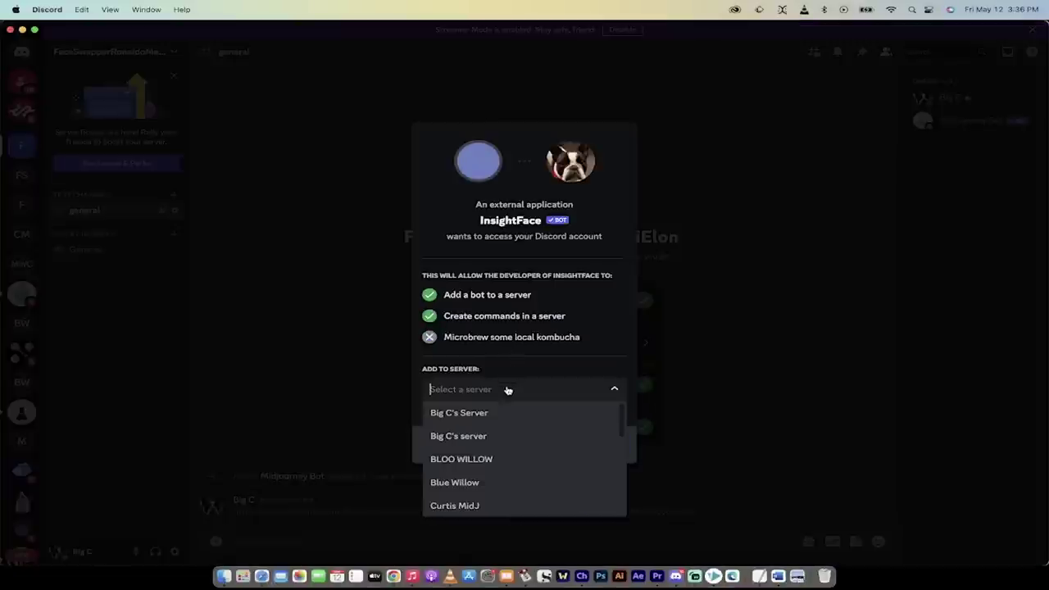
{"action": "scroll", "coordinate": [492, 446], "scroll_direction": "down", "scroll_amount": 5}
{"action": "left_click", "coordinate": [502, 440]}
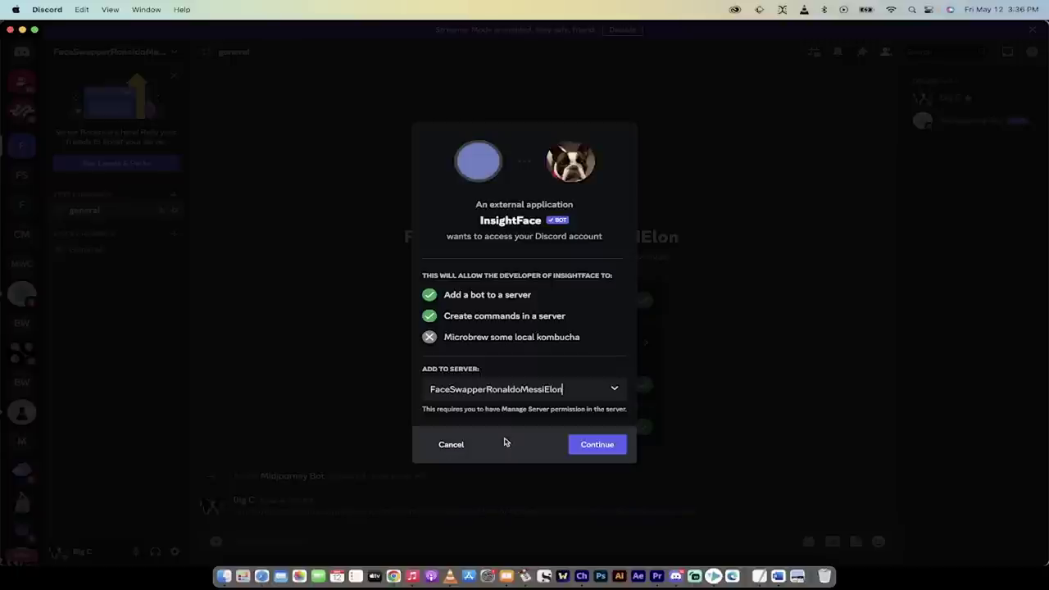
{"action": "left_click", "coordinate": [603, 445]}
{"action": "left_click", "coordinate": [594, 474]}
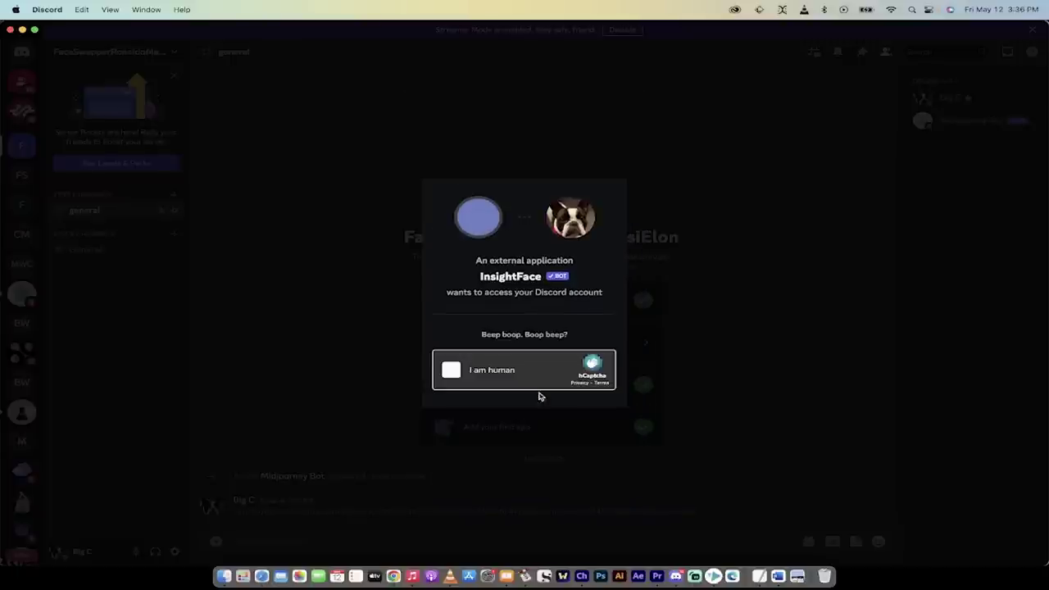
{"action": "left_click", "coordinate": [451, 369]}
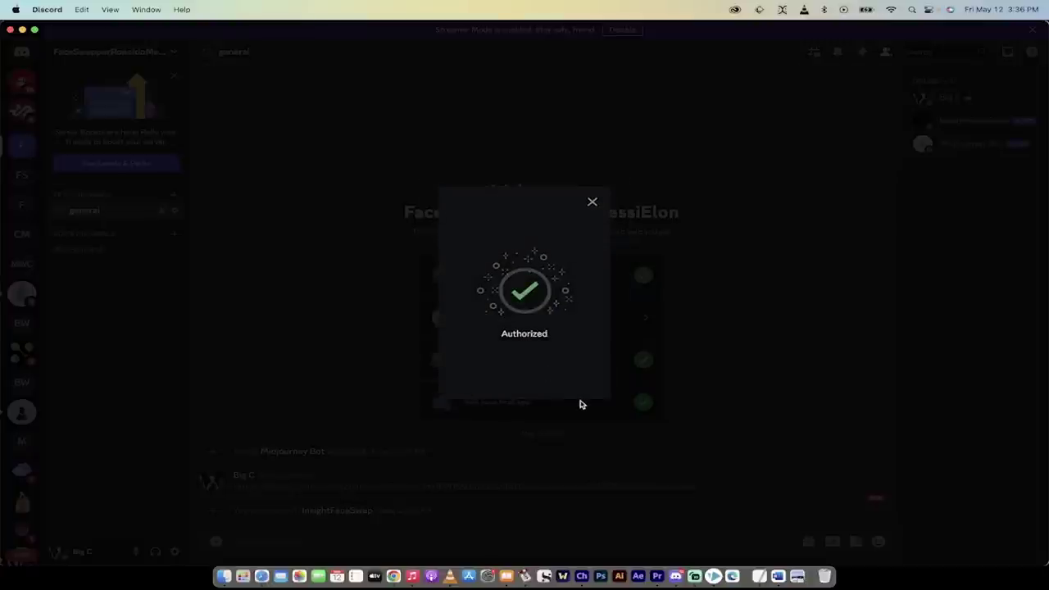
{"action": "left_click", "coordinate": [586, 445]}
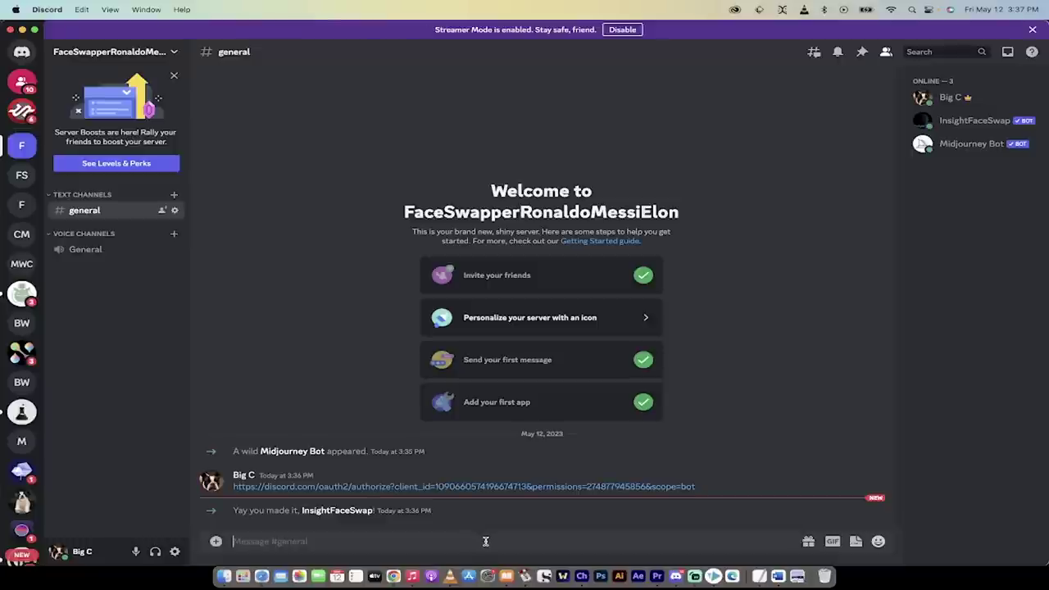
Attempt /saveid with TaylorSwift.jpeg and a TaylorSwift-style id name, which gets rejected
{"action": "type", "text": "/sav"}
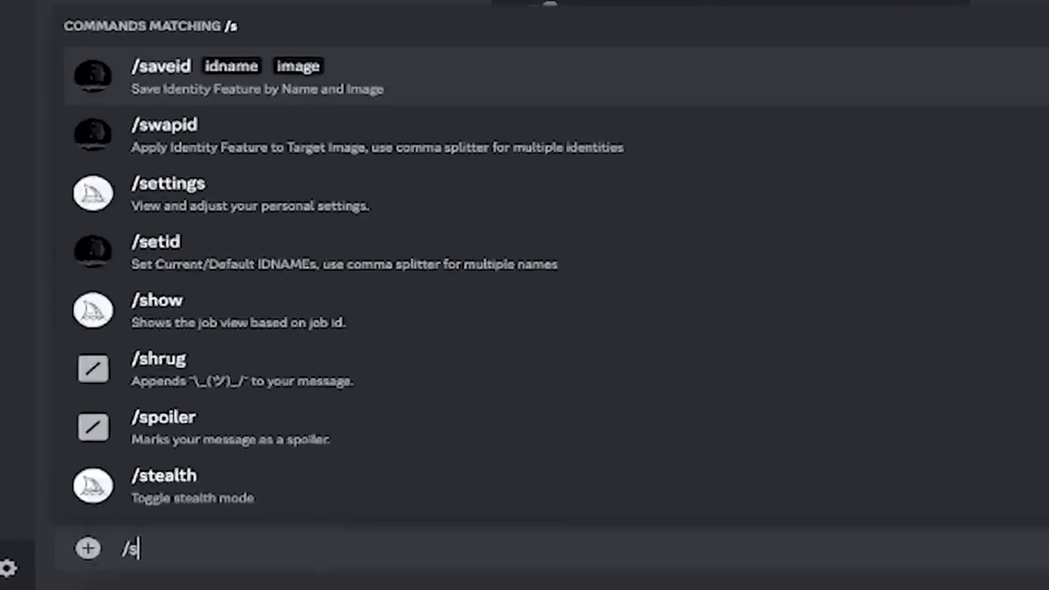
{"action": "type", "text": "eid"}
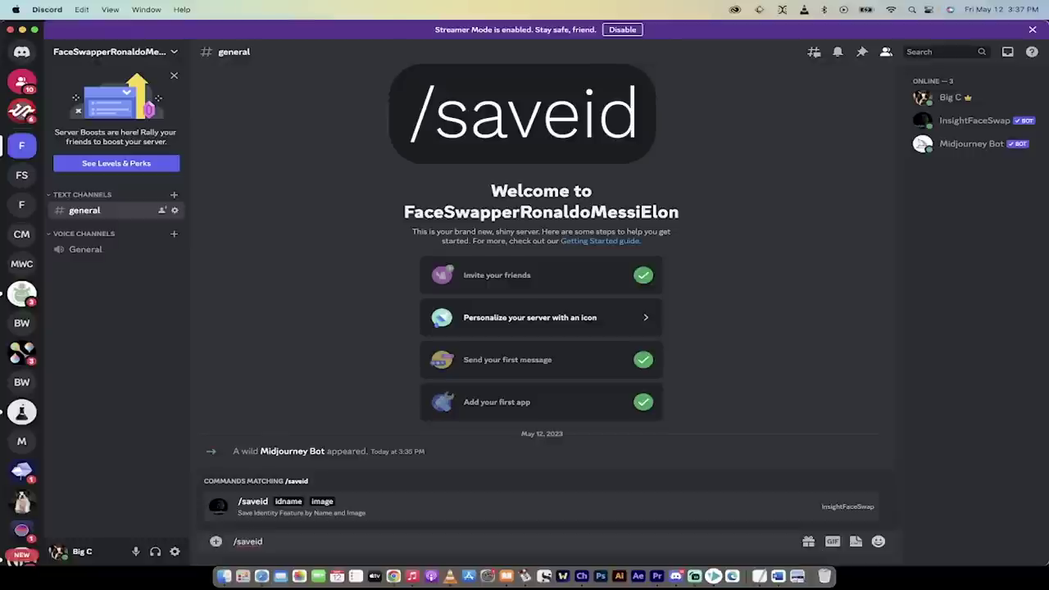
{"action": "key", "text": "Return"}
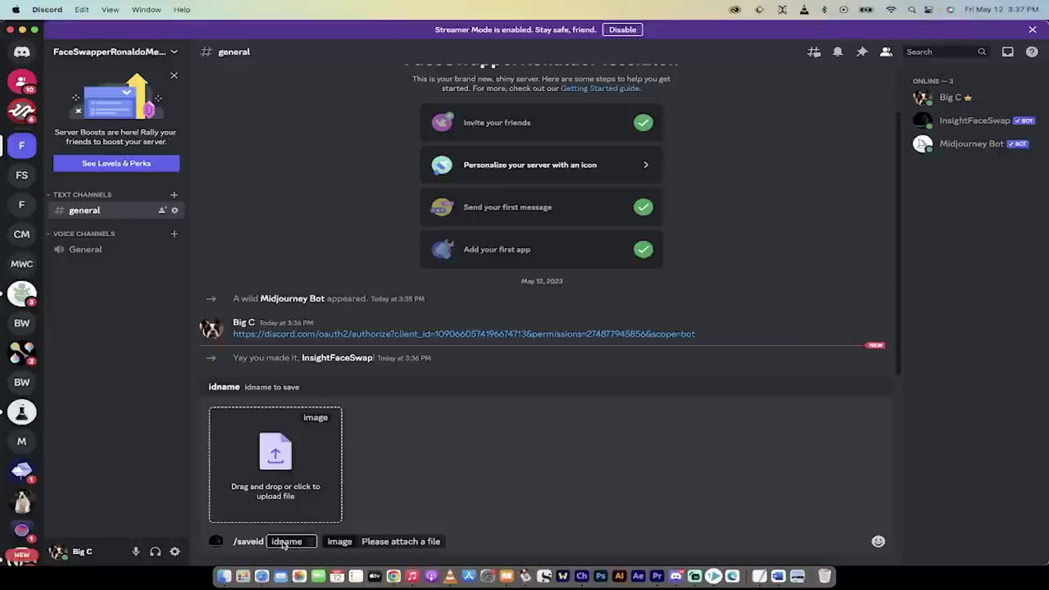
{"action": "left_click", "coordinate": [223, 578]}
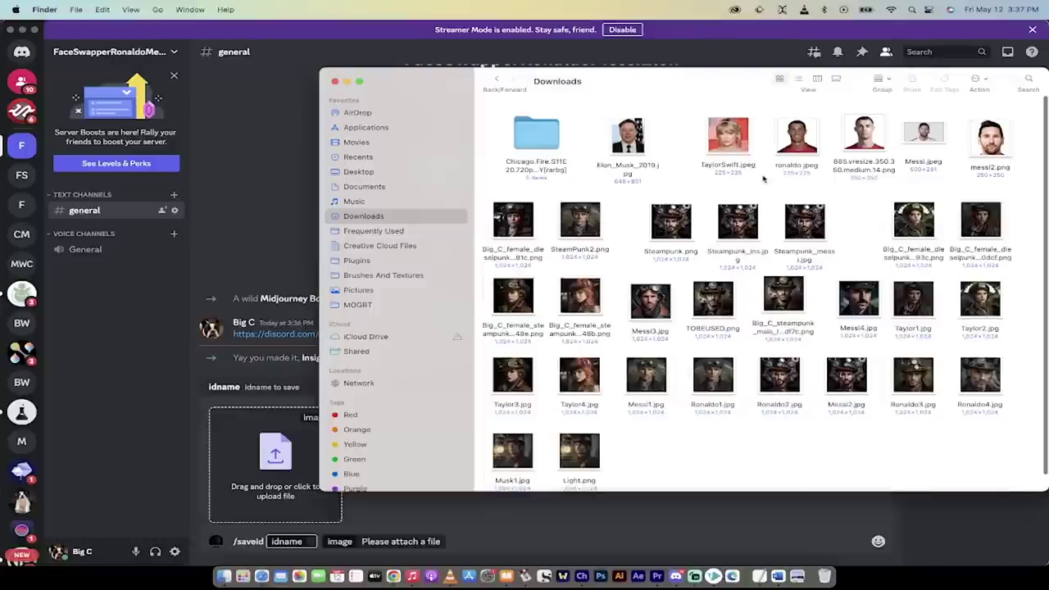
{"action": "left_click", "coordinate": [732, 134]}
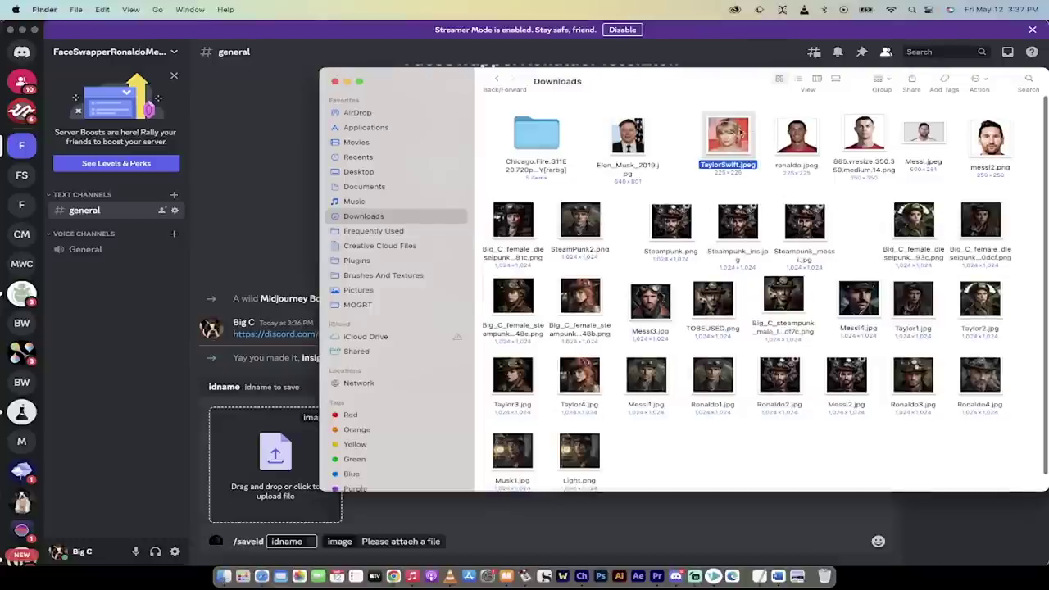
{"action": "left_click_drag", "start_coordinate": [732, 134], "coordinate": [281, 456]}
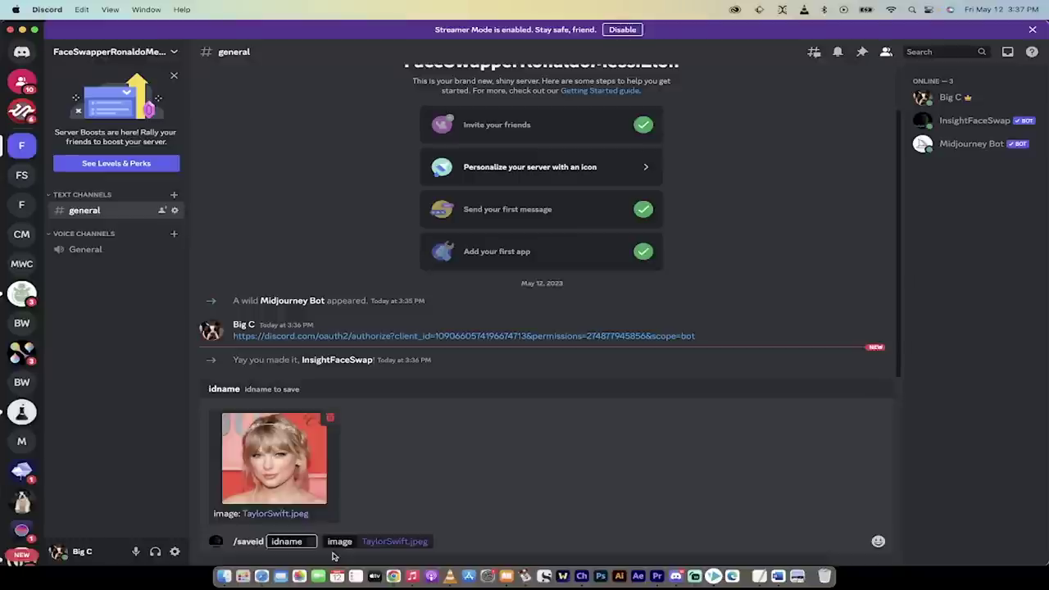
{"action": "type", "text": "Taylorswift"}
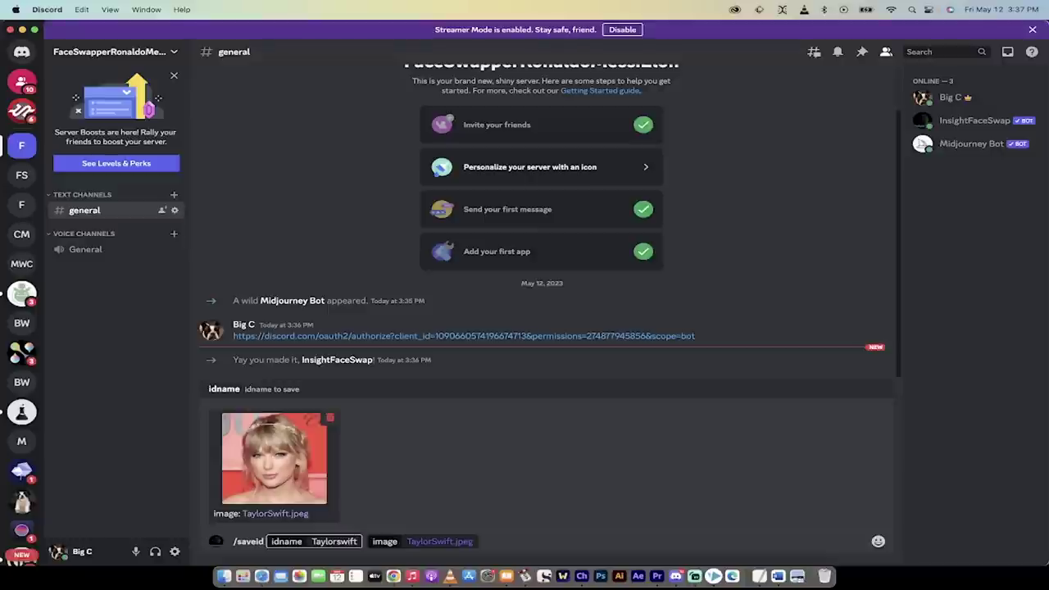
{"action": "key", "text": "Return"}
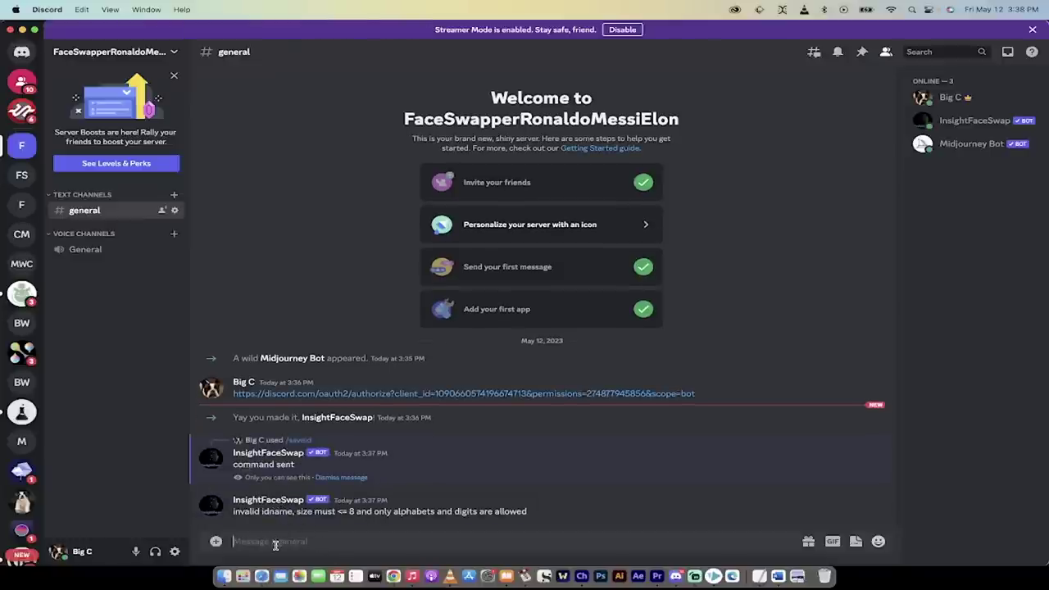
Rerun /saveid with TaylorSwift.jpeg under the id name Taylors
{"action": "type", "text": "/saveid idname"}
{"action": "key", "text": "Tab"}
{"action": "left_click", "coordinate": [224, 576]}
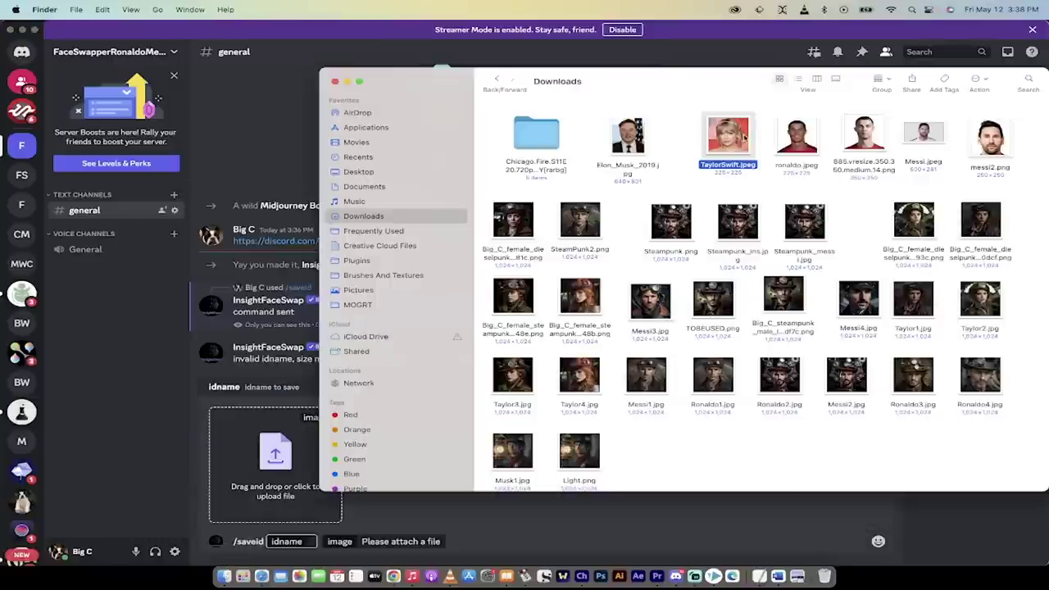
{"action": "left_click_drag", "start_coordinate": [743, 138], "coordinate": [282, 430]}
{"action": "type", "text": "Taylors"}
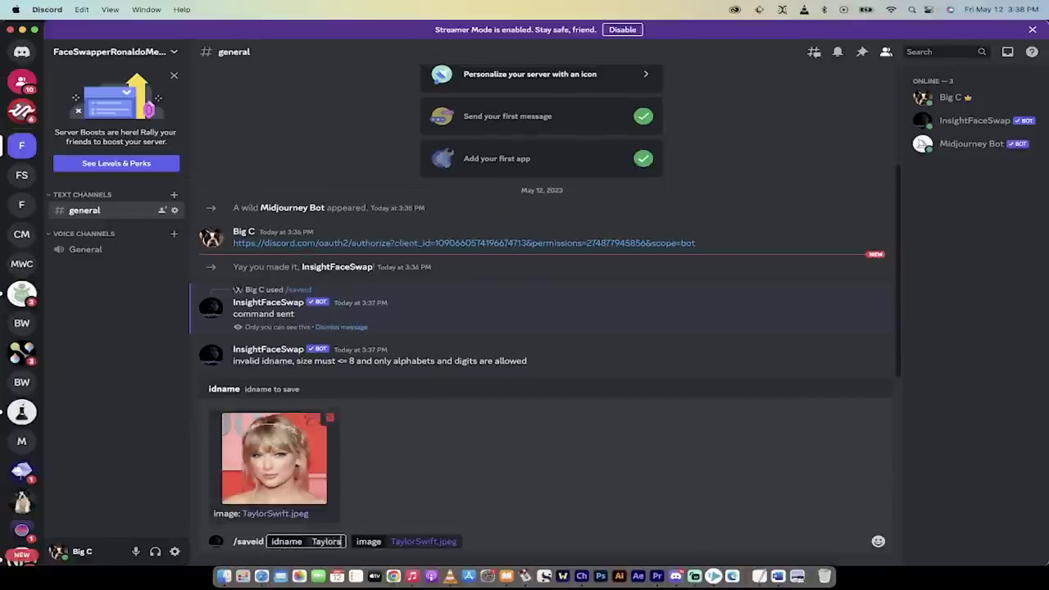
{"action": "key", "text": "Return"}
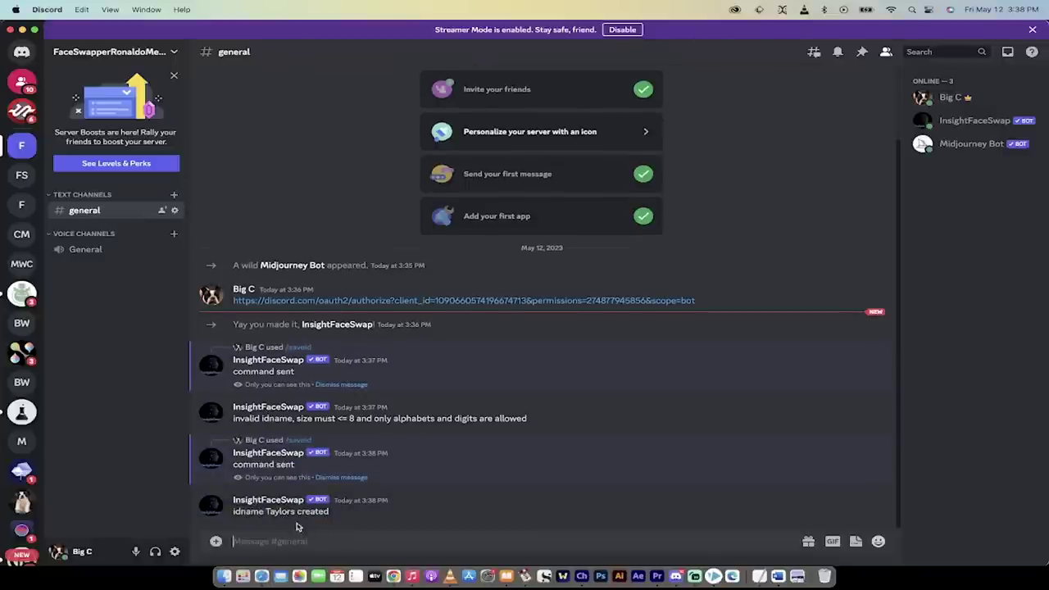
{"action": "left_click", "coordinate": [286, 540]}
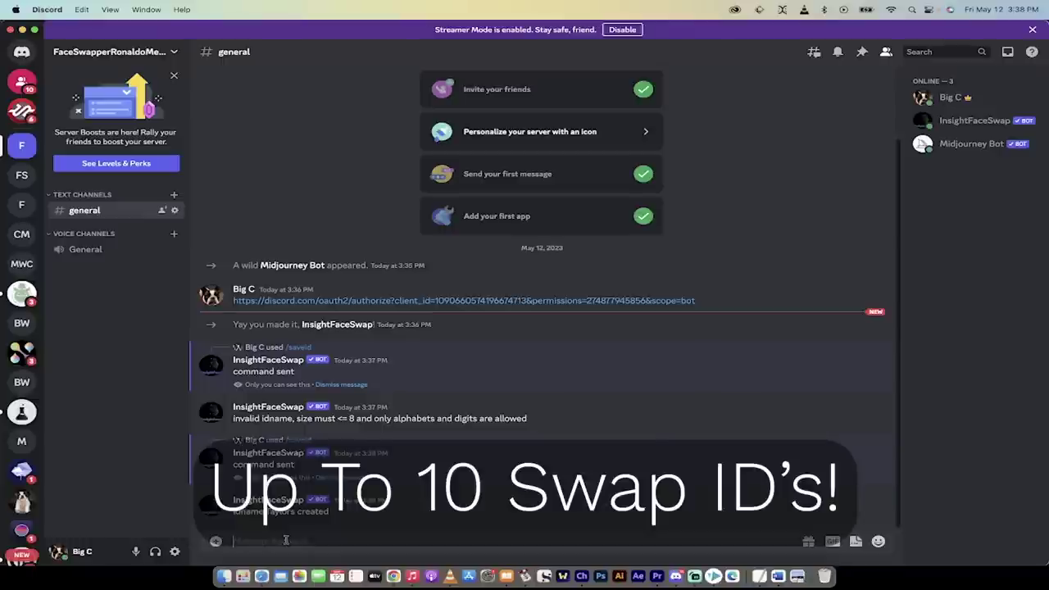
Send /imagine with the prompt 'steampunk female, close up shot, portrait, looking at camera'
{"action": "type", "text": "/imagine prompt"}
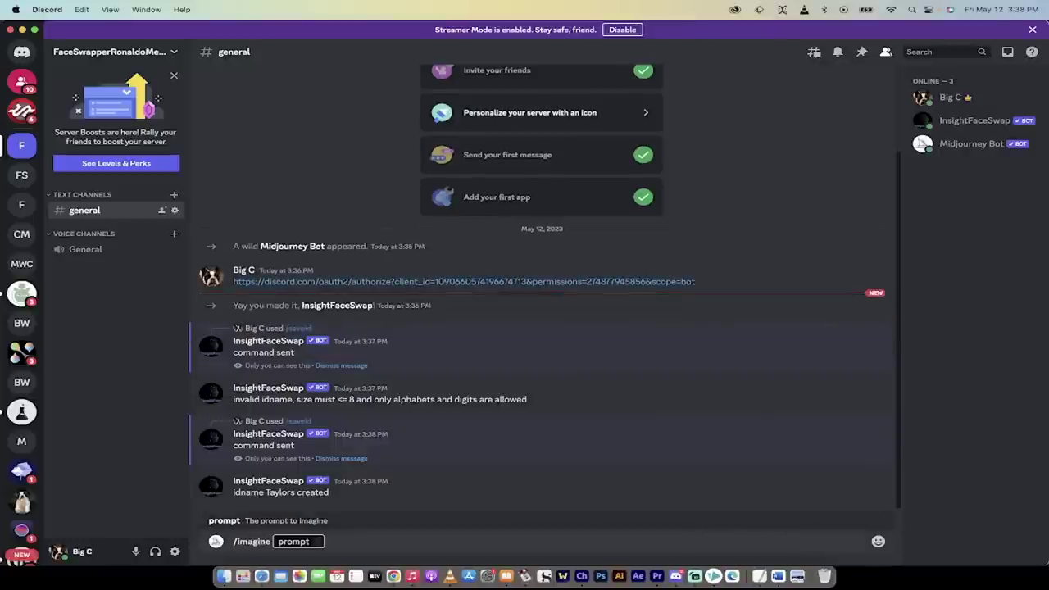
{"action": "type", "text": "steampunk f"}
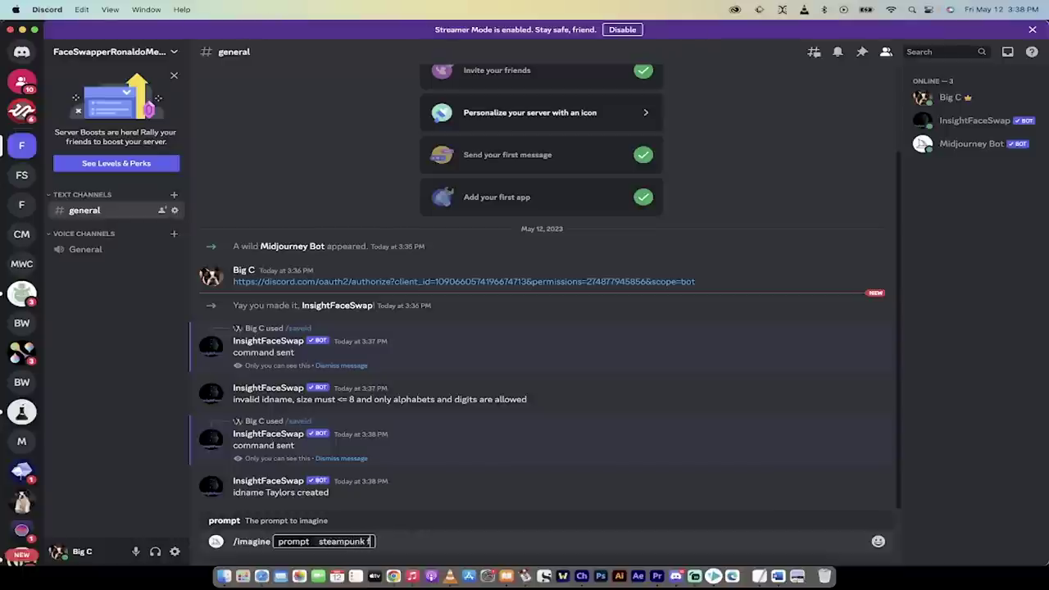
{"action": "type", "text": "emale, close up shot"}
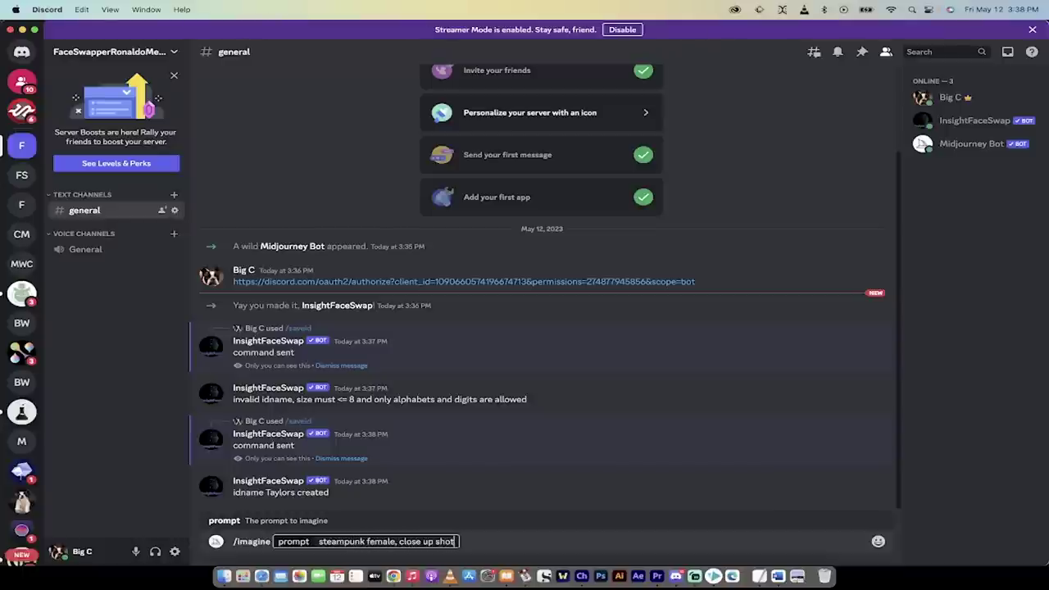
{"action": "type", "text": ", portrait, "}
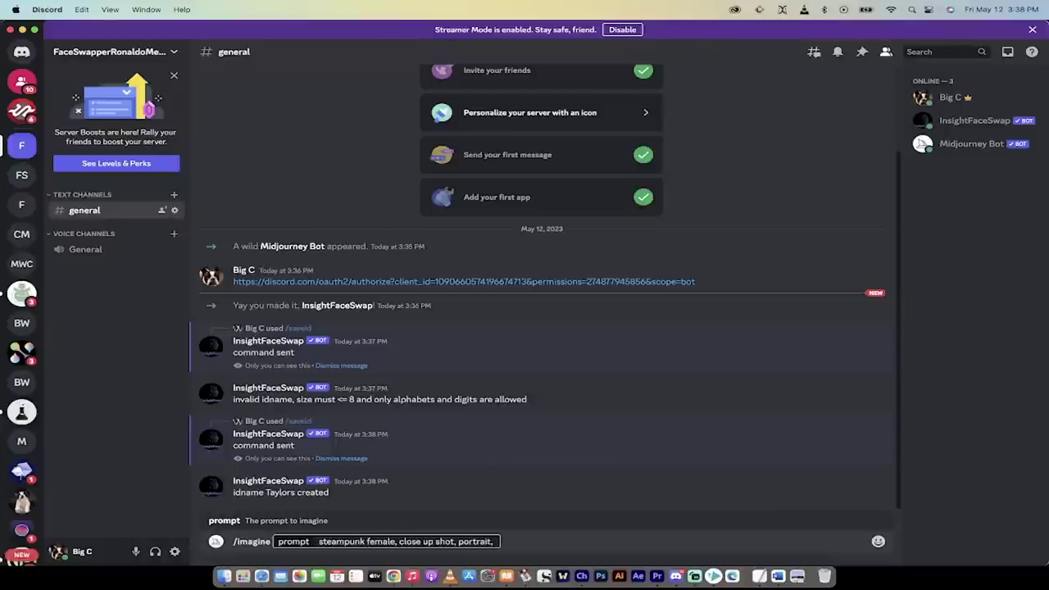
{"action": "type", "text": "looking at camera"}
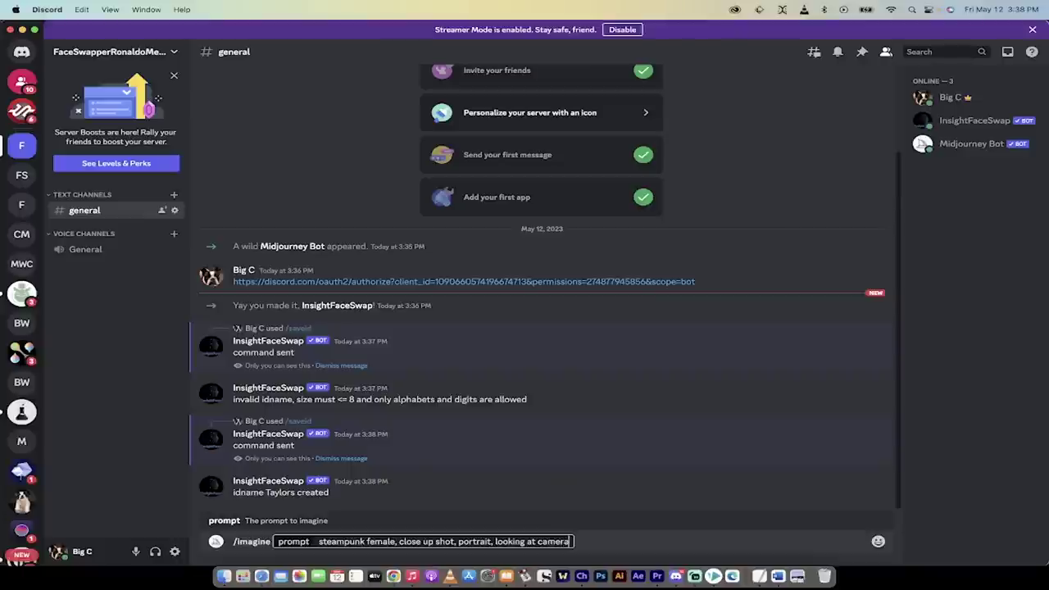
{"action": "key", "text": "Return"}
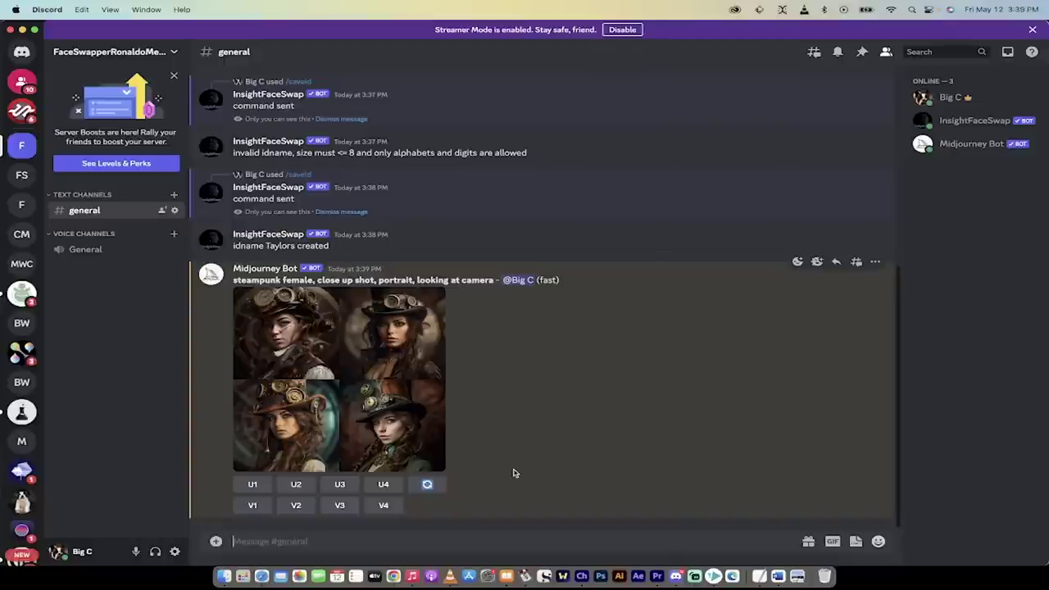
Preview the steampunk grid, then request upscales U2, U3 and U4
{"action": "left_click", "coordinate": [330, 438]}
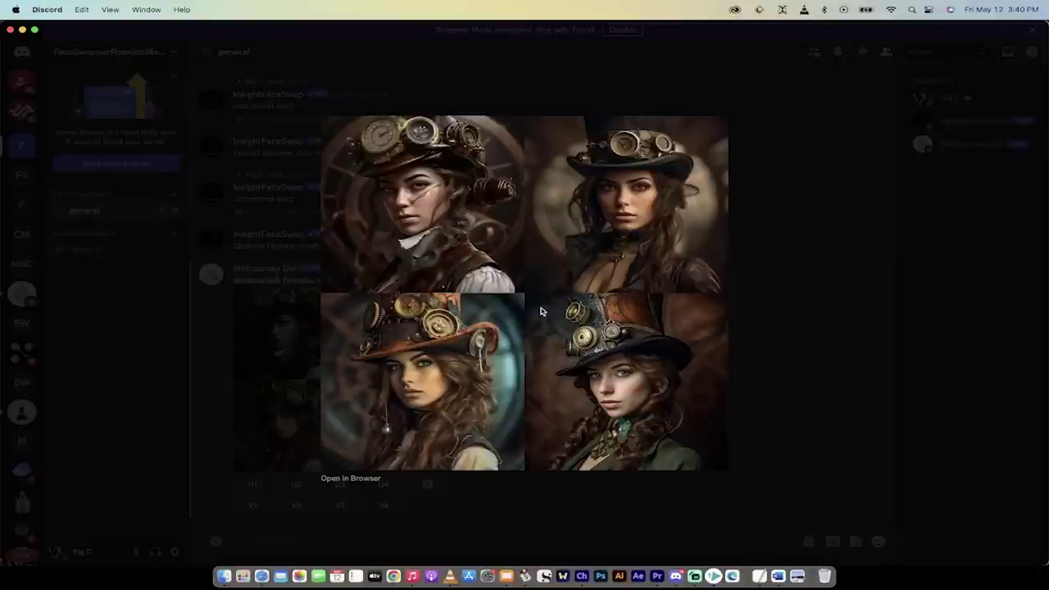
{"action": "left_click", "coordinate": [761, 394]}
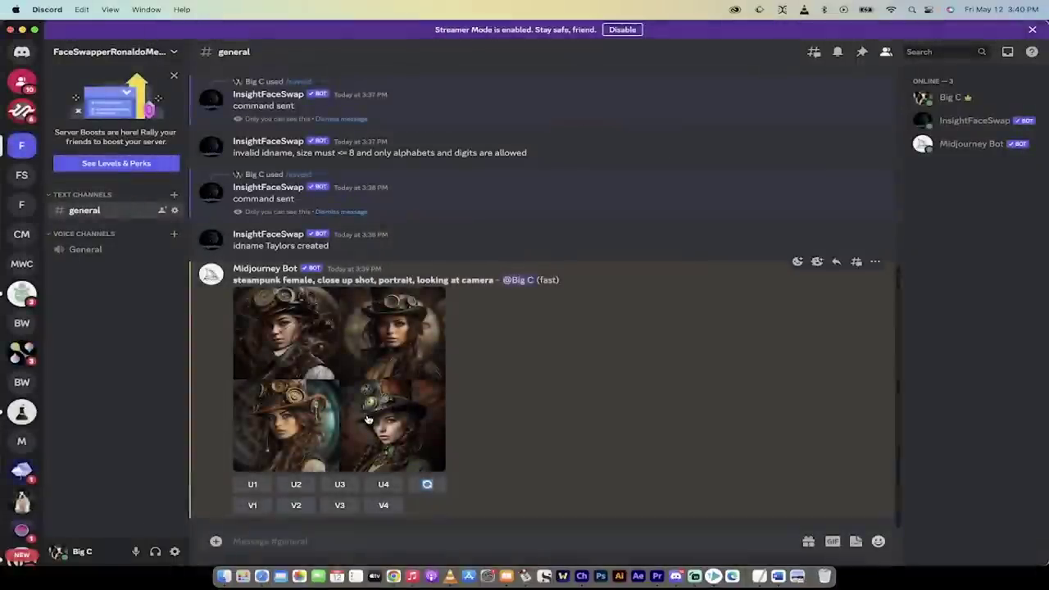
{"action": "left_click", "coordinate": [296, 484]}
{"action": "left_click", "coordinate": [339, 405]}
{"action": "left_click", "coordinate": [383, 320]}
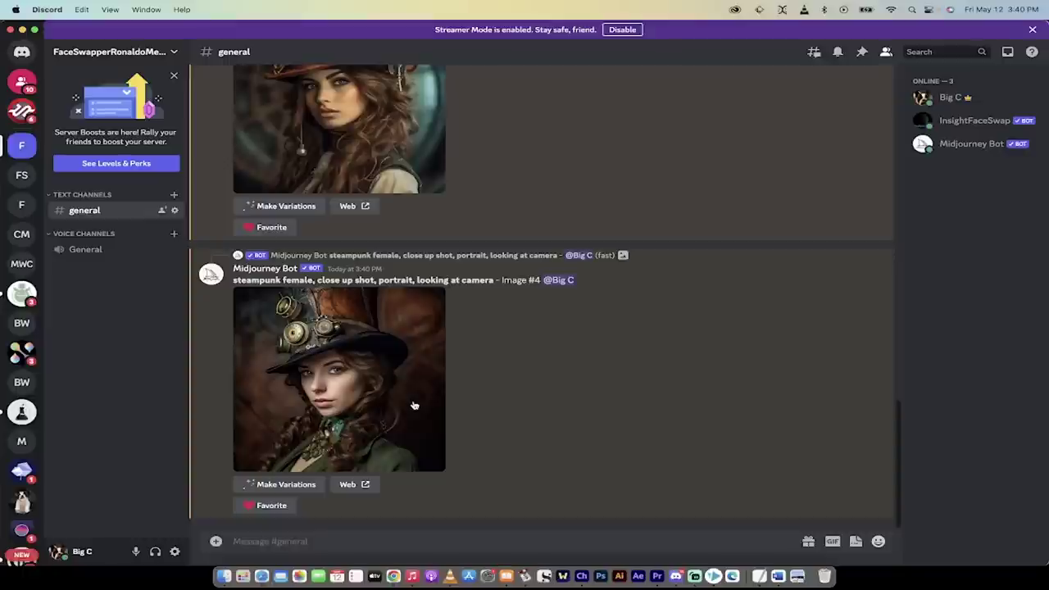
{"action": "scroll", "coordinate": [414, 405], "scroll_direction": "up", "scroll_amount": 6}
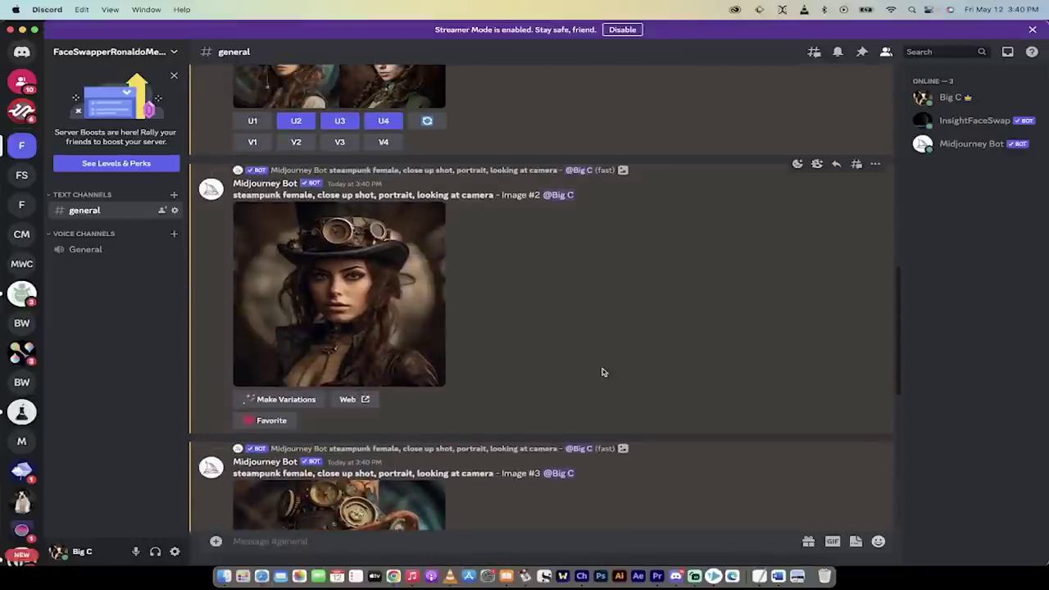
Run INSwapper on upscaled Image #2 and view the face-swapped result
{"action": "right_click", "coordinate": [385, 305]}
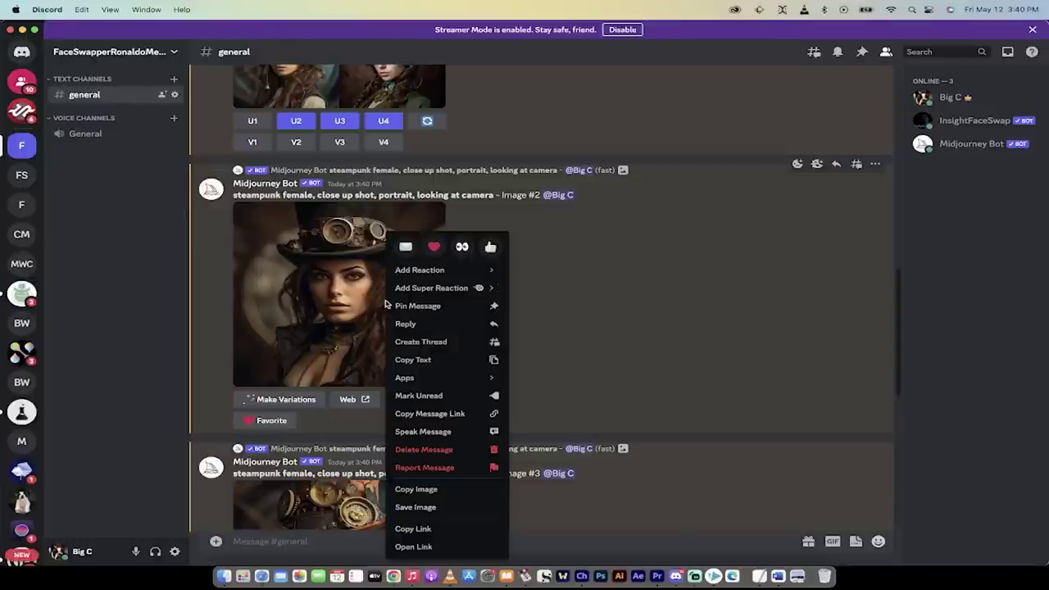
{"action": "mouse_move", "coordinate": [405, 377]}
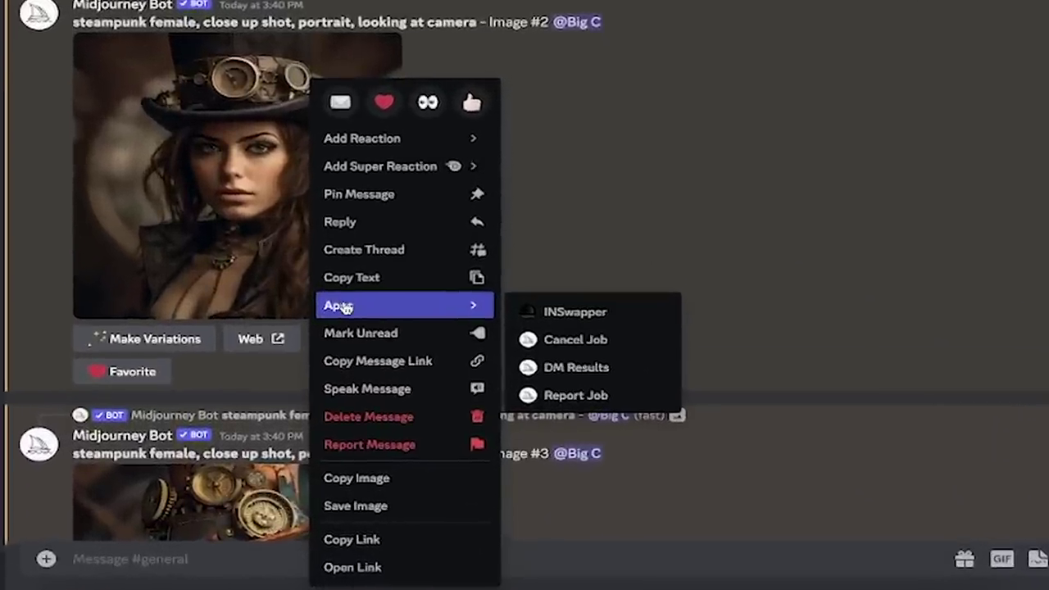
{"action": "left_click", "coordinate": [591, 313]}
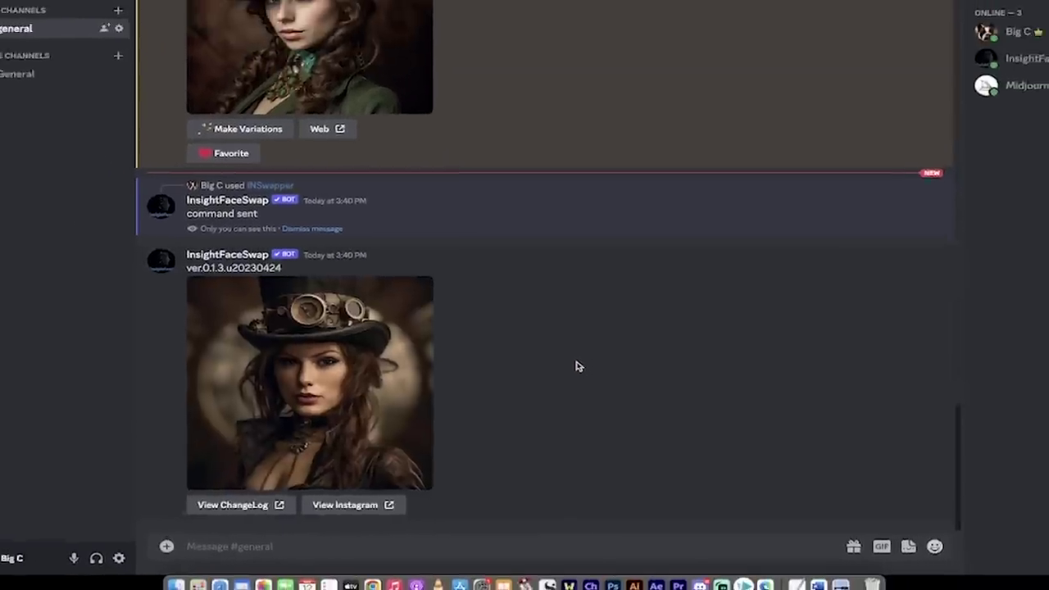
{"action": "left_click", "coordinate": [389, 385]}
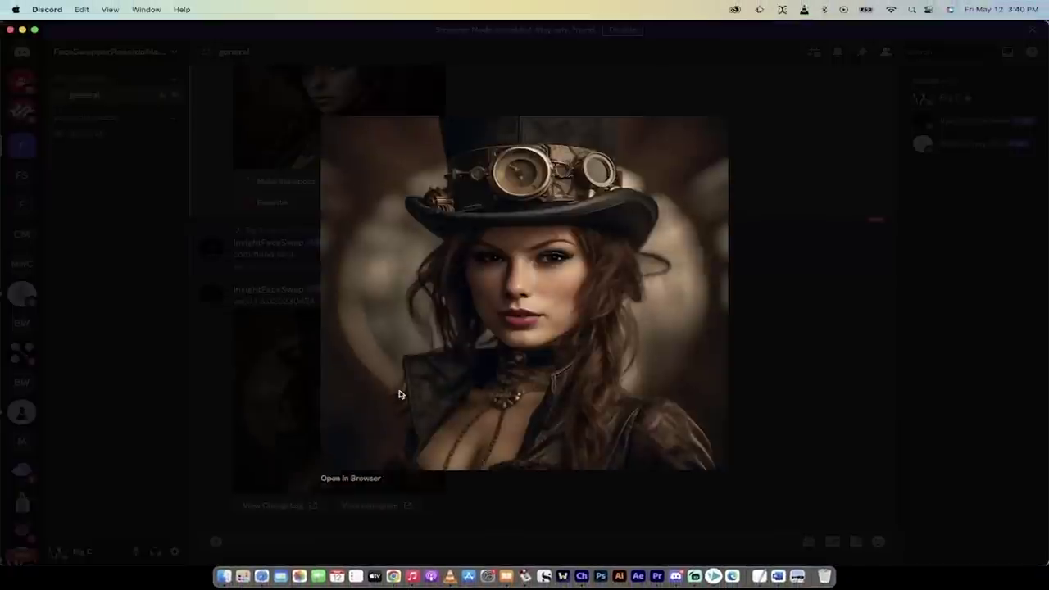
{"action": "left_click", "coordinate": [805, 428]}
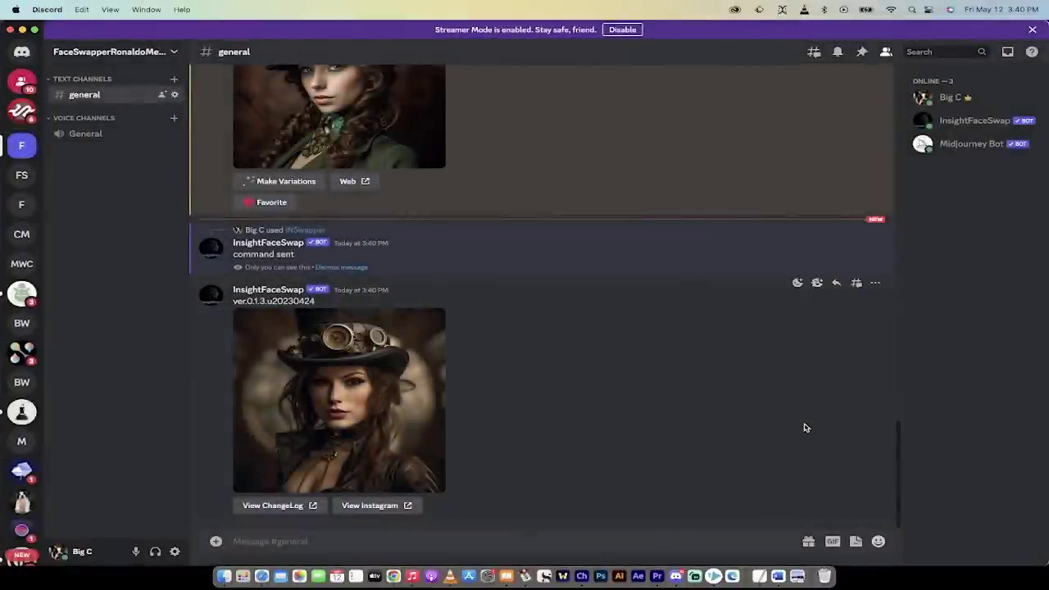
Run INSwapper on upscaled Images #3 and #4
{"action": "scroll", "coordinate": [680, 454], "scroll_direction": "up", "scroll_amount": 10}
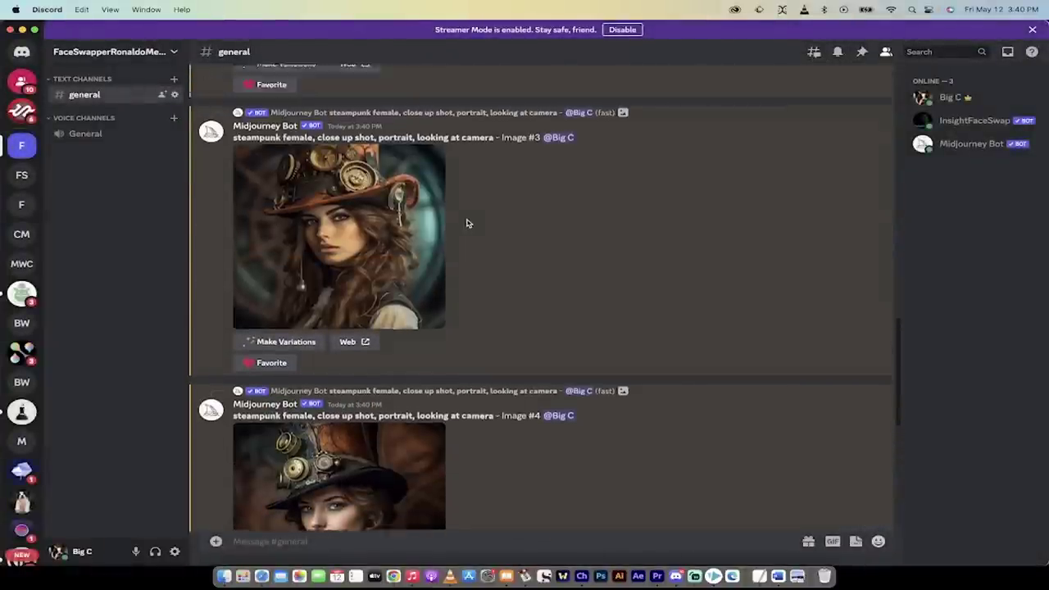
{"action": "scroll", "coordinate": [467, 223], "scroll_direction": "up", "scroll_amount": 1}
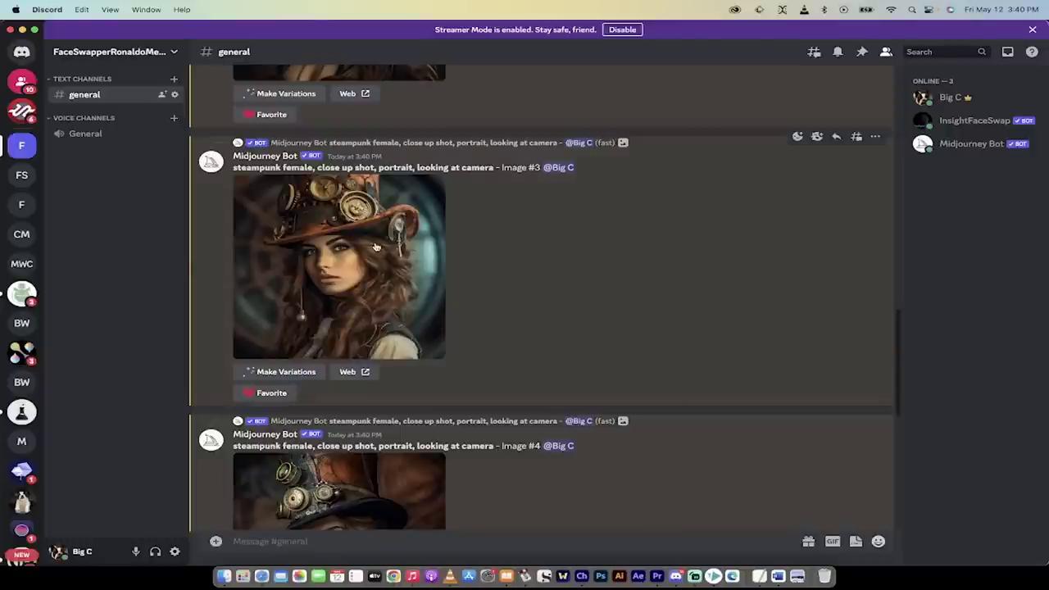
{"action": "right_click", "coordinate": [376, 247]}
{"action": "mouse_move", "coordinate": [408, 379]}
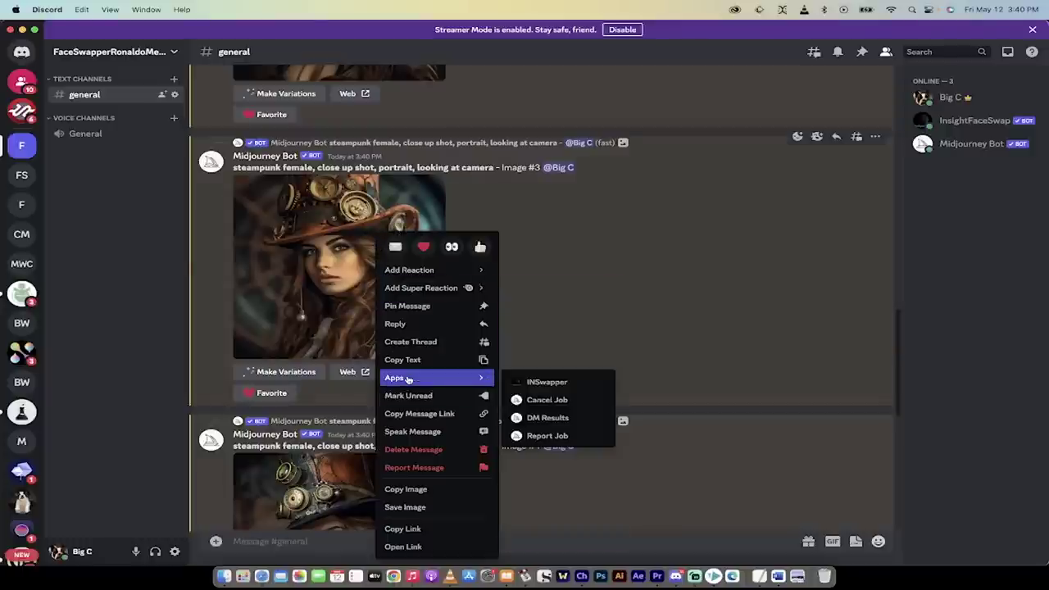
{"action": "left_click", "coordinate": [544, 382]}
{"action": "scroll", "coordinate": [497, 391], "scroll_direction": "up", "scroll_amount": 5}
{"action": "scroll", "coordinate": [497, 392], "scroll_direction": "down", "scroll_amount": 1}
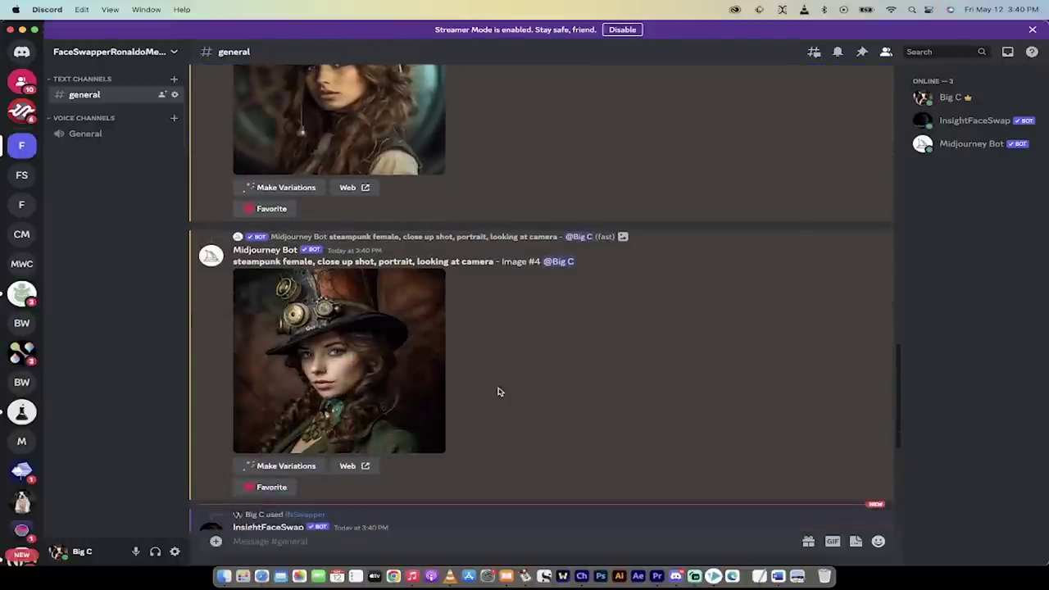
{"action": "right_click", "coordinate": [390, 353]}
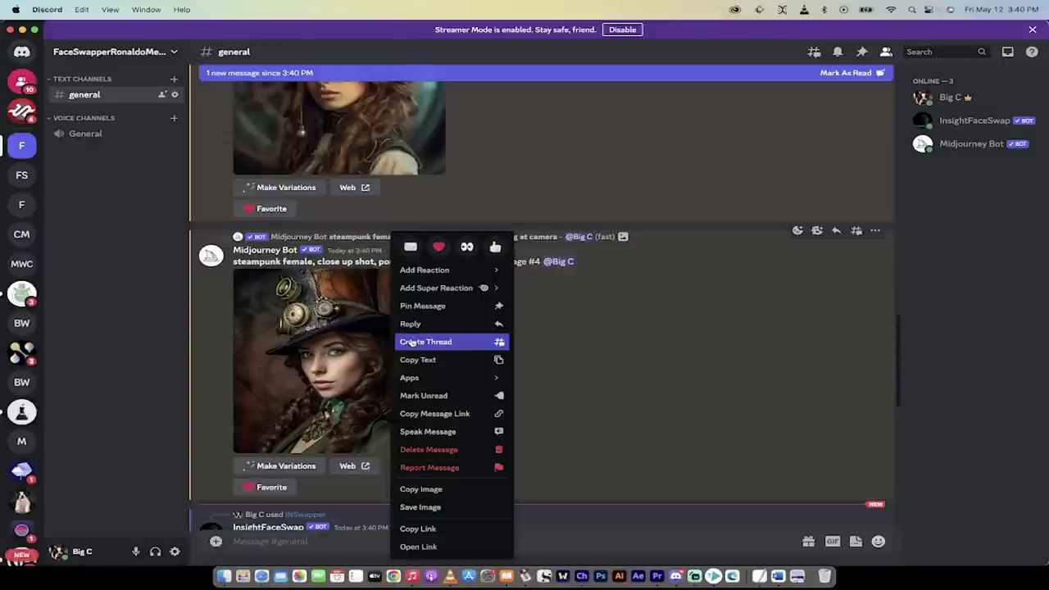
{"action": "mouse_move", "coordinate": [484, 378]}
{"action": "left_click", "coordinate": [545, 383]}
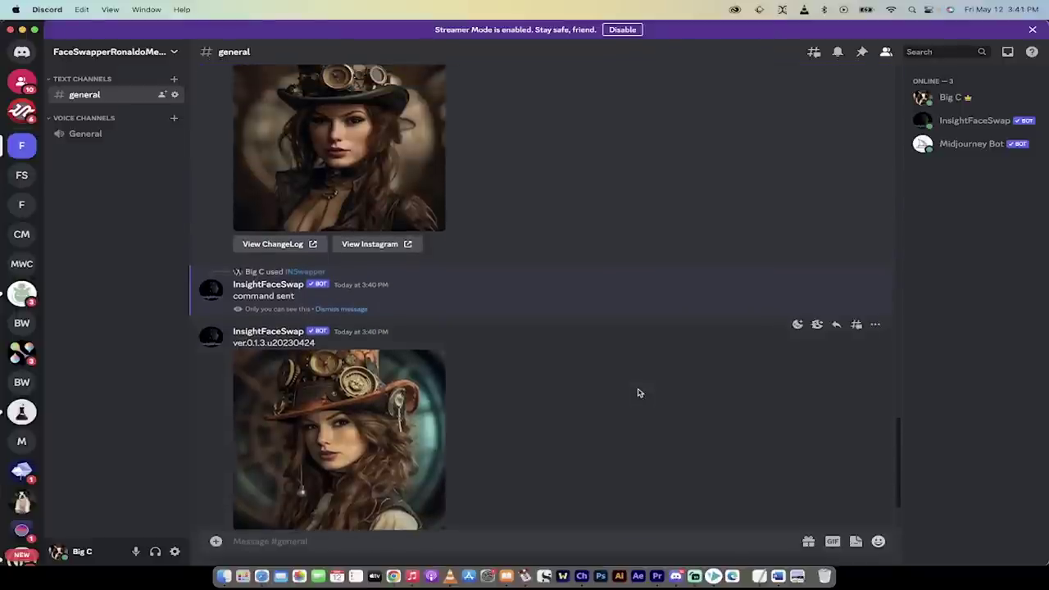
{"action": "scroll", "coordinate": [638, 393], "scroll_direction": "up", "scroll_amount": 3}
{"action": "left_click", "coordinate": [359, 300]}
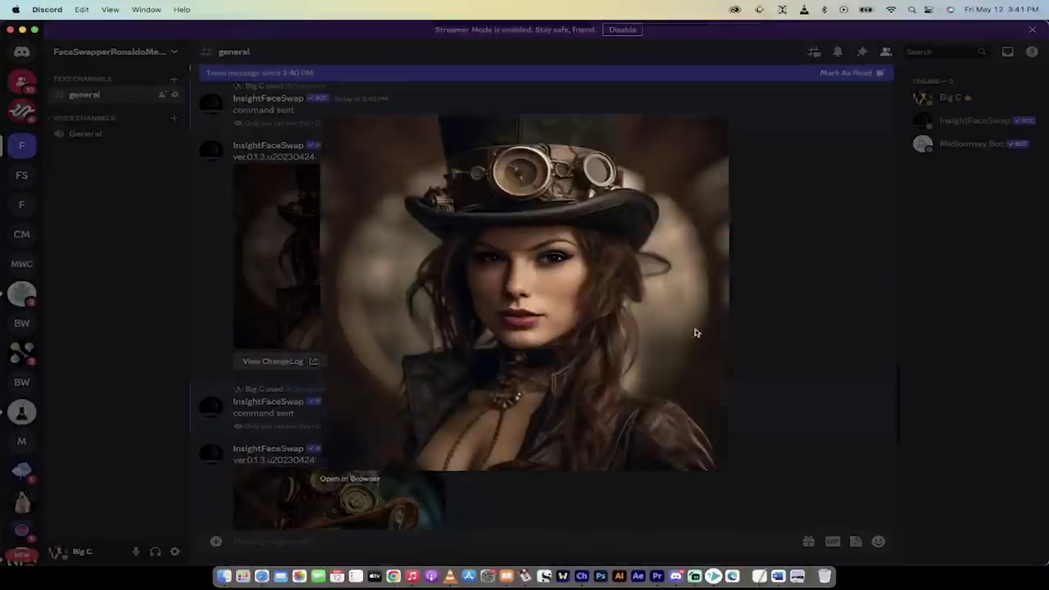
{"action": "left_click", "coordinate": [792, 379]}
{"action": "scroll", "coordinate": [598, 399], "scroll_direction": "down", "scroll_amount": 3}
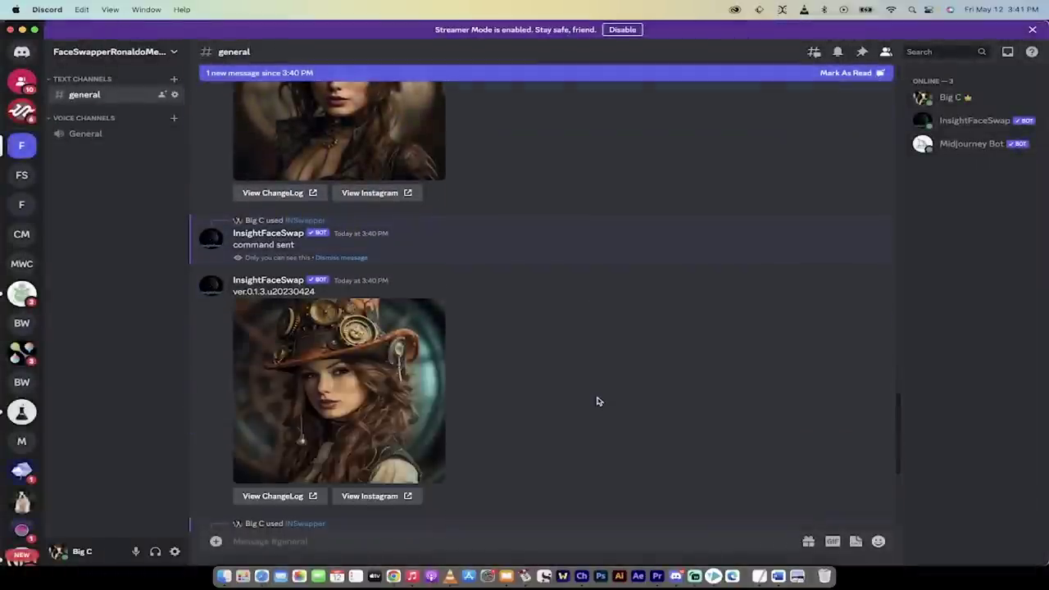
{"action": "left_click", "coordinate": [340, 420]}
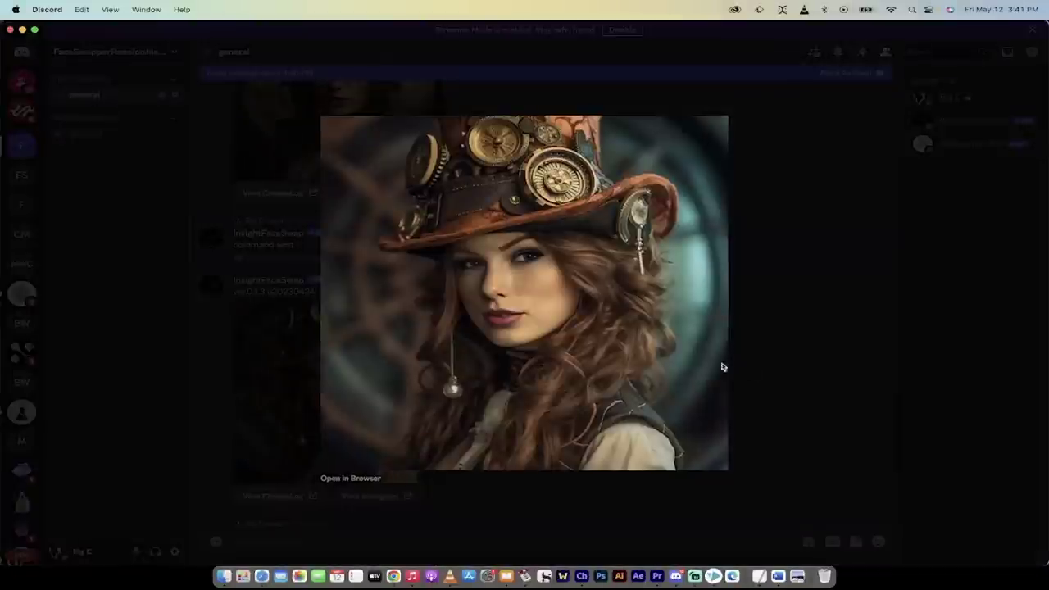
{"action": "left_click", "coordinate": [786, 379]}
{"action": "scroll", "coordinate": [607, 402], "scroll_direction": "down", "scroll_amount": 5}
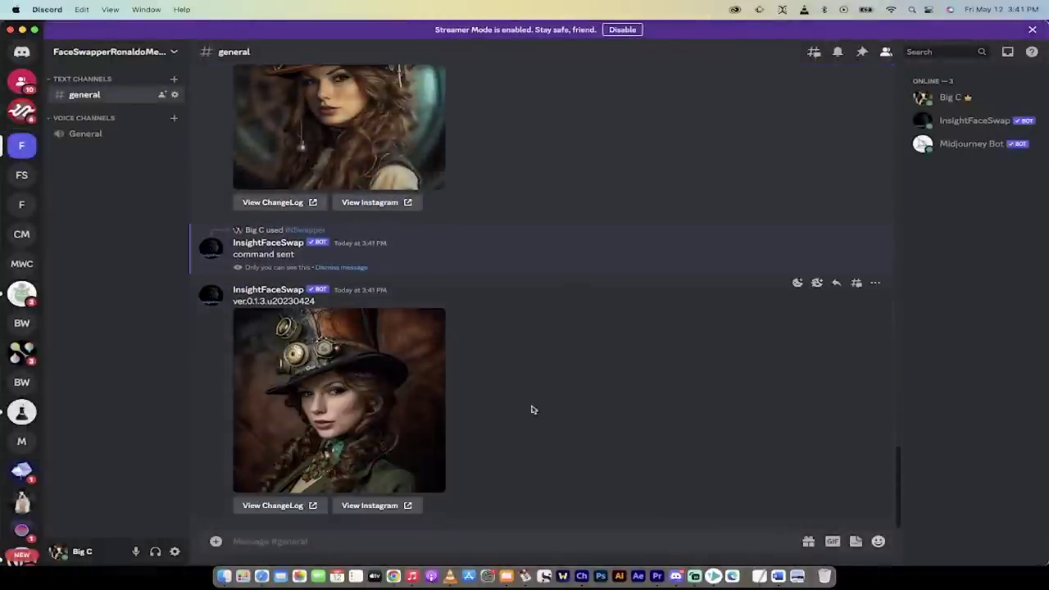
{"action": "left_click", "coordinate": [337, 414]}
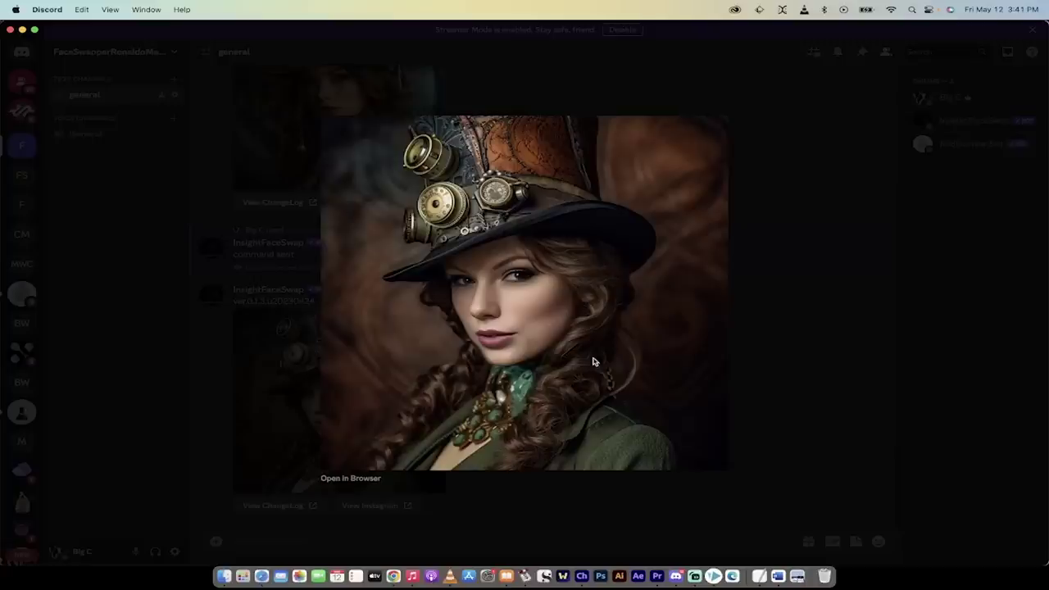
{"action": "left_click", "coordinate": [771, 367]}
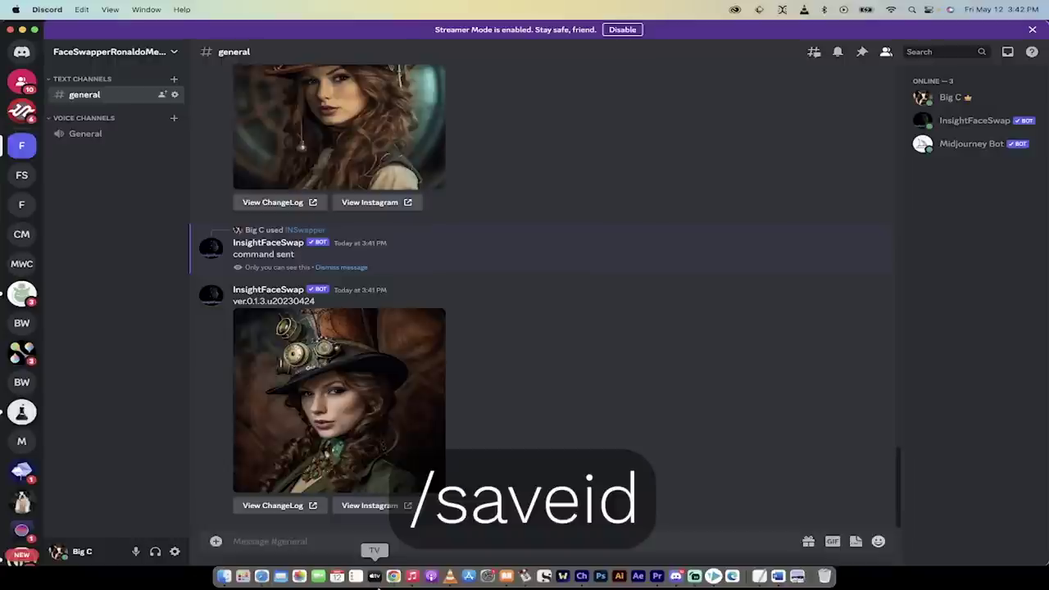
Save messi2.png as face ID MESSI with /saveid
{"action": "left_click", "coordinate": [293, 542]}
{"action": "type", "text": "/saveid"}
{"action": "left_click", "coordinate": [285, 508]}
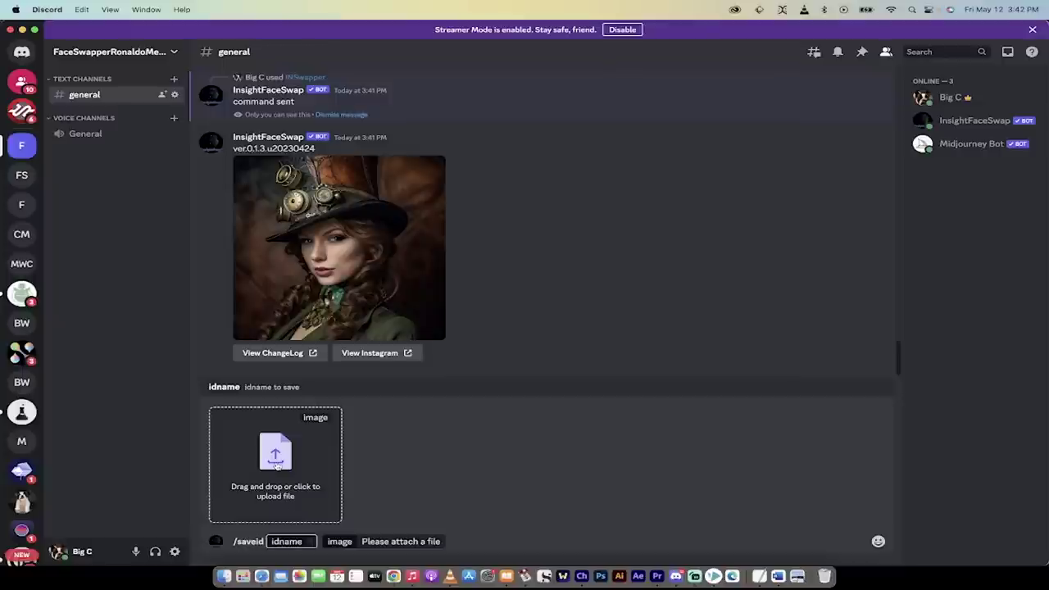
{"action": "left_click", "coordinate": [224, 576]}
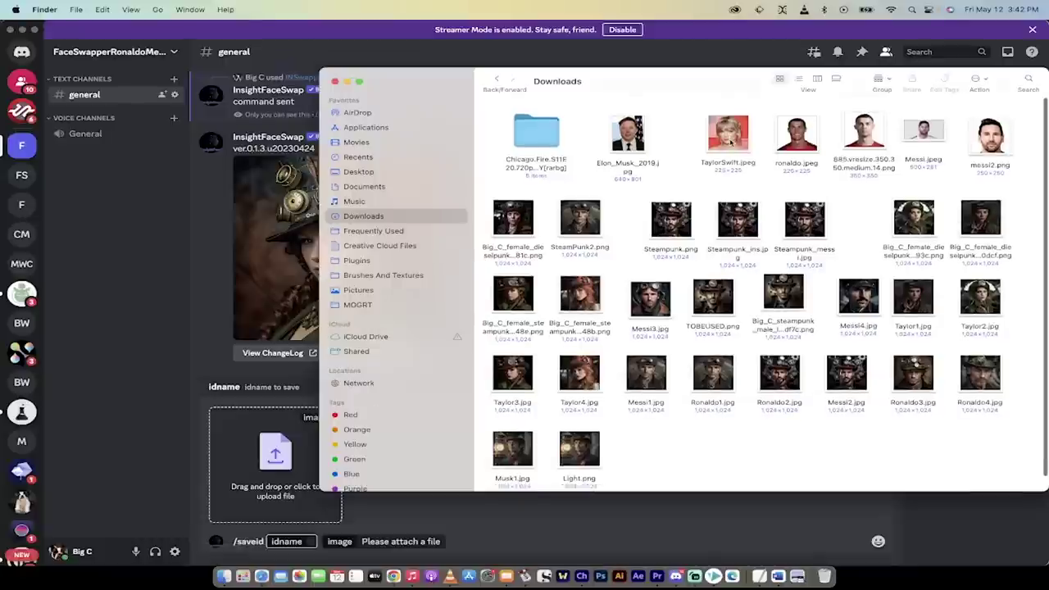
{"action": "left_click", "coordinate": [1002, 145]}
{"action": "left_click_drag", "start_coordinate": [1002, 144], "coordinate": [277, 486]}
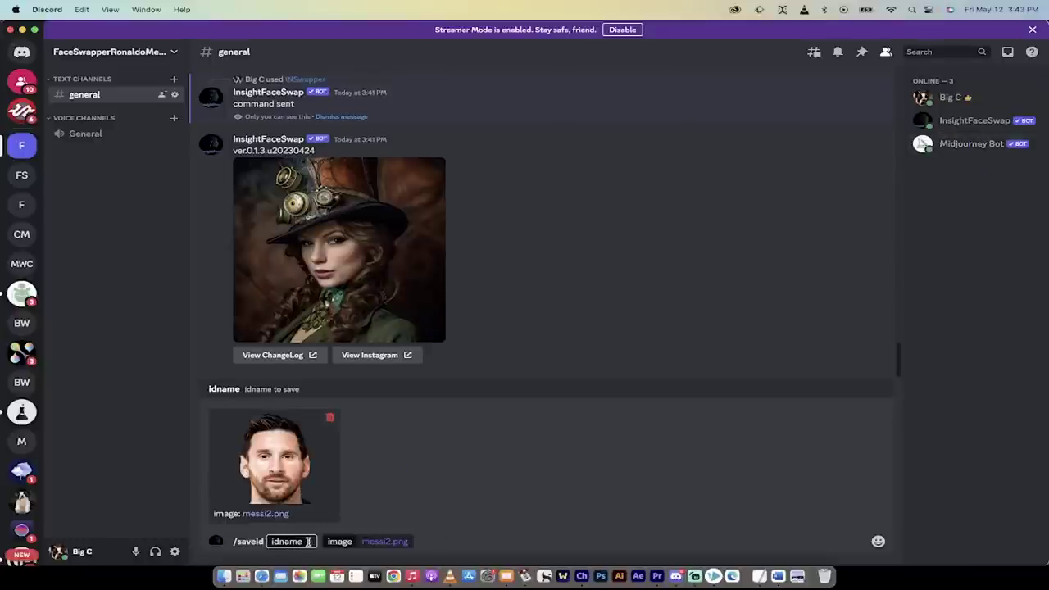
{"action": "type", "text": "MESSI"}
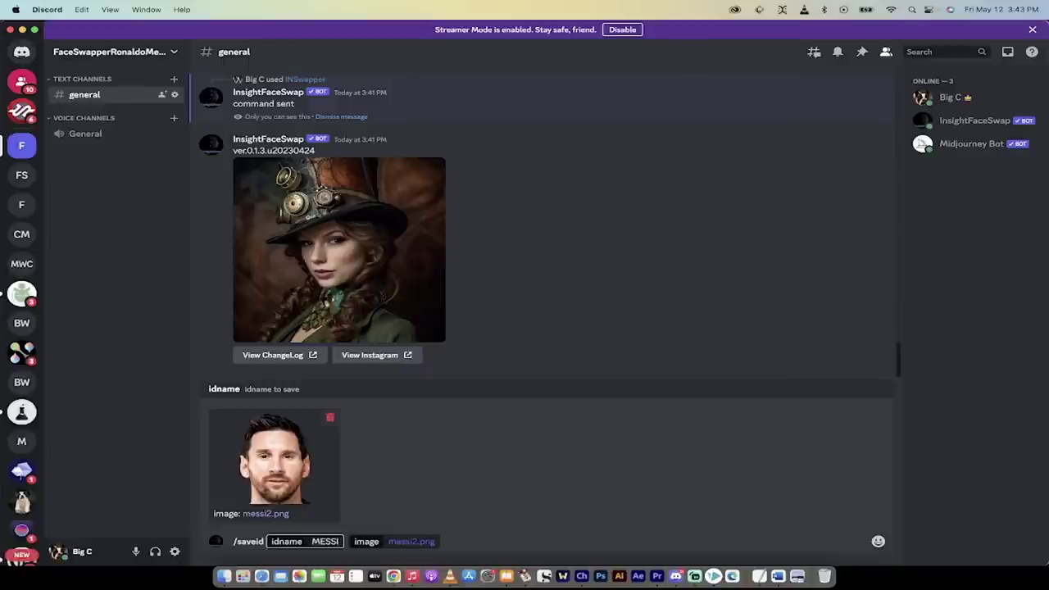
{"action": "key", "text": "Return"}
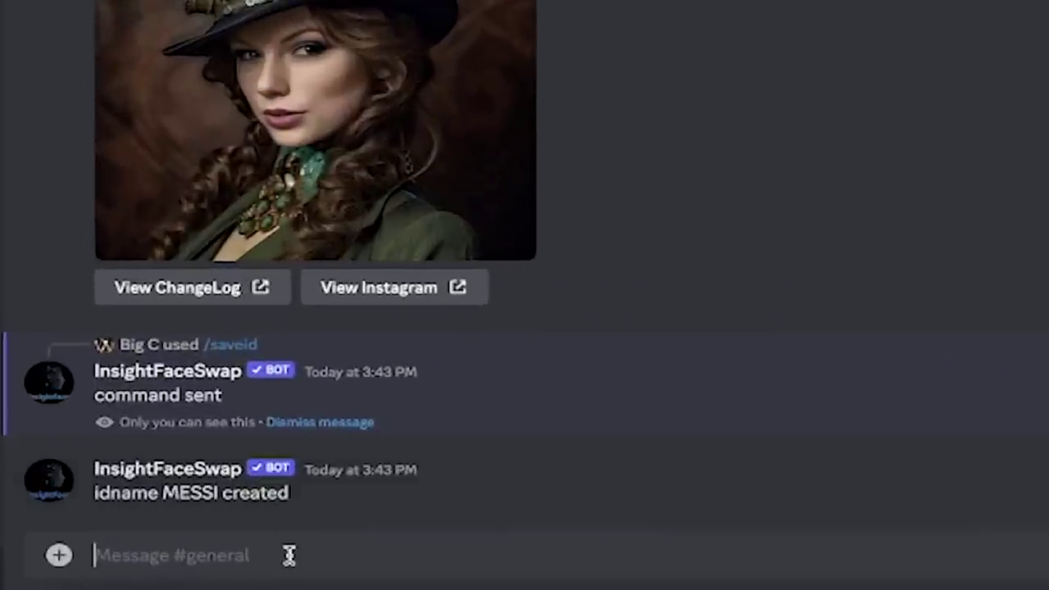
Save the Ronaldo photo 885.vresize.350.350.medium.14.png as face ID RONALDO with /saveid
{"action": "type", "text": "/saveid"}
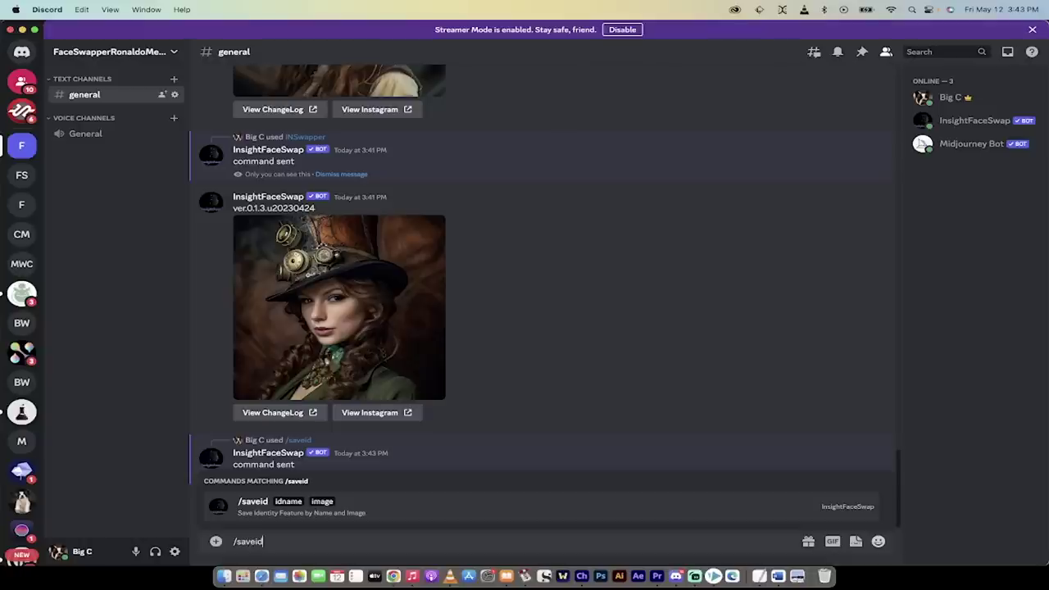
{"action": "key", "text": "Tab"}
{"action": "left_click", "coordinate": [224, 577]}
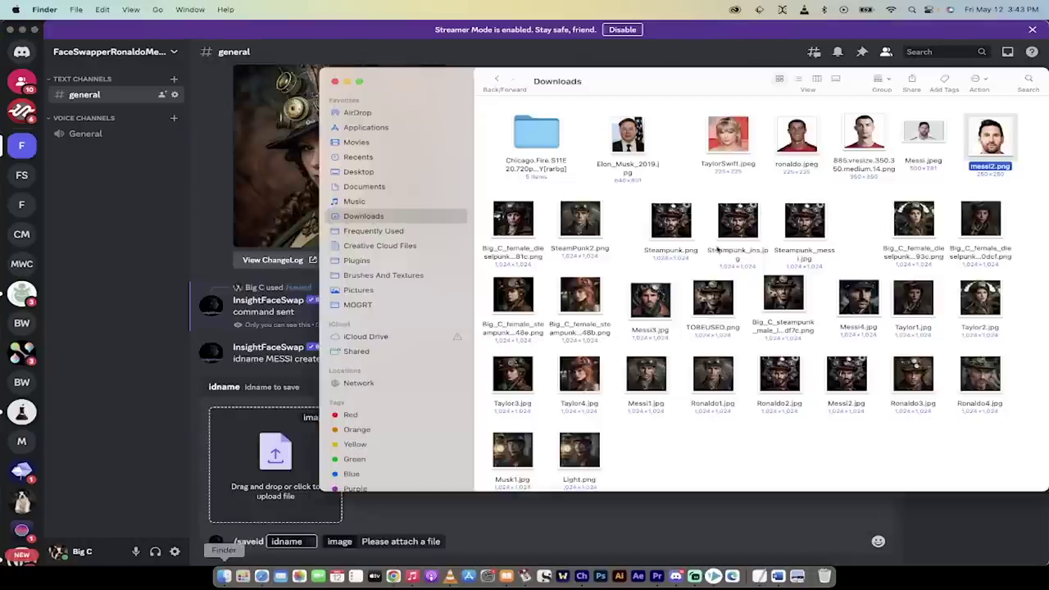
{"action": "left_click", "coordinate": [797, 135]}
{"action": "left_click", "coordinate": [853, 136]}
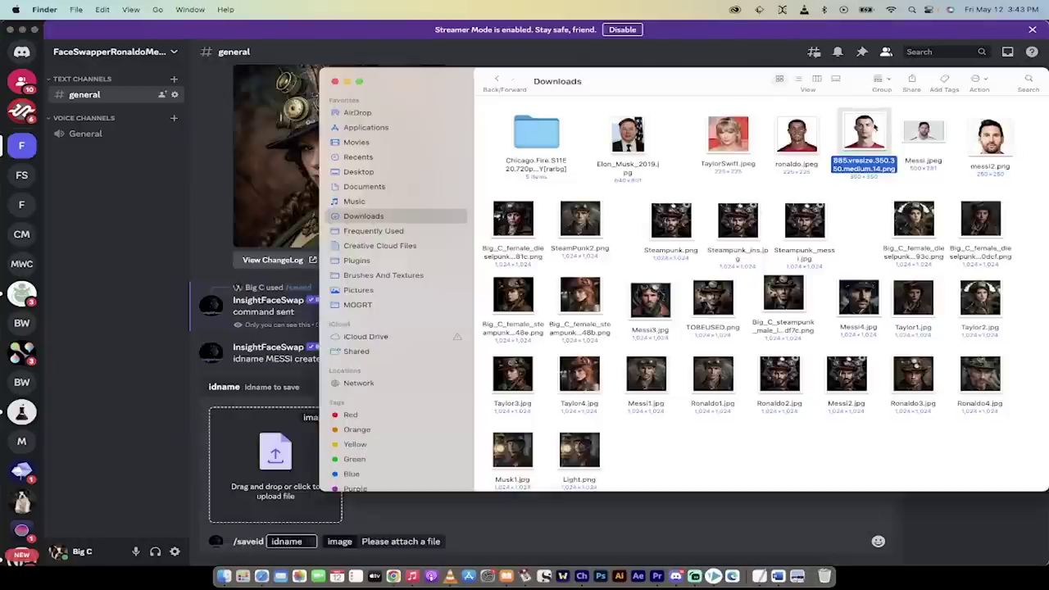
{"action": "left_click_drag", "start_coordinate": [865, 133], "coordinate": [305, 461]}
{"action": "type", "text": "RONALDO"}
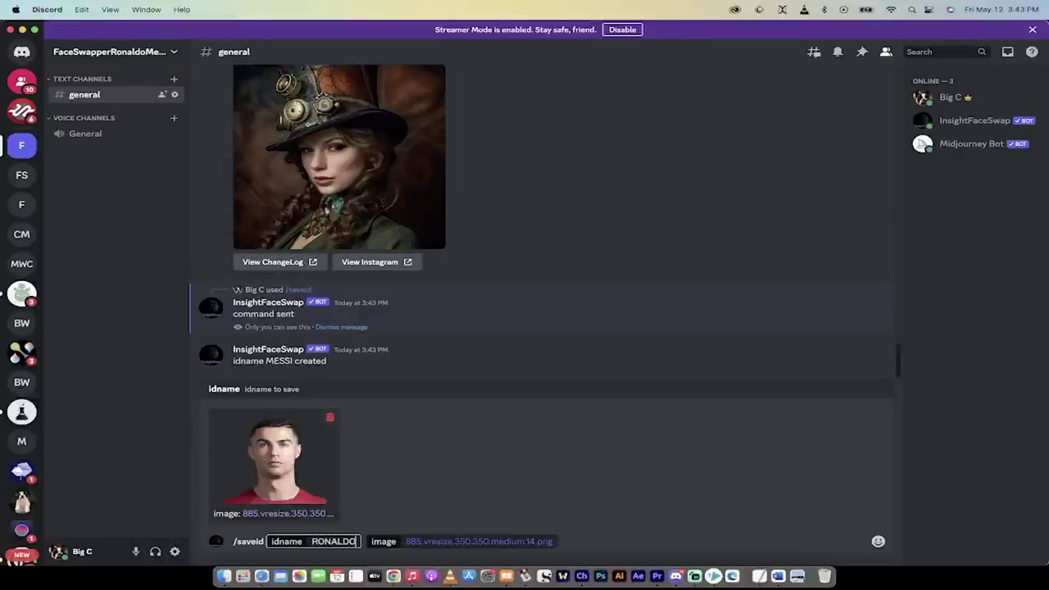
{"action": "key", "text": "Return"}
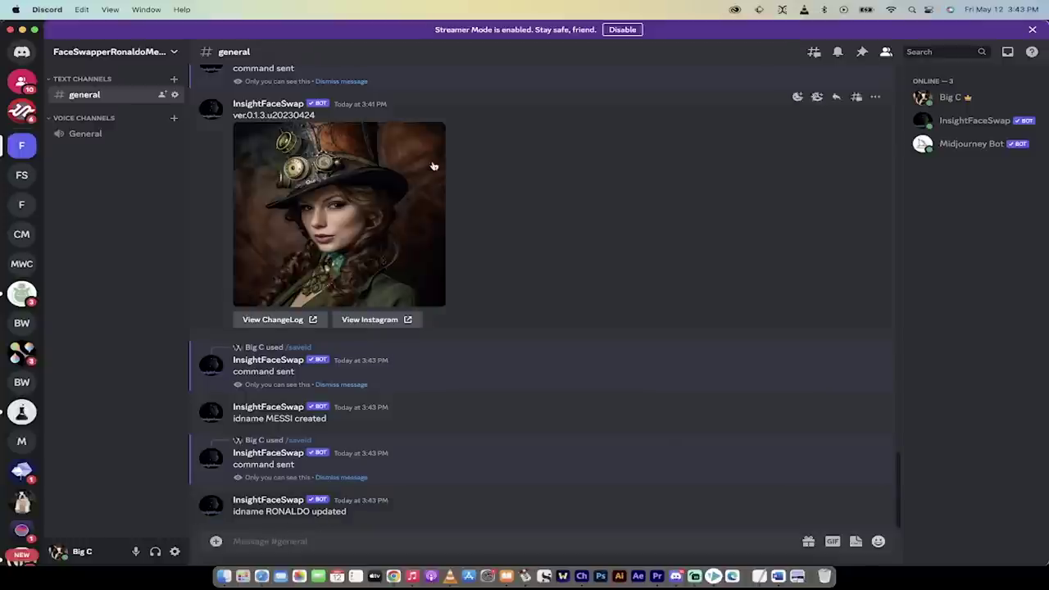
Run /imagine with the prompt 'male dieselpunk looking at camera, portrait up close shot'
{"action": "scroll", "coordinate": [433, 159], "scroll_direction": "up", "scroll_amount": 15}
{"action": "scroll", "coordinate": [433, 160], "scroll_direction": "down", "scroll_amount": 20}
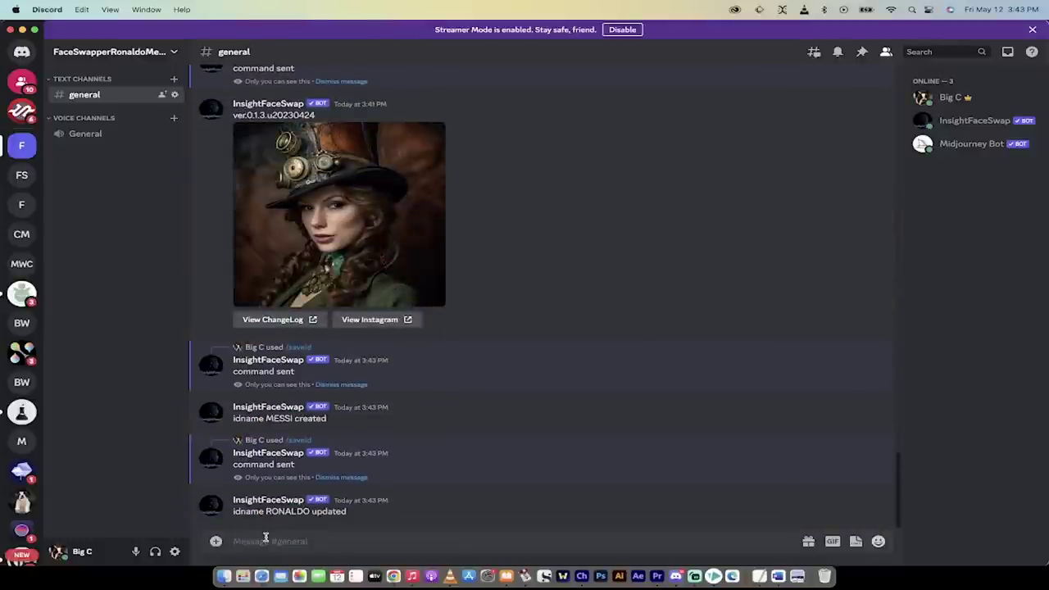
{"action": "left_click", "coordinate": [266, 538]}
{"action": "type", "text": "/imagi"}
{"action": "key", "text": "Tab"}
{"action": "type", "text": "male steam p"}
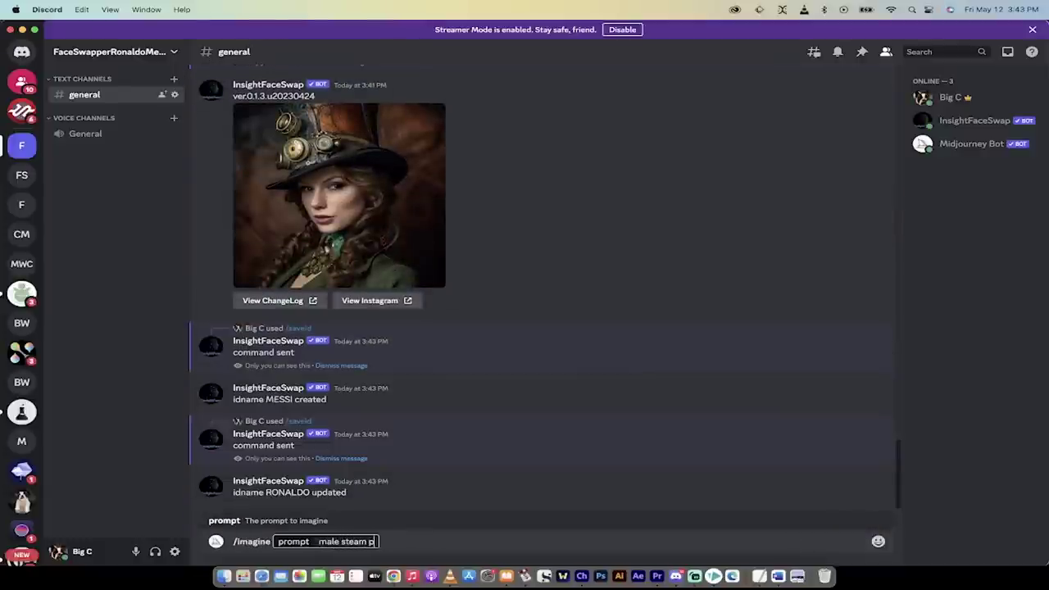
{"action": "key", "text": "BackSpace"}
{"action": "key", "text": "BackSpace"}
{"action": "key", "text": "BackSpace"}
{"action": "key", "text": "BackSpace"}
{"action": "key", "text": "BackSpace"}
{"action": "key", "text": "BackSpace"}
{"action": "key", "text": "BackSpace"}
{"action": "type", "text": "diel"}
{"action": "type", "text": "elpunk lo"}
{"action": "type", "text": "oking at cam"}
{"action": "type", "text": "era, portrai"}
{"action": "type", "text": "t up close shot"}
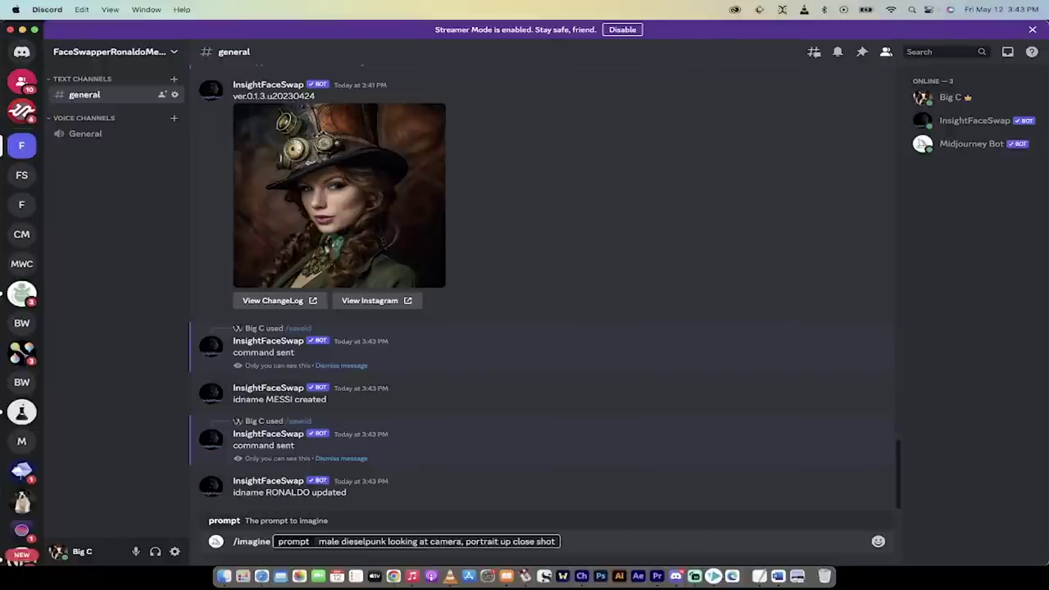
{"action": "key", "text": "Return"}
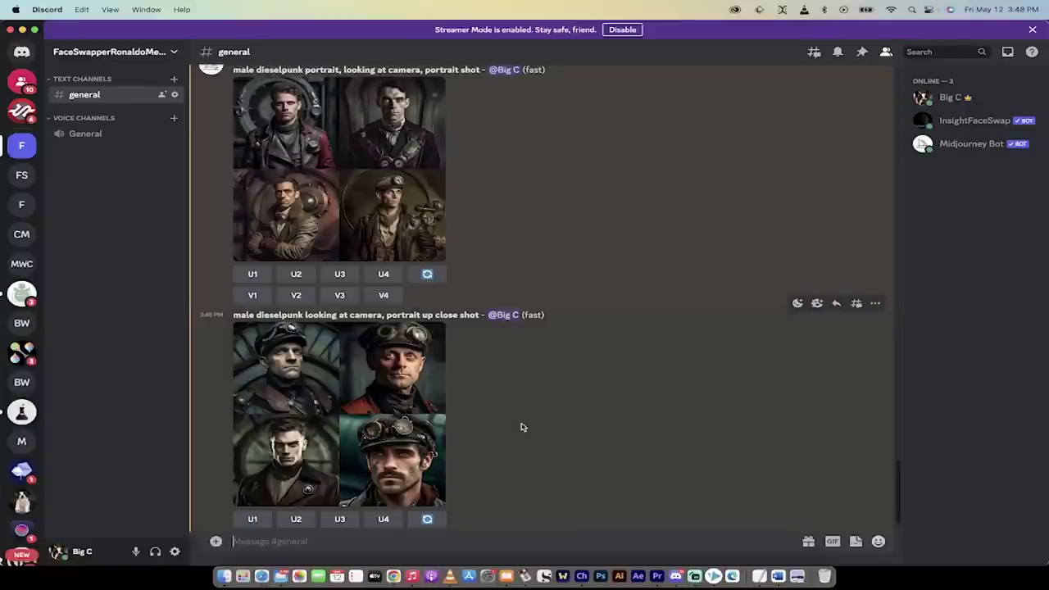
Preview the first portrait grid and upscale its second portrait
{"action": "scroll", "coordinate": [521, 427], "scroll_direction": "up", "scroll_amount": 1}
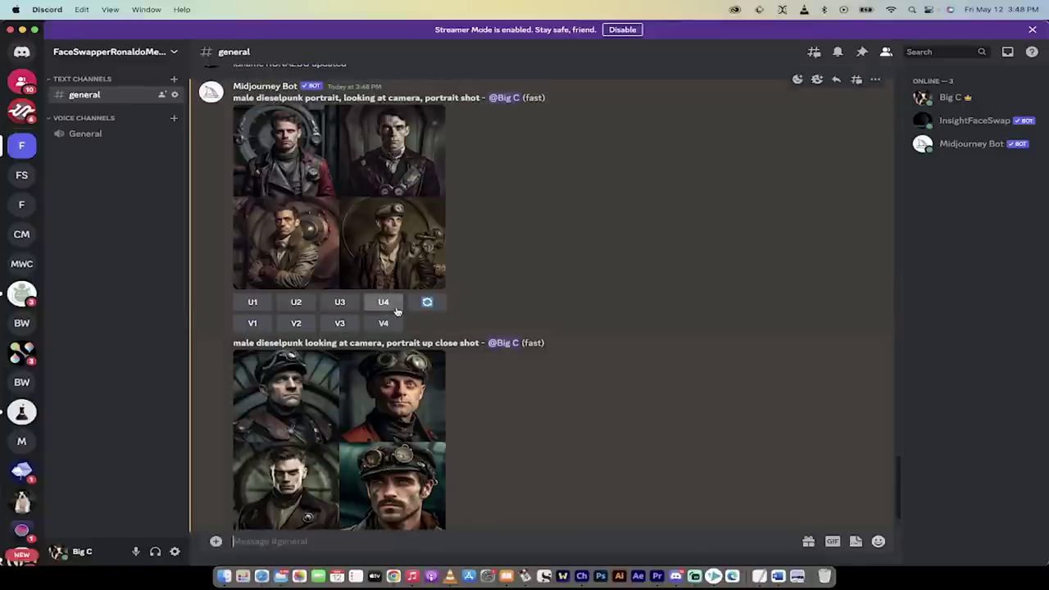
{"action": "left_click", "coordinate": [405, 244]}
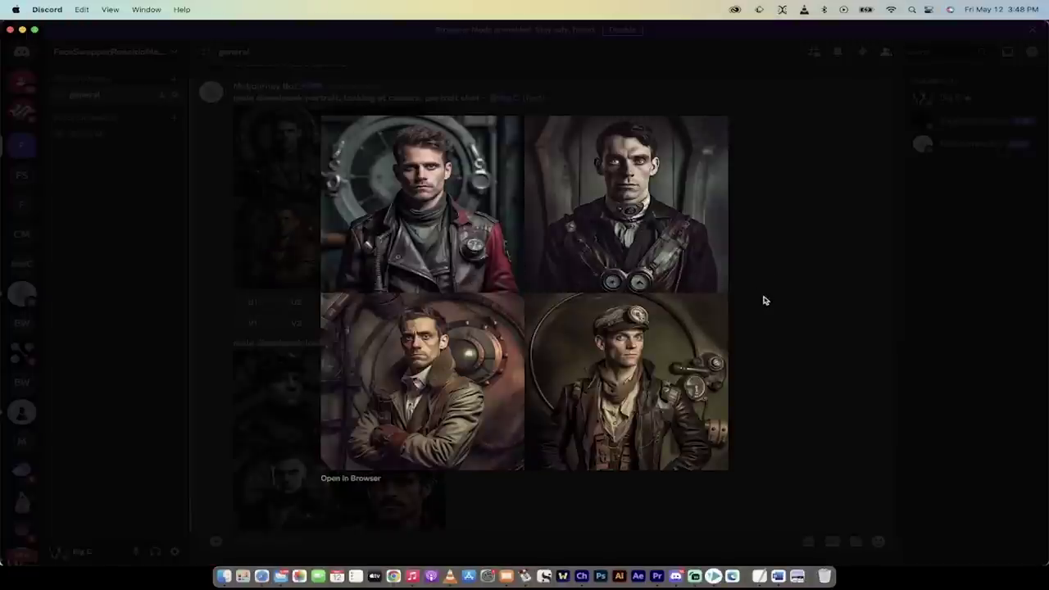
{"action": "left_click", "coordinate": [764, 300]}
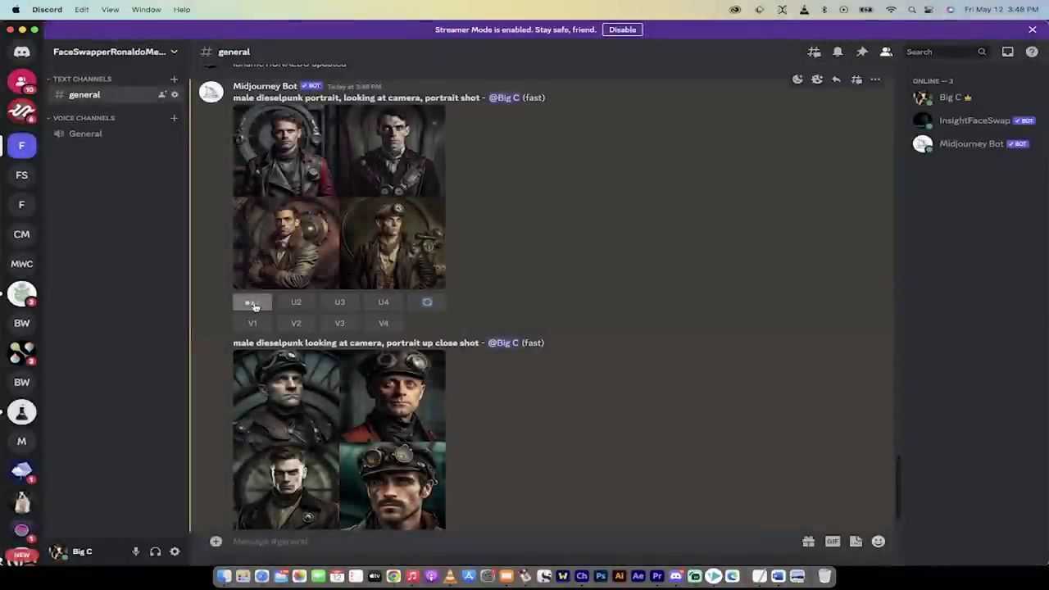
{"action": "left_click", "coordinate": [298, 302]}
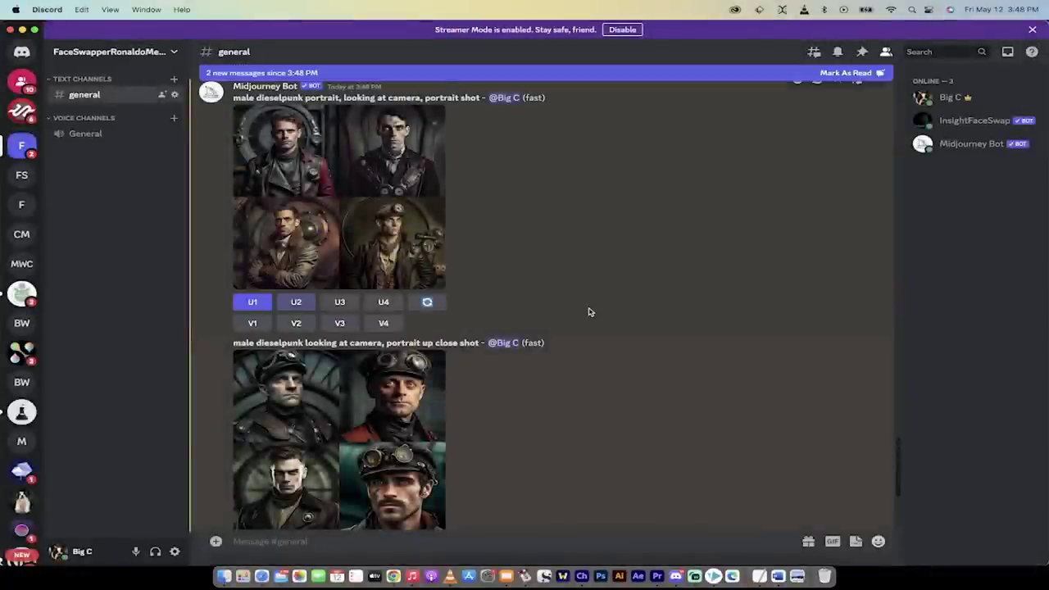
Preview the close-up grid and upscale its portraits 2, 3 and 4
{"action": "left_click", "coordinate": [340, 307]}
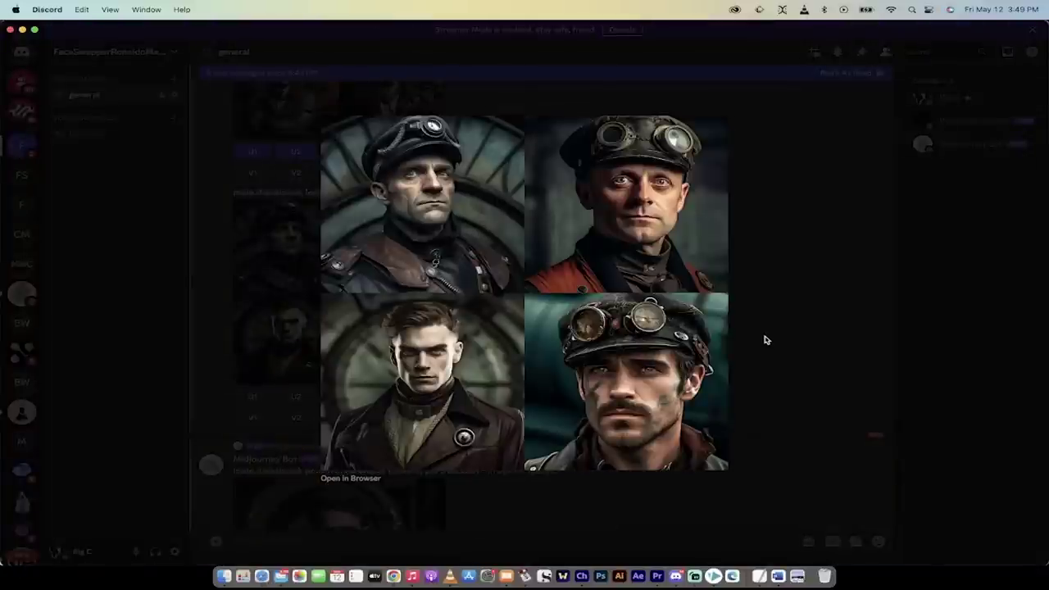
{"action": "left_click", "coordinate": [769, 391]}
{"action": "left_click", "coordinate": [300, 399]}
{"action": "left_click", "coordinate": [339, 397]}
{"action": "left_click", "coordinate": [382, 398]}
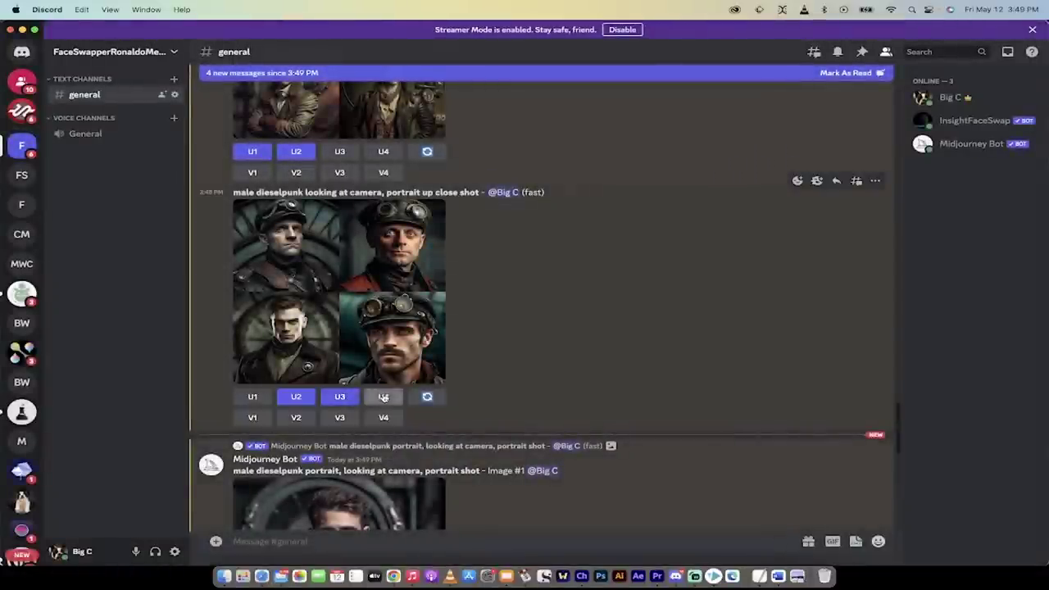
Save the upscaled Image #1 portrait to the Desktop as 1.png
{"action": "scroll", "coordinate": [623, 321], "scroll_direction": "down", "scroll_amount": 5}
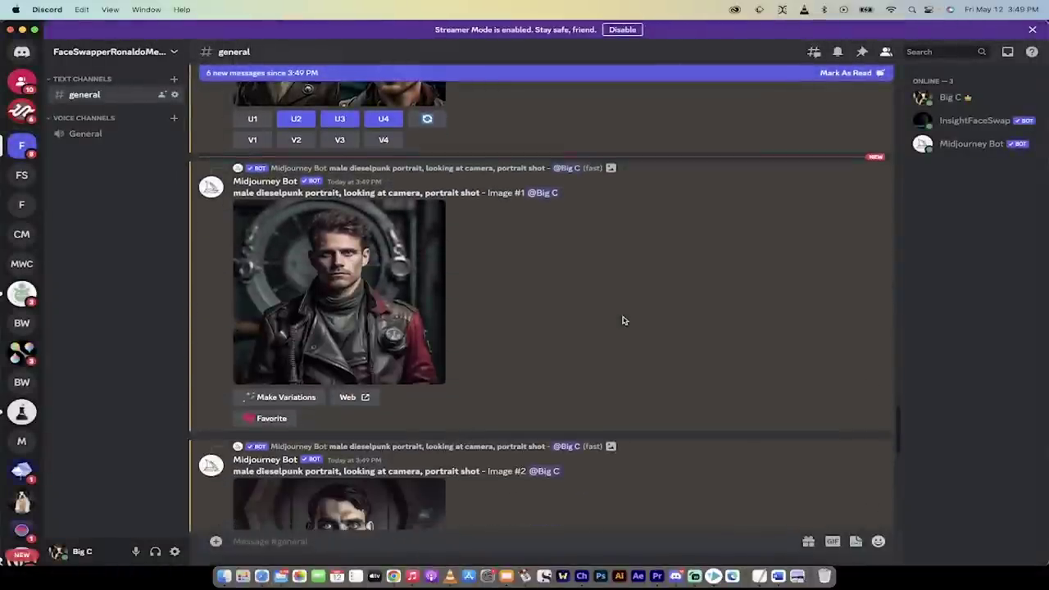
{"action": "right_click", "coordinate": [349, 318]}
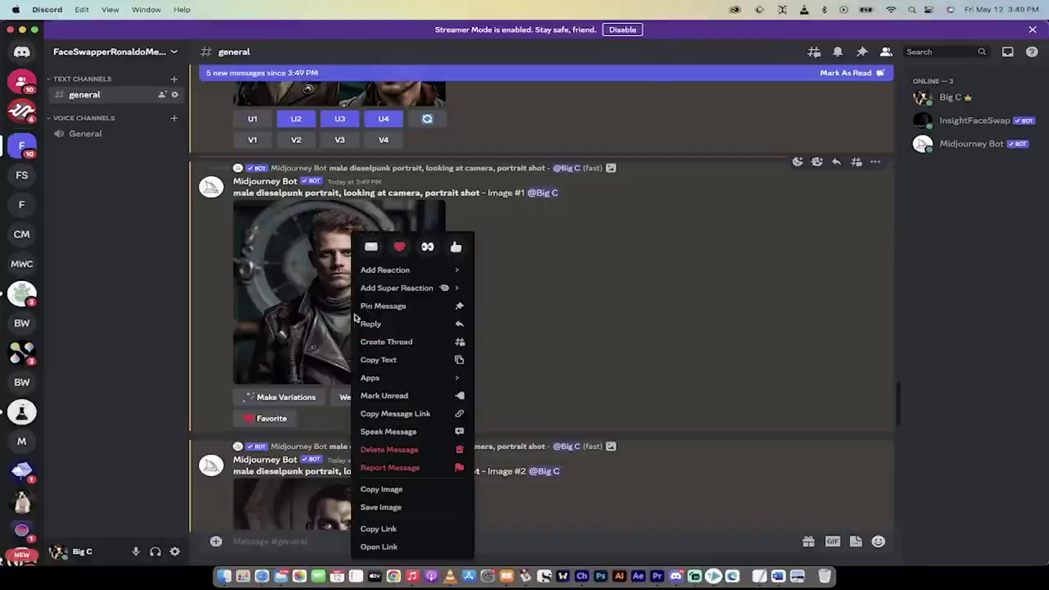
{"action": "left_click", "coordinate": [287, 313]}
{"action": "right_click", "coordinate": [494, 309]}
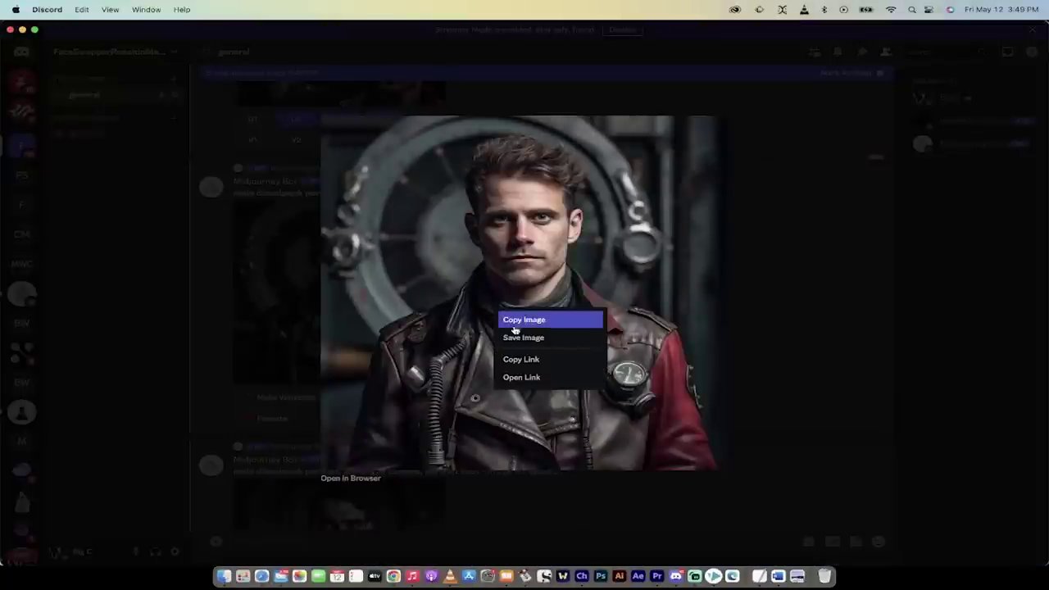
{"action": "left_click", "coordinate": [521, 340]}
{"action": "type", "text": "1"}
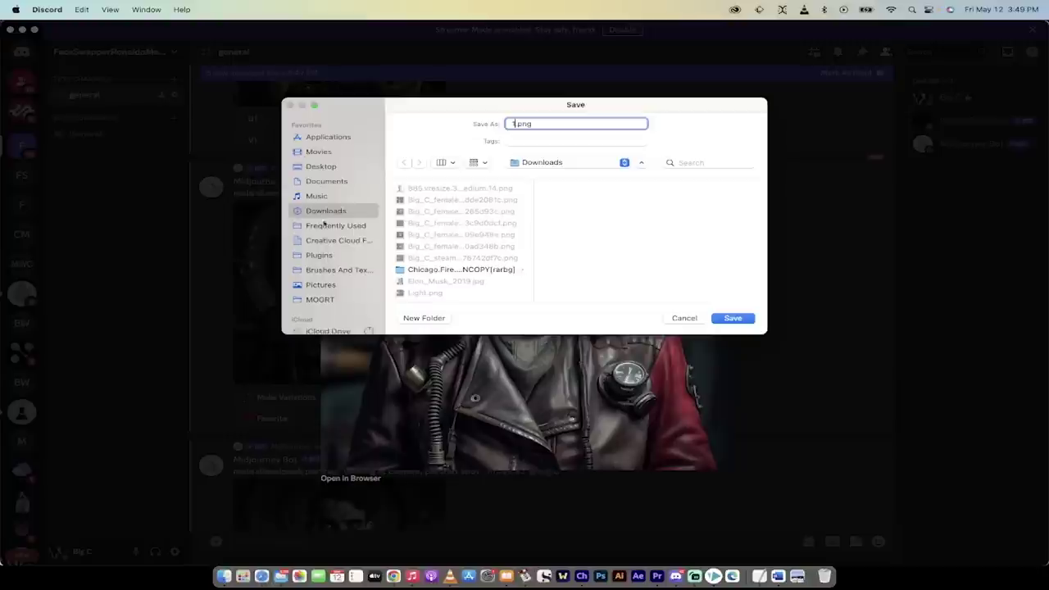
{"action": "left_click", "coordinate": [321, 167]}
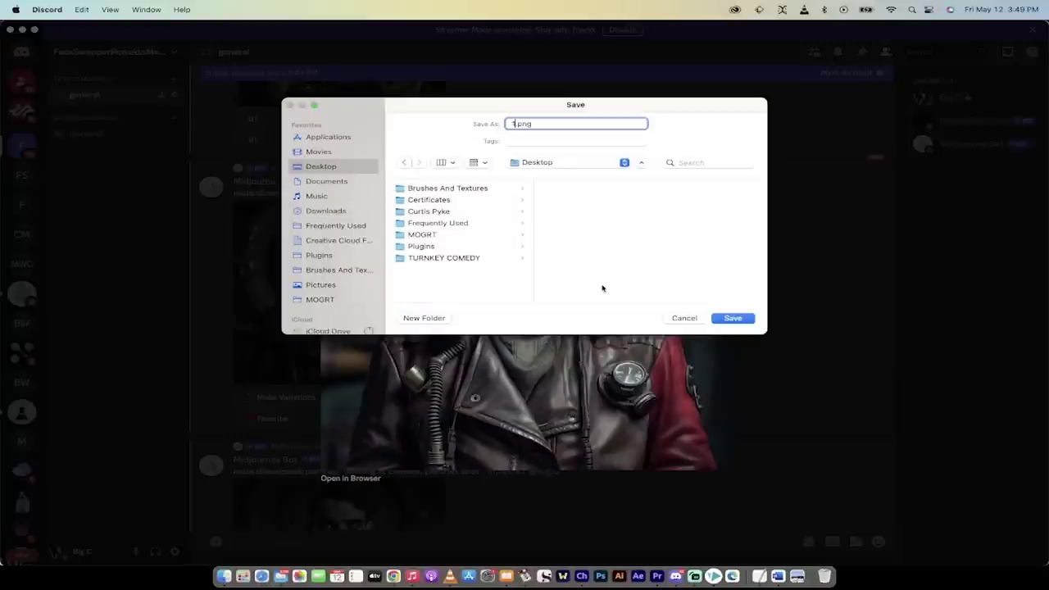
{"action": "left_click", "coordinate": [724, 319]}
{"action": "left_click", "coordinate": [773, 358]}
Save the next upscaled Image #2 portrait to the Desktop as 2.png
{"action": "scroll", "coordinate": [713, 346], "scroll_direction": "down", "scroll_amount": 5}
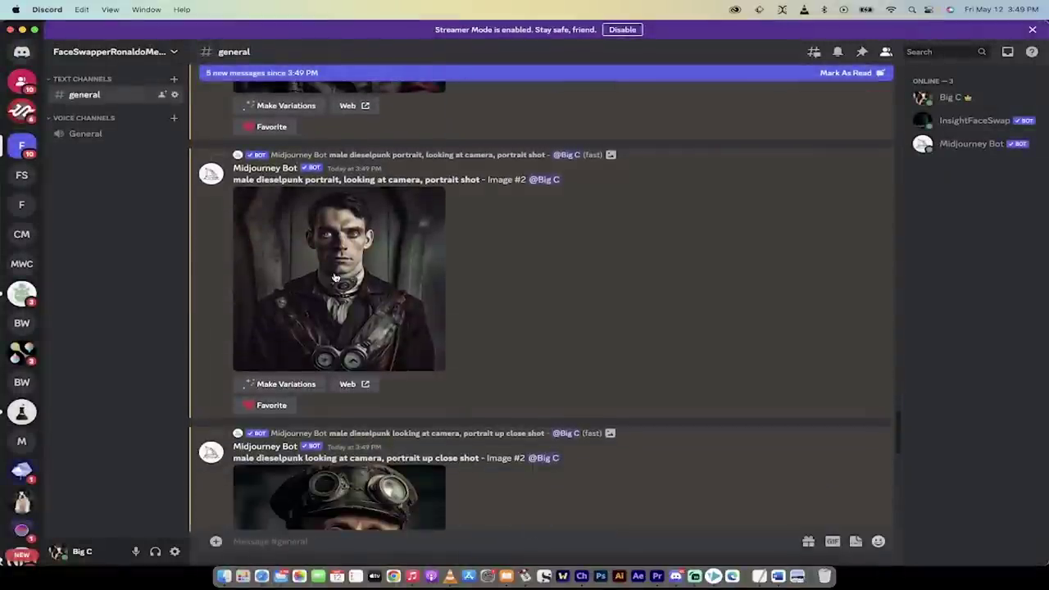
{"action": "right_click", "coordinate": [333, 278]}
{"action": "left_click", "coordinate": [597, 309]}
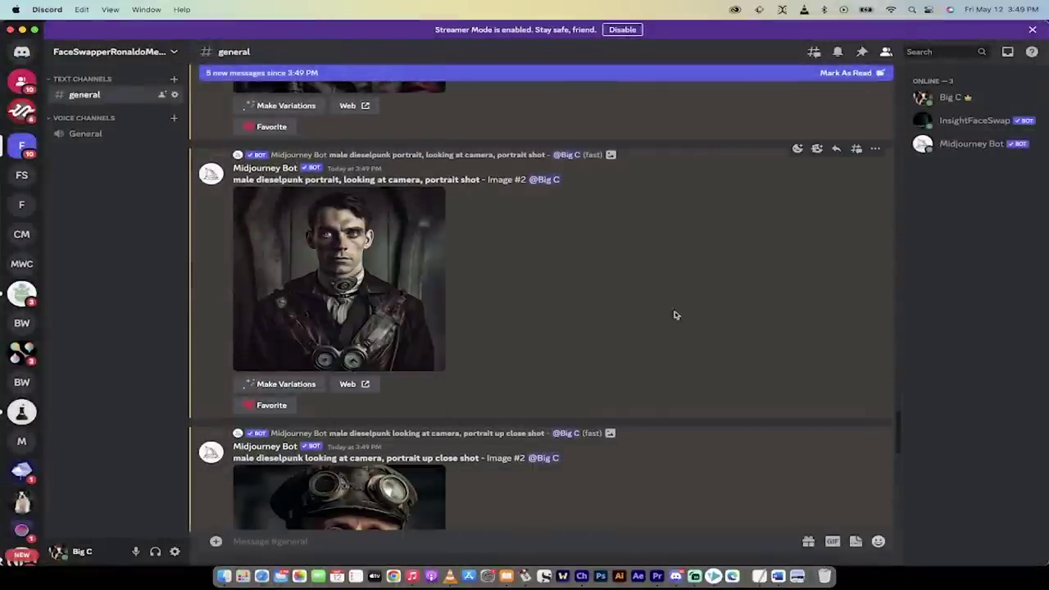
{"action": "left_click", "coordinate": [344, 312]}
{"action": "right_click", "coordinate": [423, 297]}
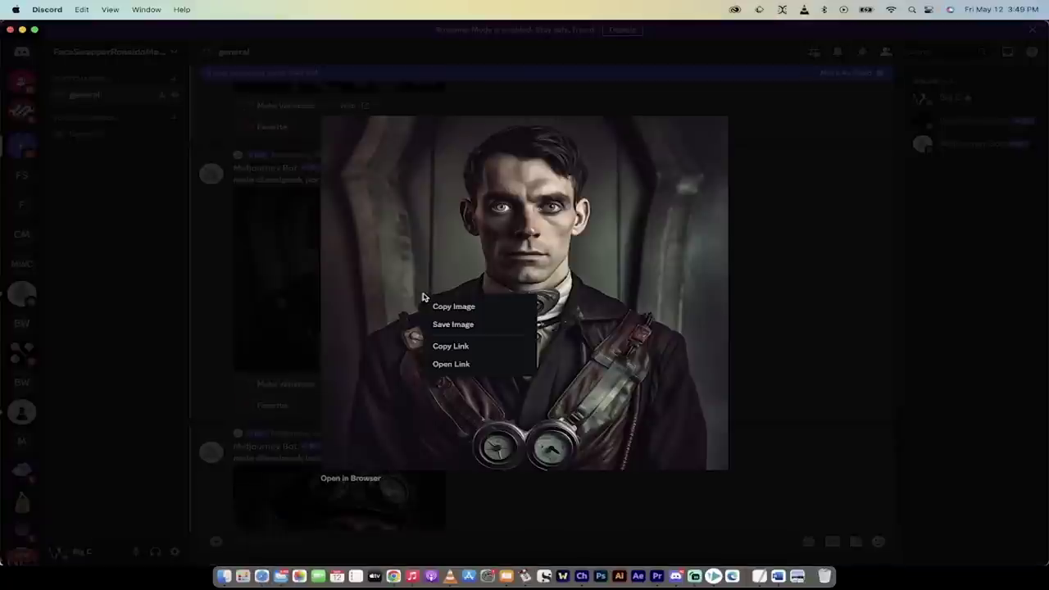
{"action": "left_click", "coordinate": [459, 324]}
{"action": "type", "text": "2"}
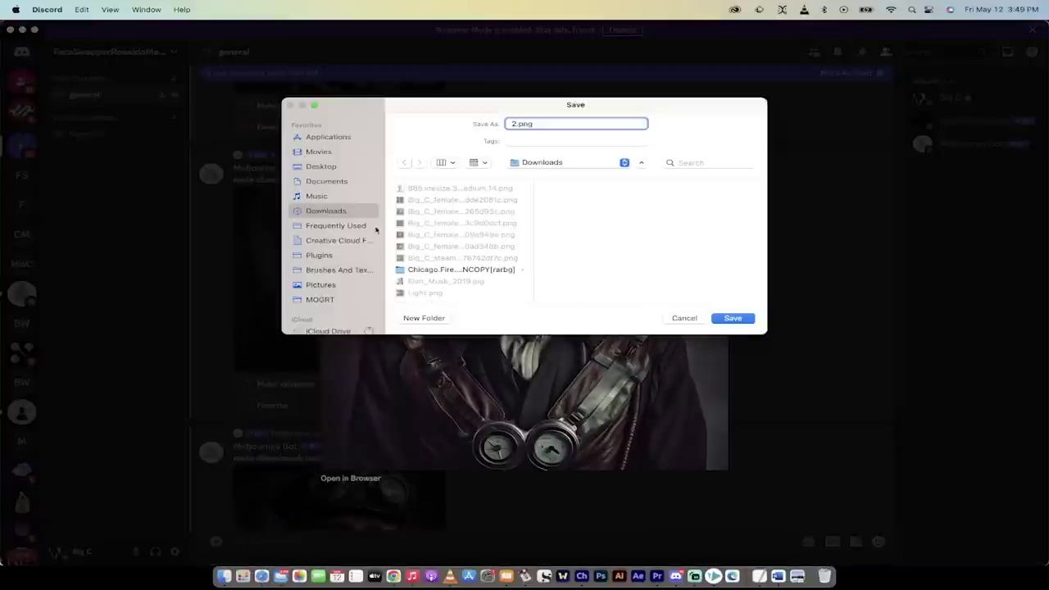
{"action": "left_click", "coordinate": [320, 167]}
{"action": "left_click", "coordinate": [734, 319]}
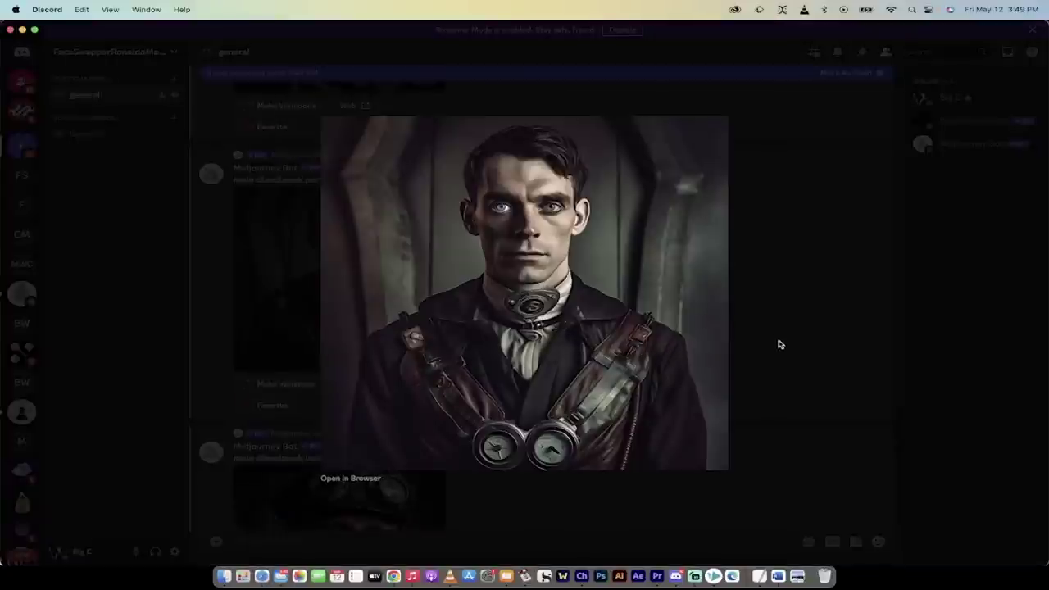
{"action": "left_click", "coordinate": [780, 344]}
Save the goggled Image #2 portrait to the Desktop as 3.png
{"action": "scroll", "coordinate": [433, 334], "scroll_direction": "down", "scroll_amount": 5}
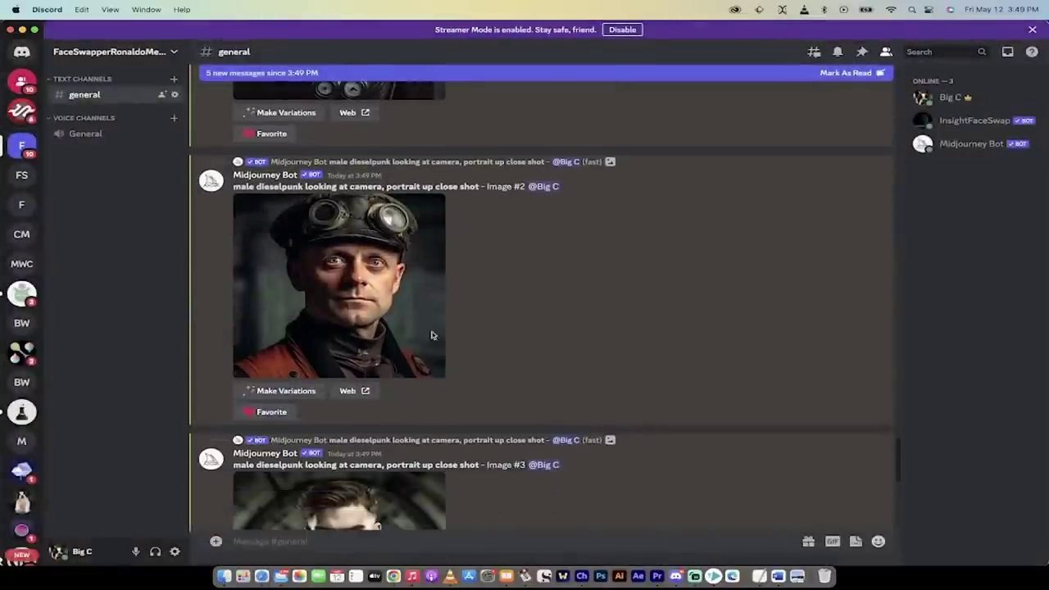
{"action": "right_click", "coordinate": [354, 319]}
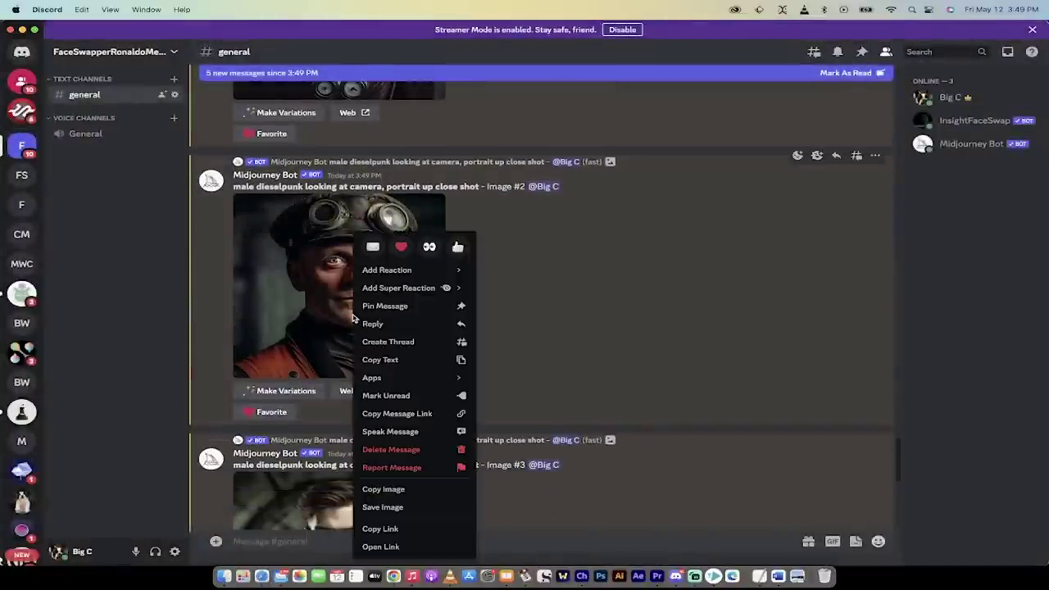
{"action": "left_click", "coordinate": [383, 507]}
{"action": "type", "text": "3"}
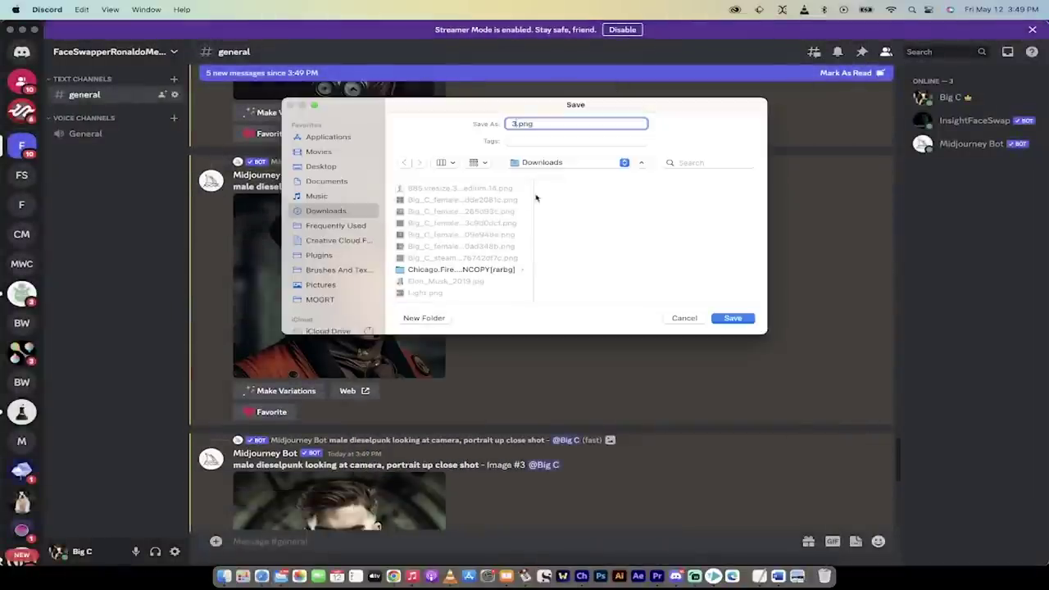
{"action": "left_click", "coordinate": [361, 167]}
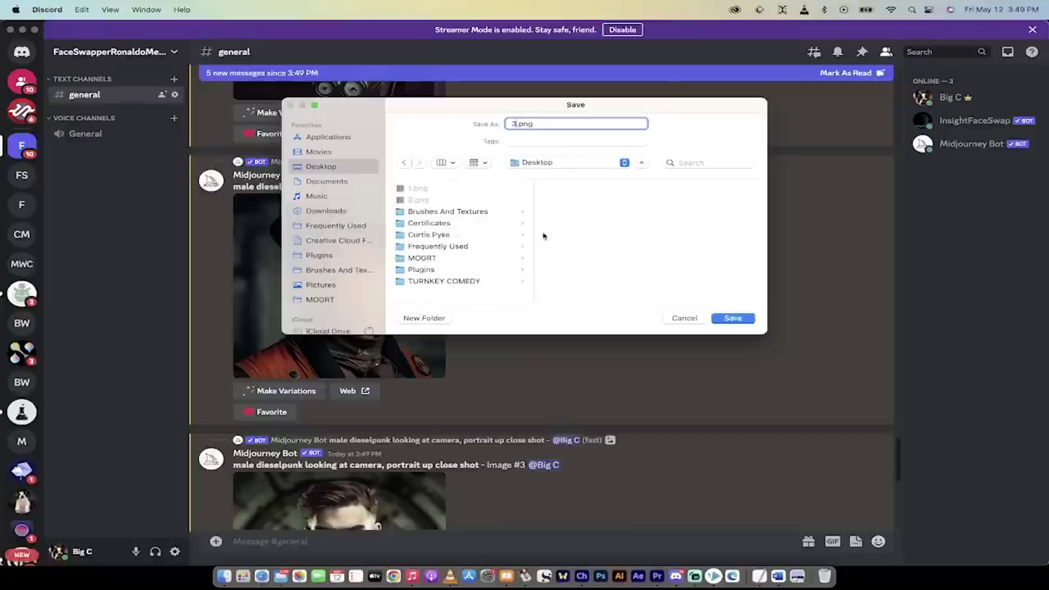
{"action": "left_click", "coordinate": [733, 319]}
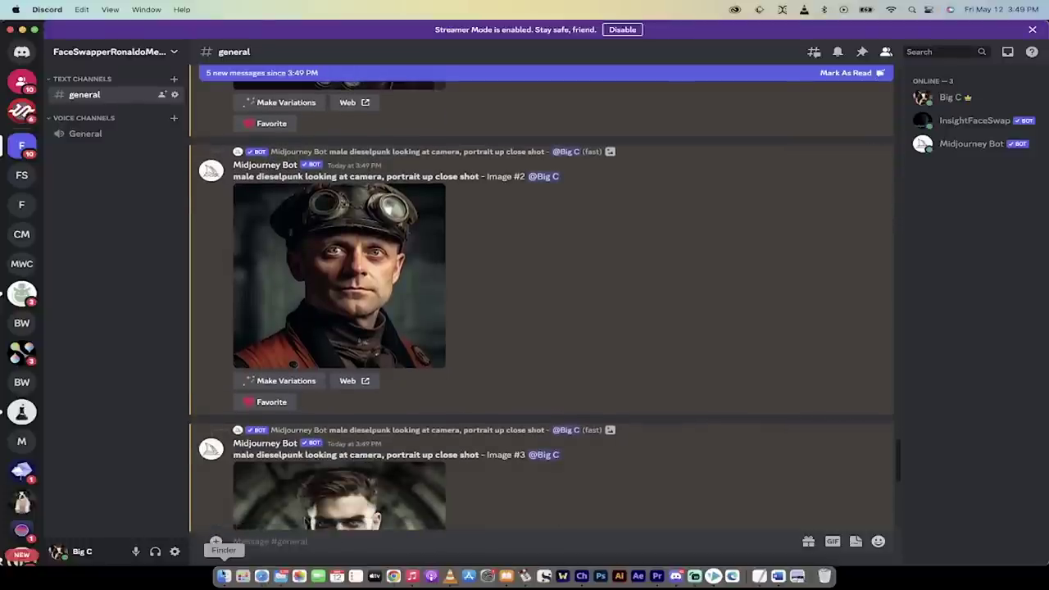
Attach 1.png from the Desktop to a message, then remove the attachment
{"action": "left_click", "coordinate": [221, 577]}
{"action": "left_click", "coordinate": [524, 243]}
{"action": "key", "text": "super+Tab"}
{"action": "scroll", "coordinate": [541, 450], "scroll_direction": "down", "scroll_amount": 5}
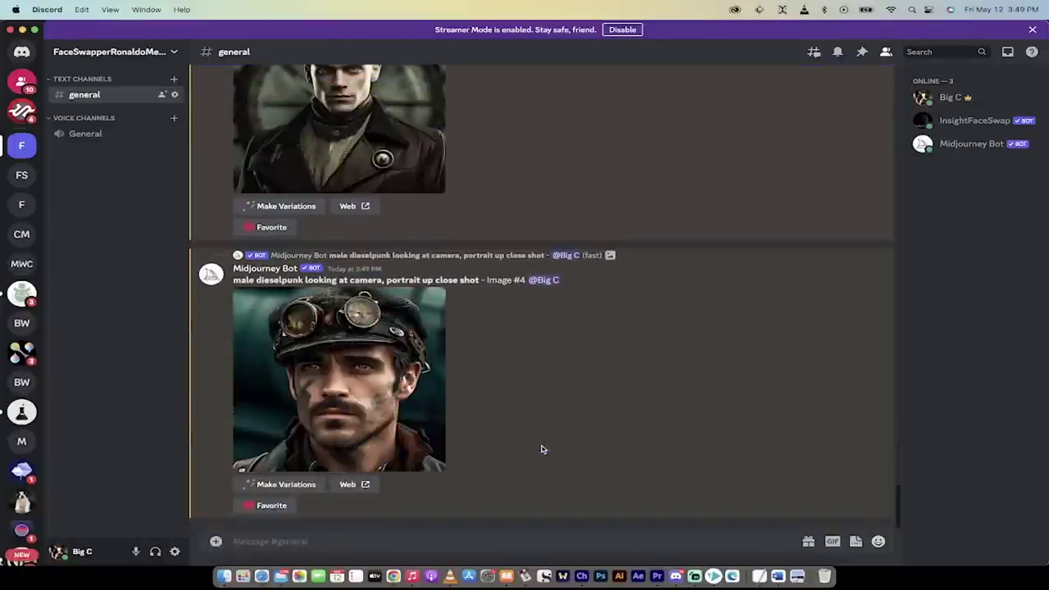
{"action": "key", "text": "super+Tab"}
{"action": "left_click_drag", "start_coordinate": [510, 239], "coordinate": [316, 510]}
{"action": "key", "text": "super+Tab"}
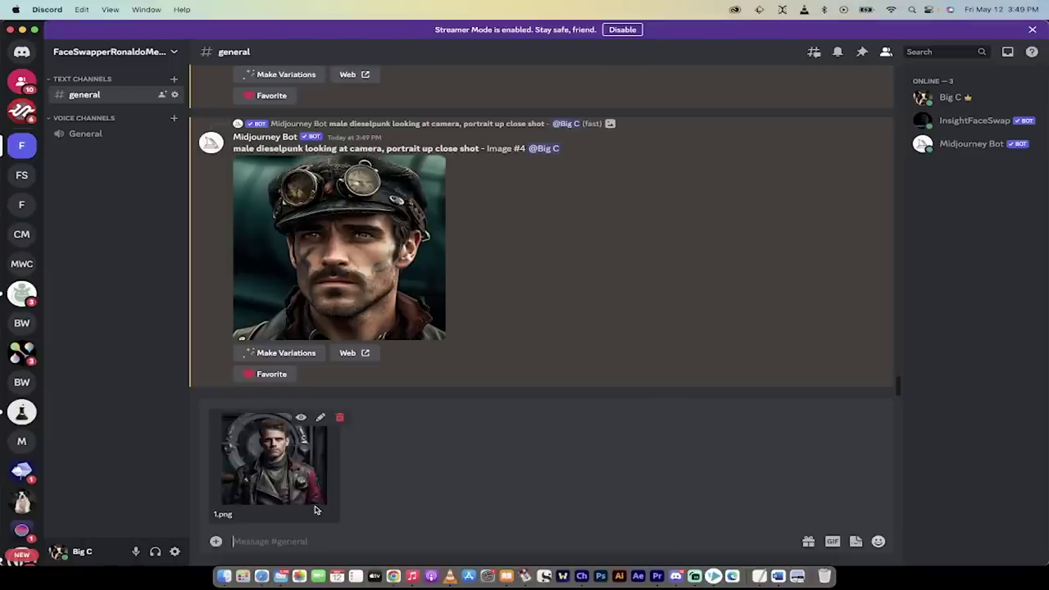
{"action": "left_click", "coordinate": [339, 417]}
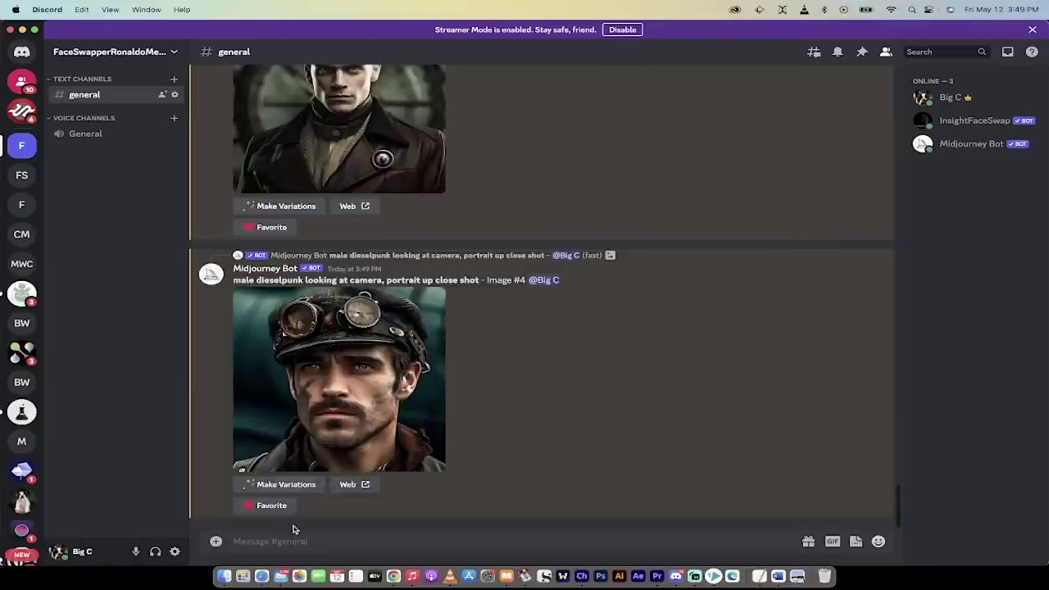
Run /swapid on 1.png with the saved face ID and view the swapped result
{"action": "type", "text": "/"}
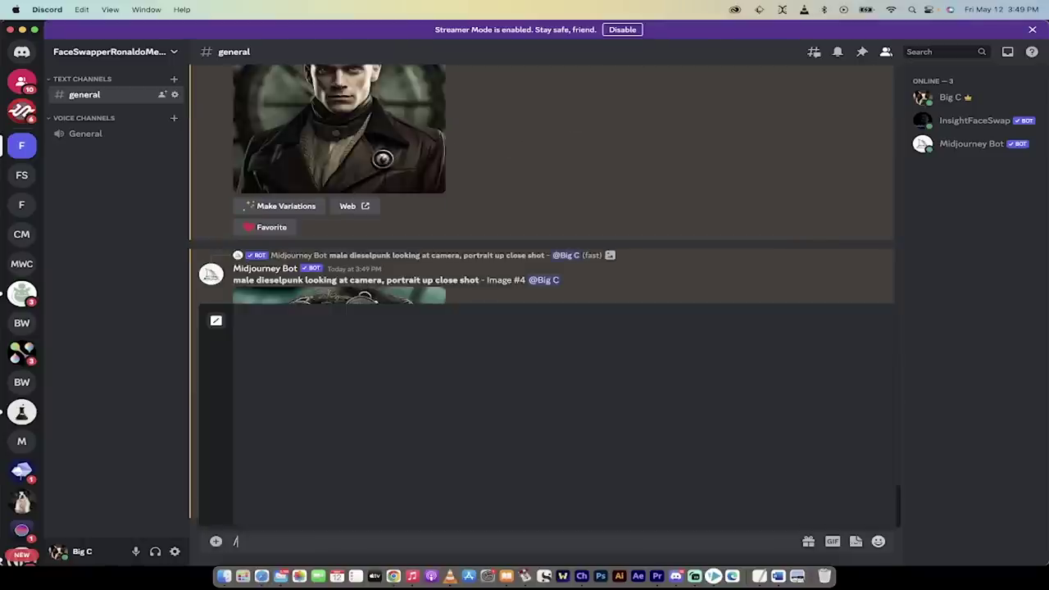
{"action": "type", "text": "swapid"}
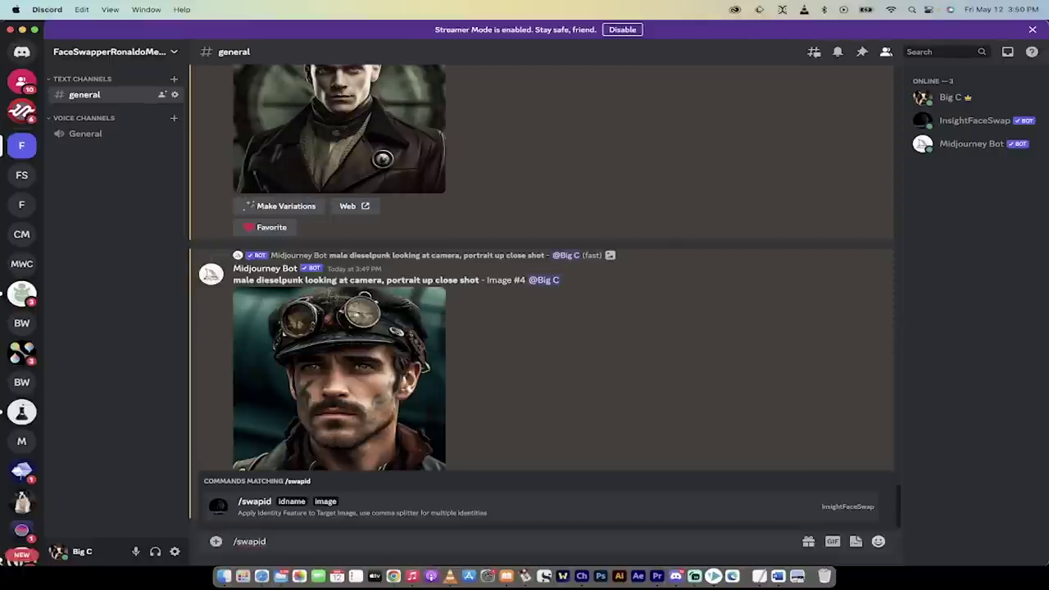
{"action": "key", "text": "Tab"}
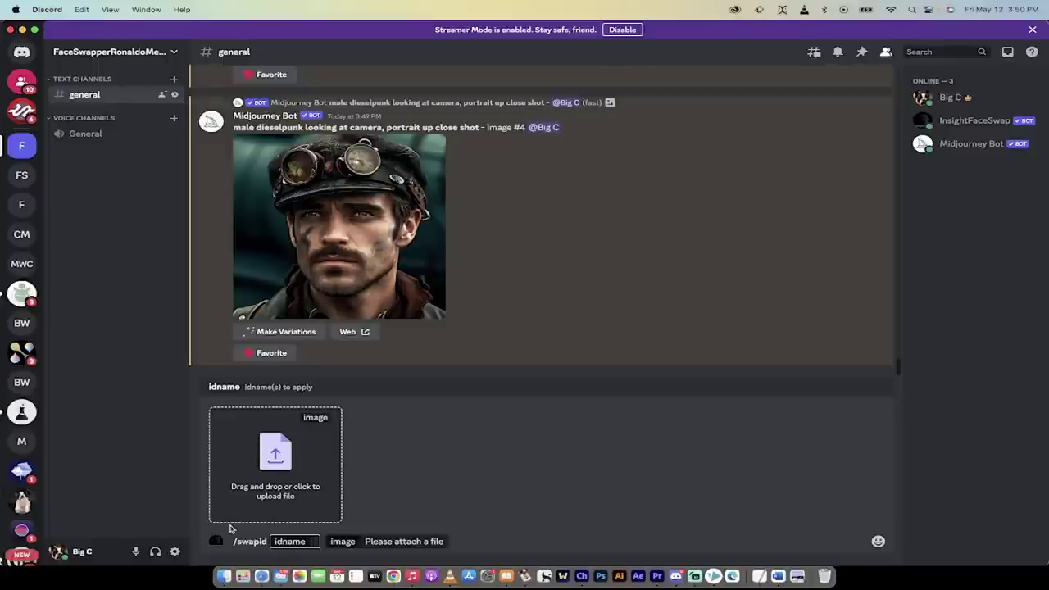
{"action": "left_click", "coordinate": [223, 577]}
{"action": "left_click_drag", "start_coordinate": [516, 239], "coordinate": [289, 469]}
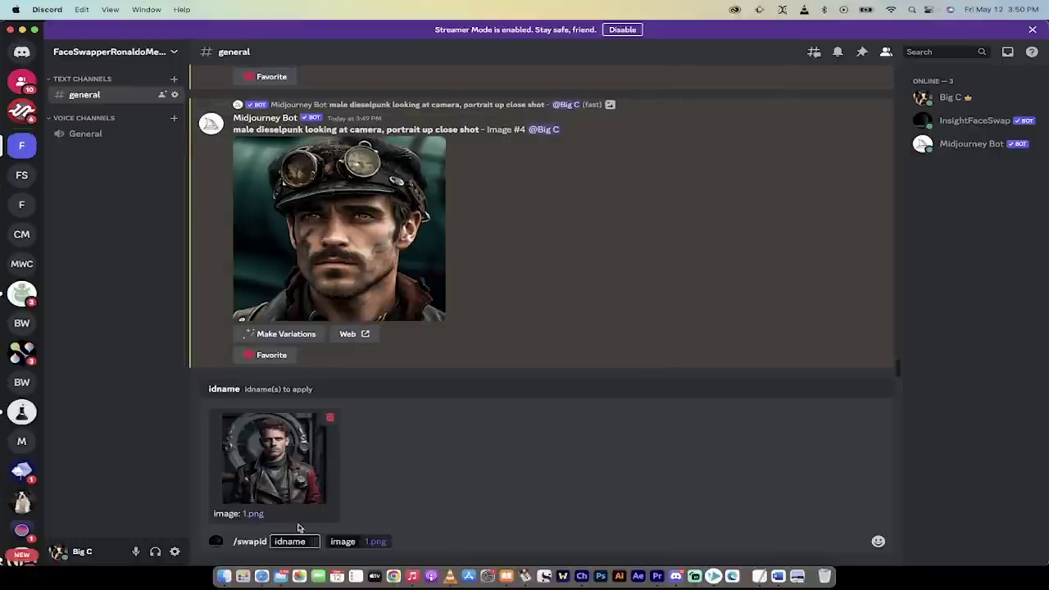
{"action": "type", "text": "Ronaldo"}
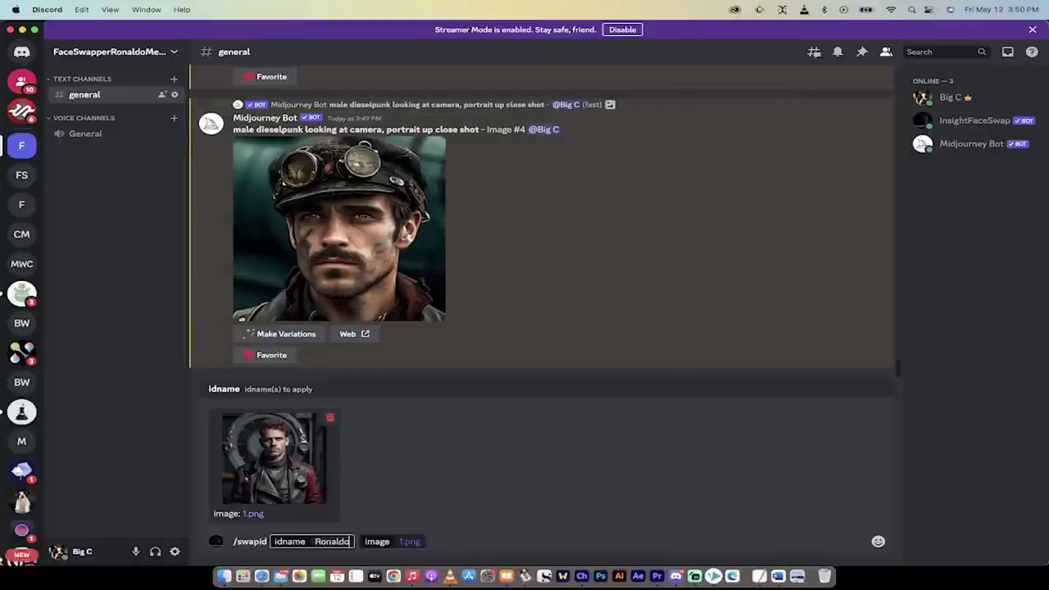
{"action": "key", "text": "BackSpace"}
{"action": "key", "text": "BackSpace"}
{"action": "key", "text": "BackSpace"}
{"action": "key", "text": "BackSpace"}
{"action": "key", "text": "BackSpace"}
{"action": "type", "text": "naldo"}
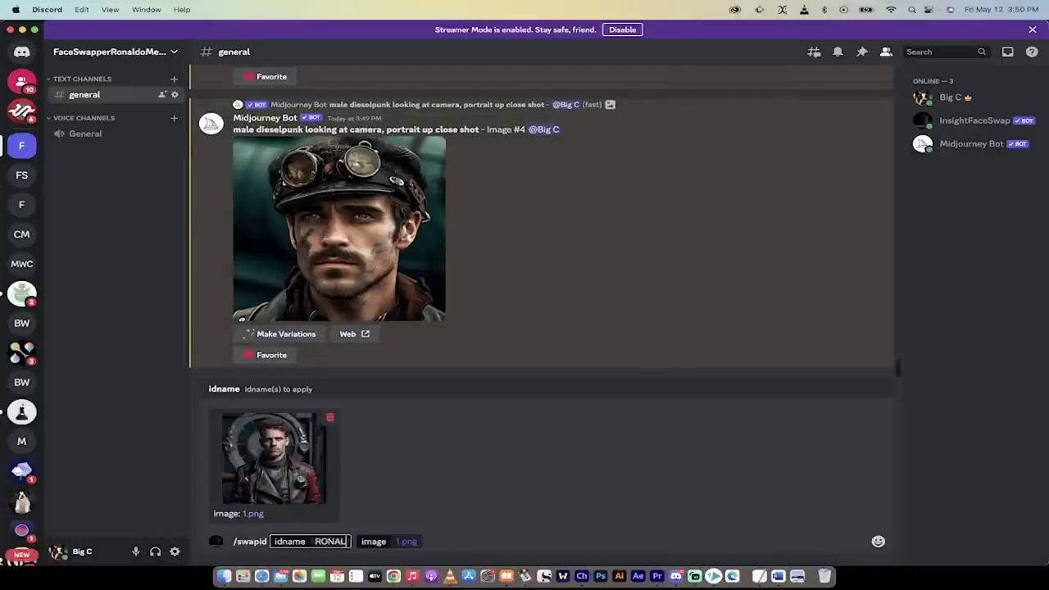
{"action": "key", "text": "Return"}
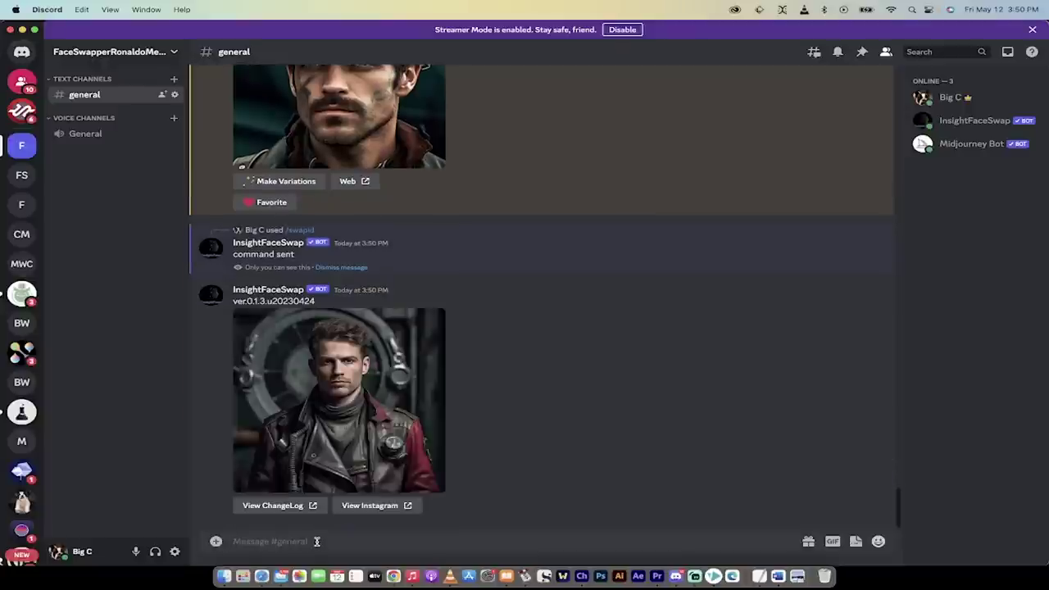
{"action": "left_click", "coordinate": [361, 381]}
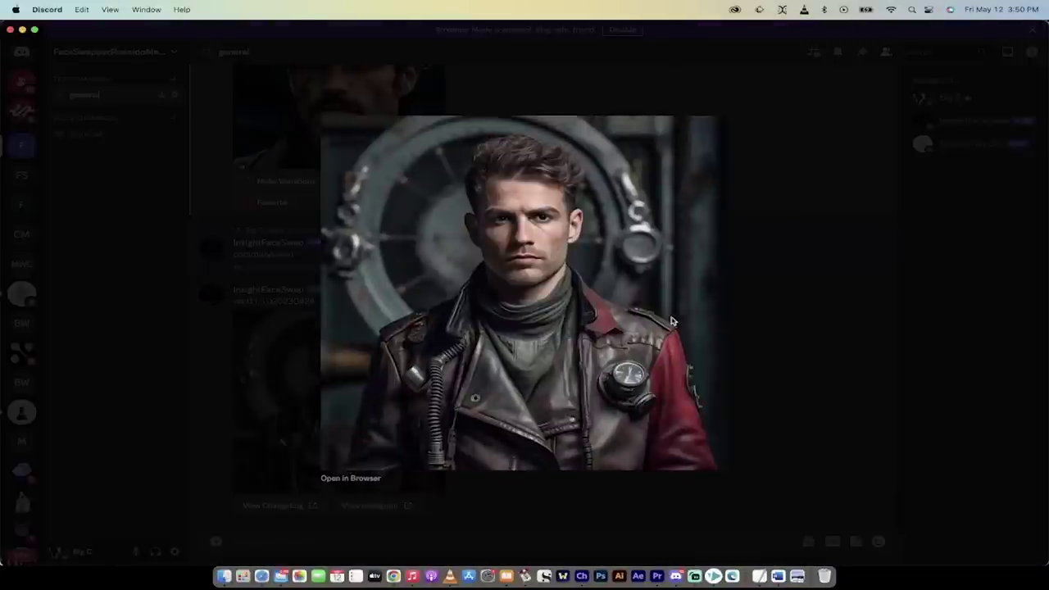
{"action": "left_click", "coordinate": [760, 331]}
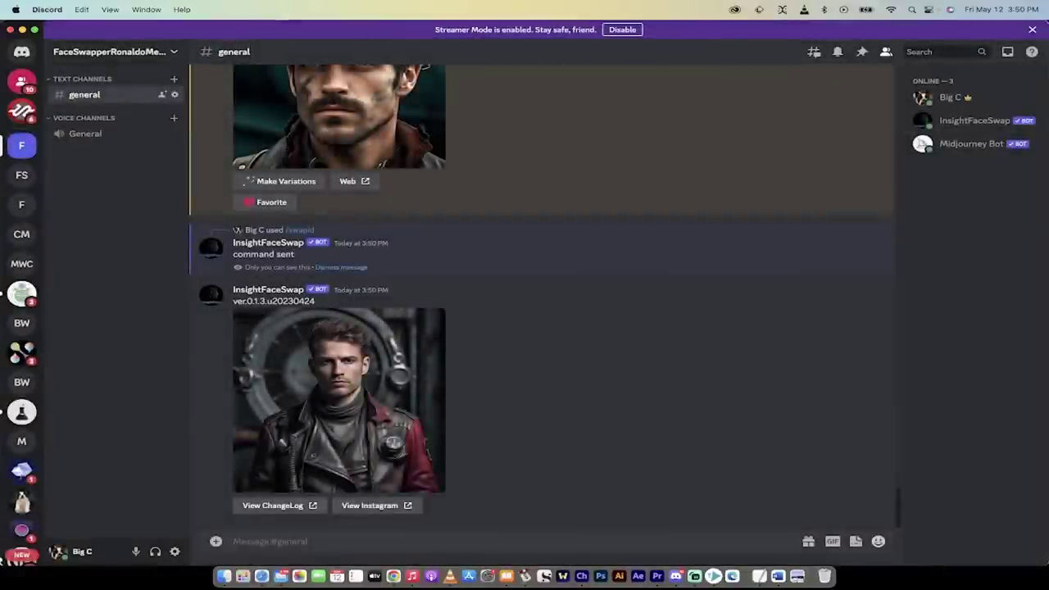
Run /swapid again on 1.png with the saved face ID and preview the new result
{"action": "type", "text": "/swapid"}
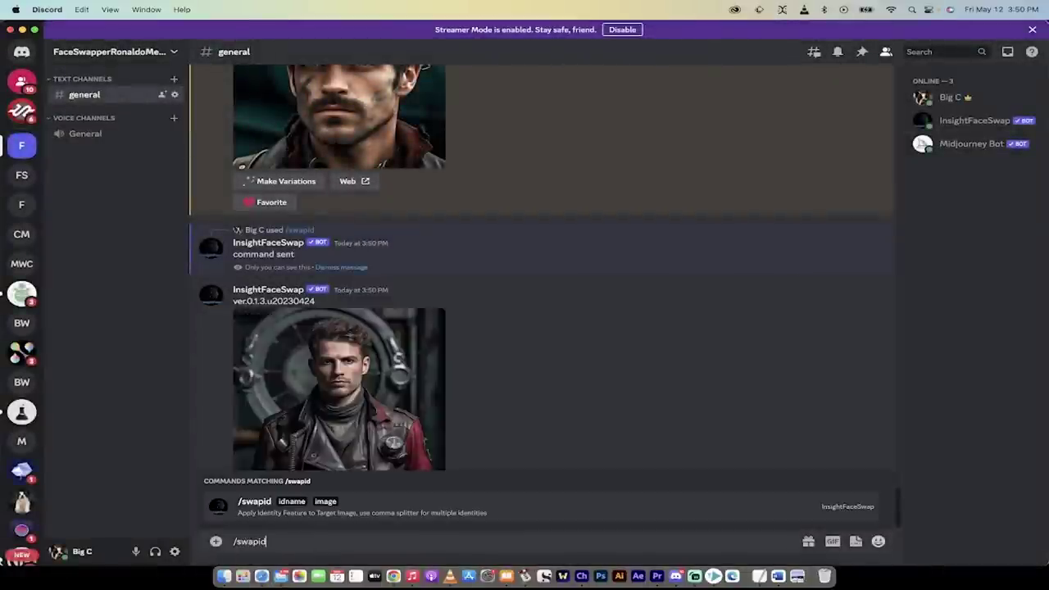
{"action": "key", "text": "Return"}
{"action": "left_click", "coordinate": [223, 576]}
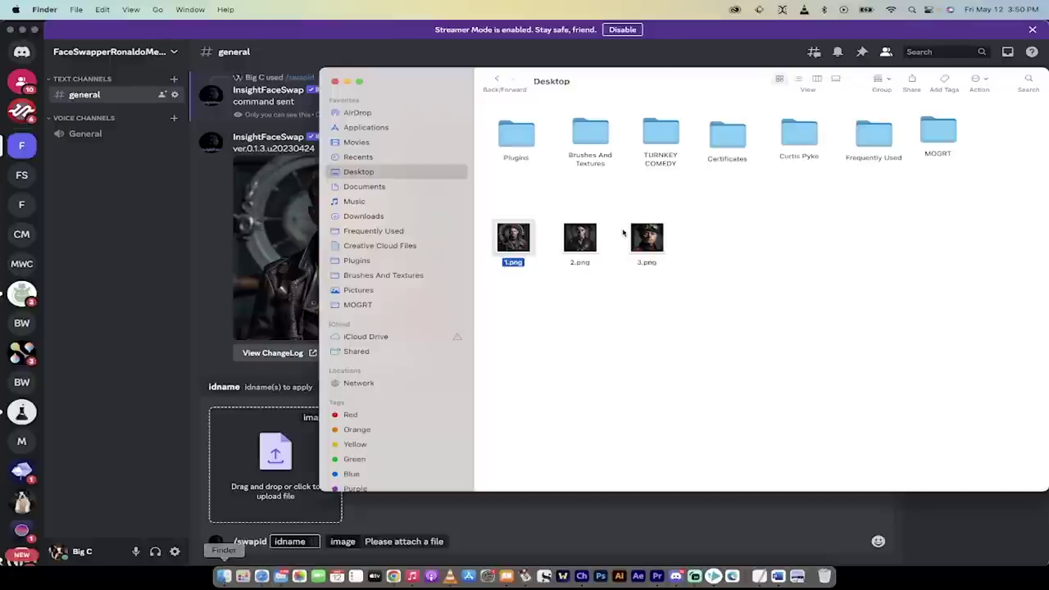
{"action": "left_click_drag", "start_coordinate": [520, 250], "coordinate": [279, 451]}
{"action": "type", "text": "ronaldo"}
{"action": "key", "text": "Return"}
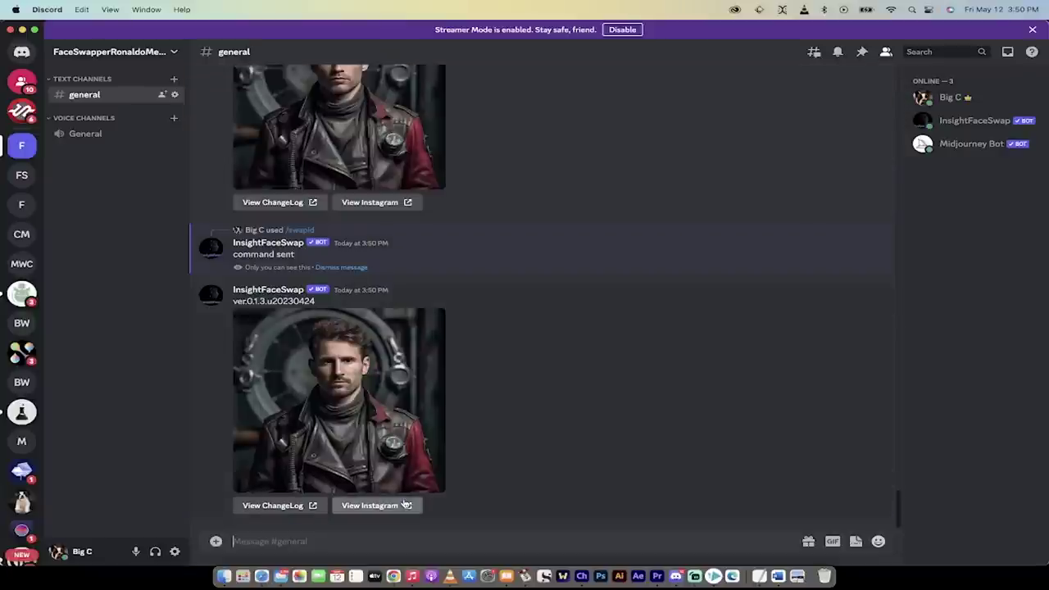
{"action": "left_click", "coordinate": [370, 443]}
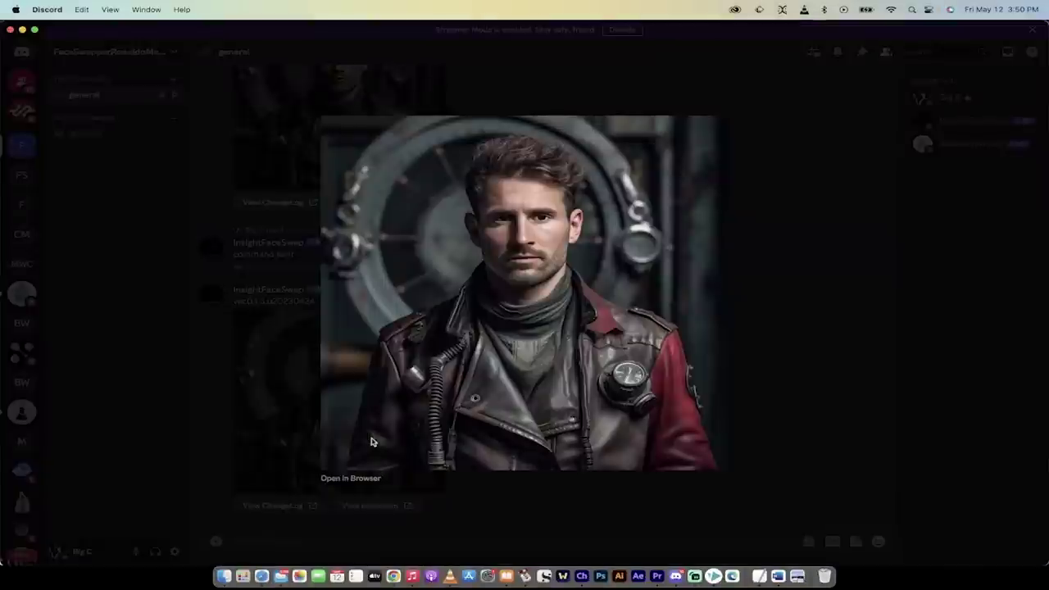
{"action": "left_click", "coordinate": [305, 402]}
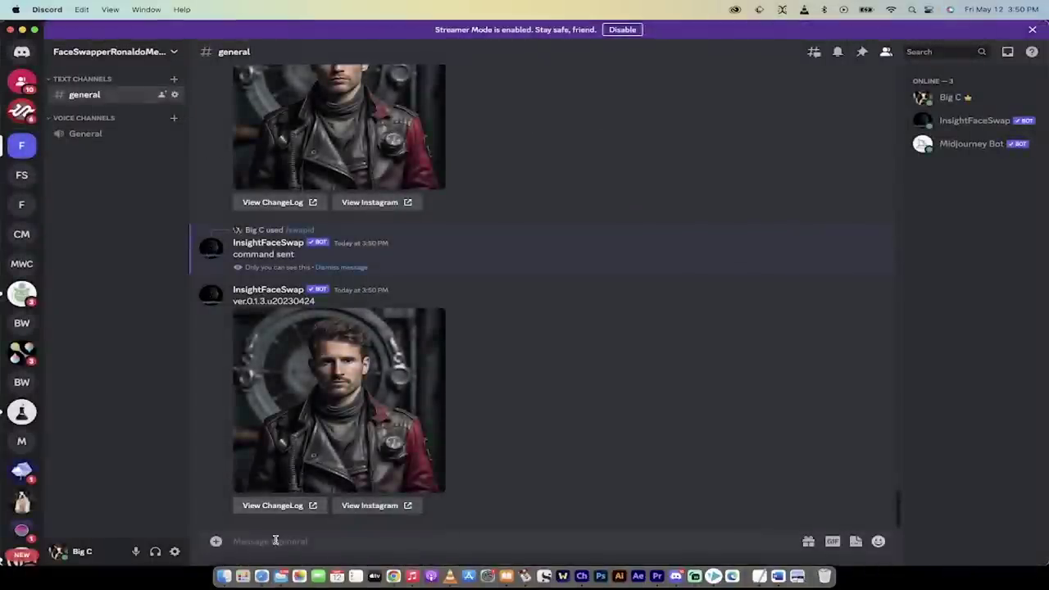
Locate the photo 32.png in the Pictures > Misc folder
{"action": "key", "text": "super+Tab"}
{"action": "left_click", "coordinate": [584, 244]}
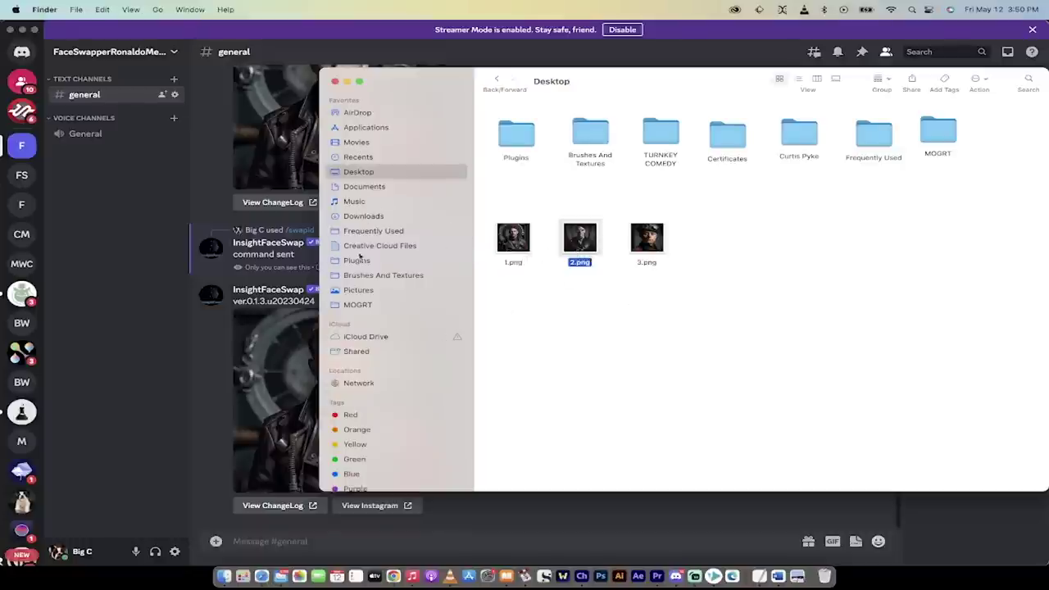
{"action": "left_click", "coordinate": [359, 291]}
{"action": "left_click", "coordinate": [820, 140]}
{"action": "double_click", "coordinate": [820, 139]}
{"action": "scroll", "coordinate": [582, 172], "scroll_direction": "down", "scroll_amount": 1}
{"action": "scroll", "coordinate": [581, 172], "scroll_direction": "up", "scroll_amount": 5}
{"action": "left_click", "coordinate": [520, 123]}
{"action": "left_click_drag", "start_coordinate": [520, 123], "coordinate": [551, 303]}
Run /swapid on 32.png with the saved face ID
{"action": "left_click", "coordinate": [352, 542]}
{"action": "type", "text": "/swapid"}
{"action": "key", "text": "Return"}
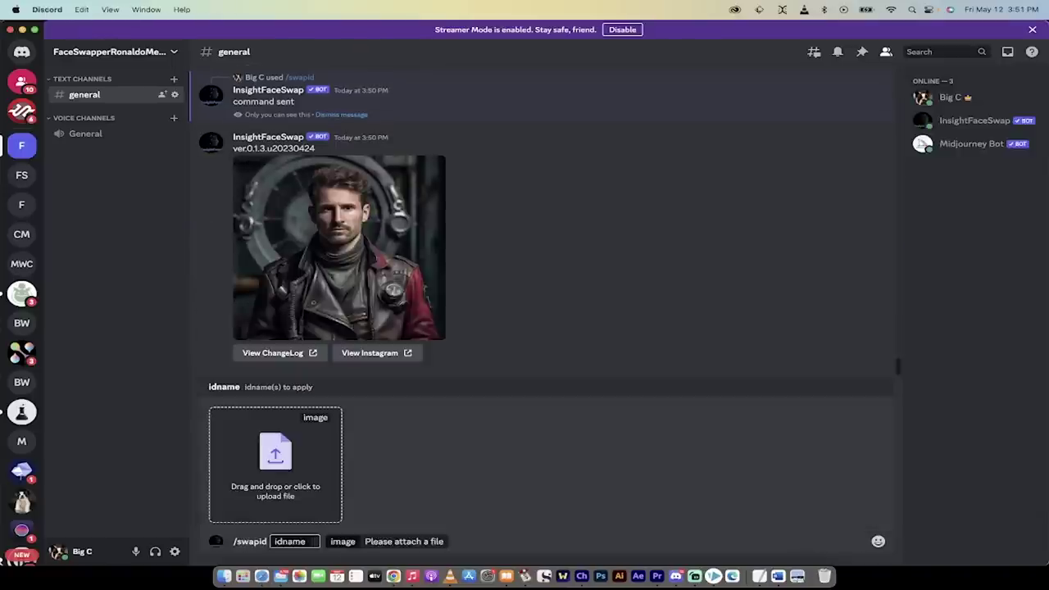
{"action": "key", "text": "super+Tab"}
{"action": "left_click_drag", "start_coordinate": [512, 131], "coordinate": [280, 477]}
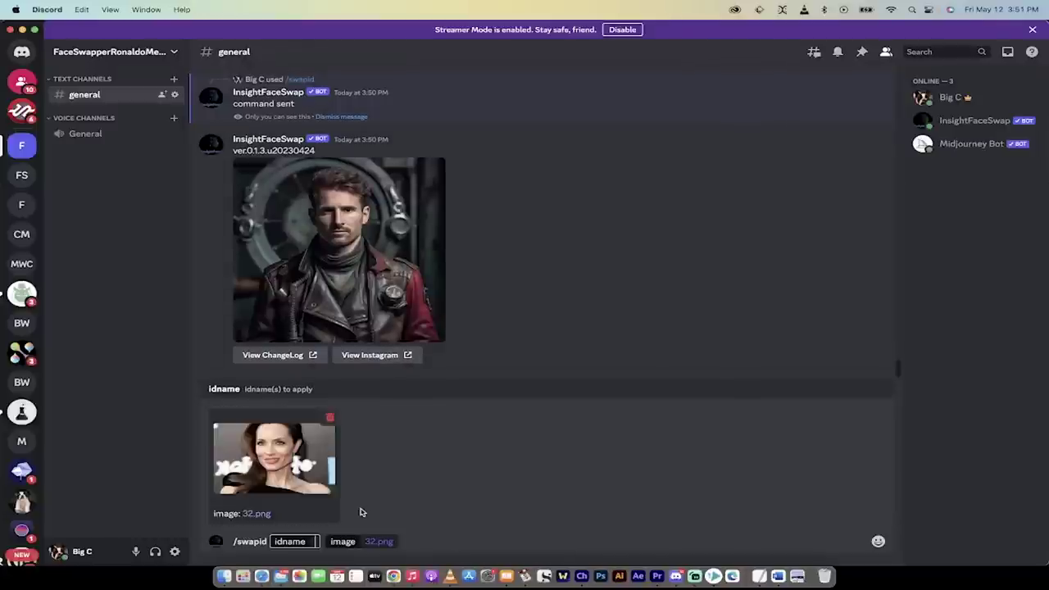
{"action": "type", "text": "RONALDO"}
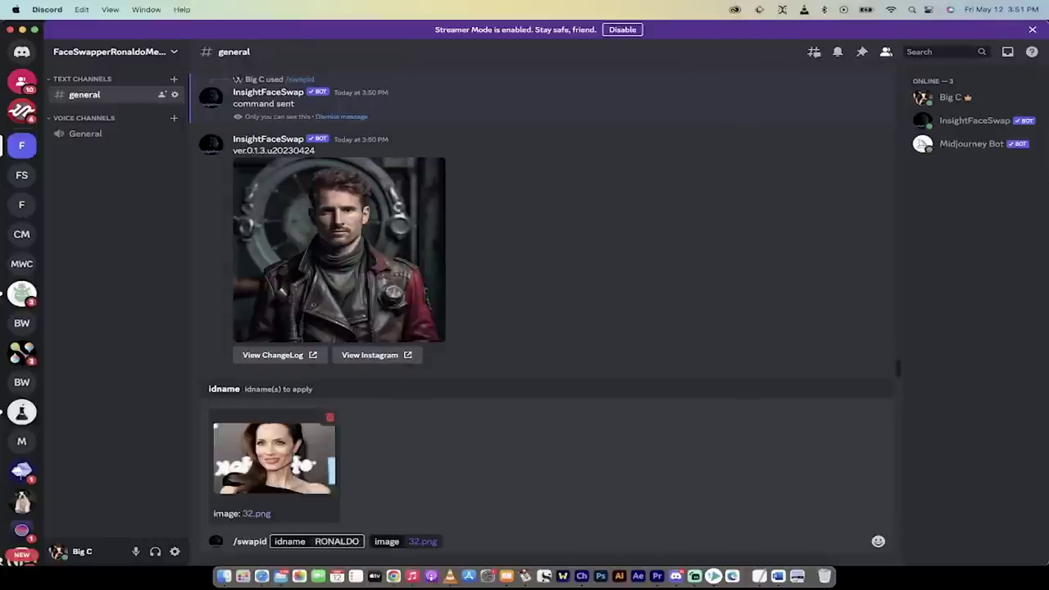
{"action": "key", "text": "Return"}
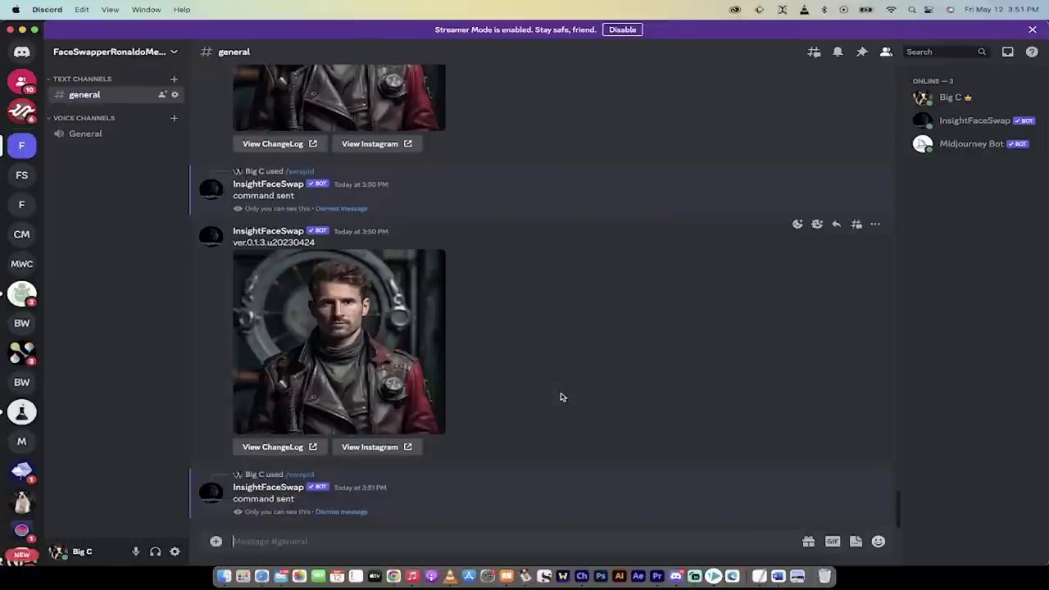